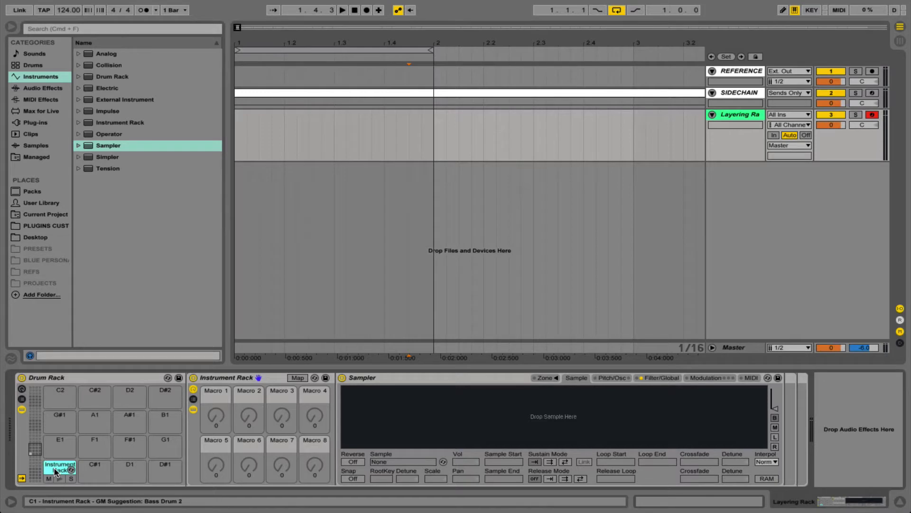
- Rename the Instrument Rack on the C1 pad as Layer Rack
{"action": "left_click", "coordinate": [228, 381]}
{"action": "key", "text": "super+r"}
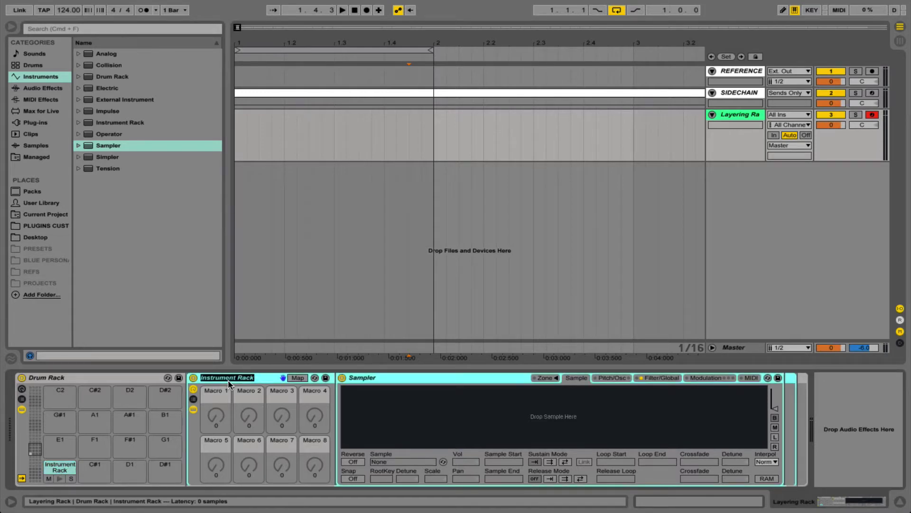
{"action": "type", "text": "Layer Rack"}
{"action": "key", "text": "Return"}
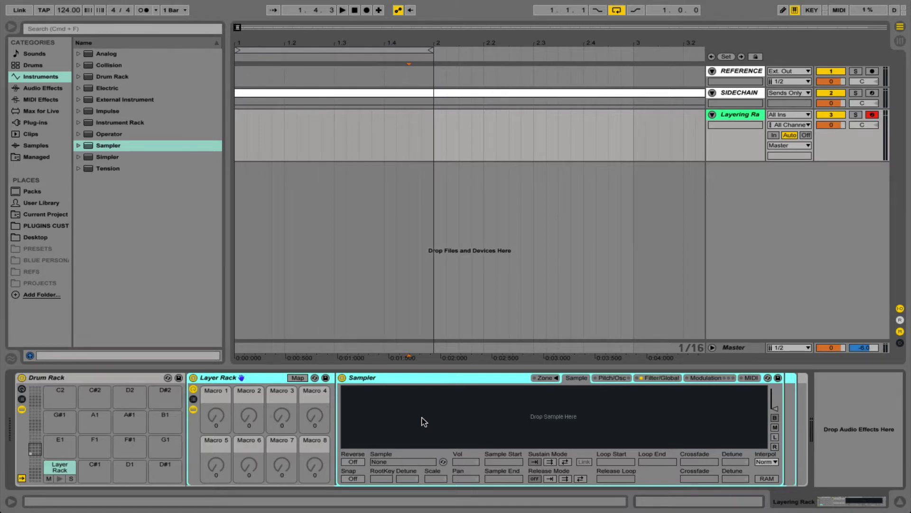
- Map the Sampler chain's volume to the Layer Rack's first macro and rename that macro Gain
{"action": "left_click", "coordinate": [194, 399]}
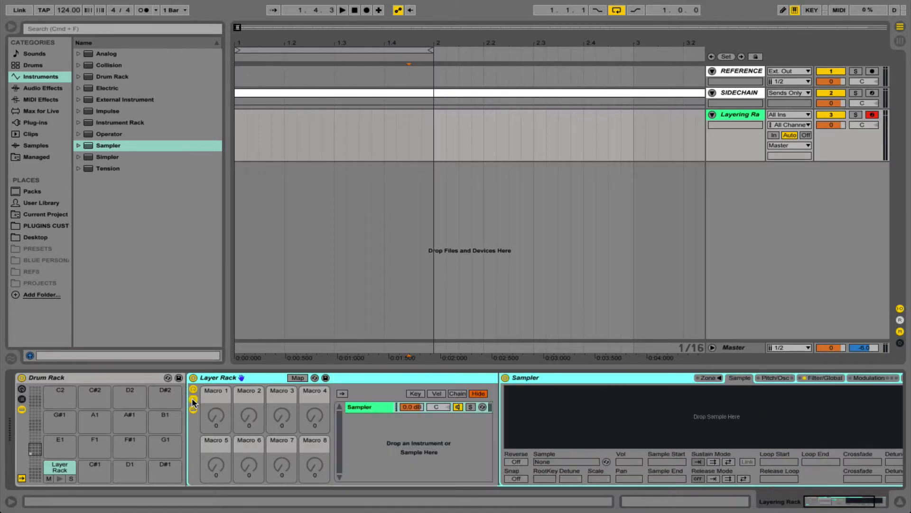
{"action": "right_click", "coordinate": [411, 407]}
{"action": "left_click", "coordinate": [450, 339]}
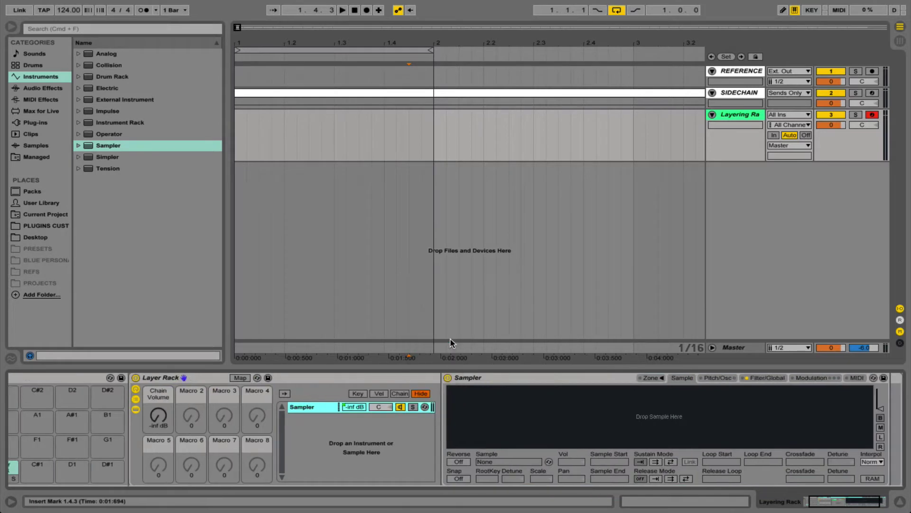
{"action": "scroll", "coordinate": [153, 414], "scroll_direction": "left", "scroll_amount": 2}
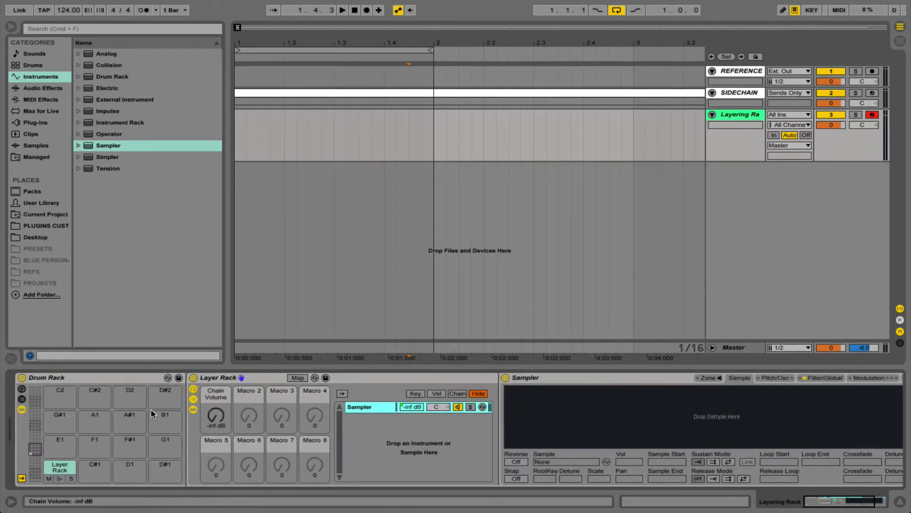
{"action": "left_click", "coordinate": [216, 398]}
{"action": "key", "text": "super+r"}
{"action": "type", "text": "G"}
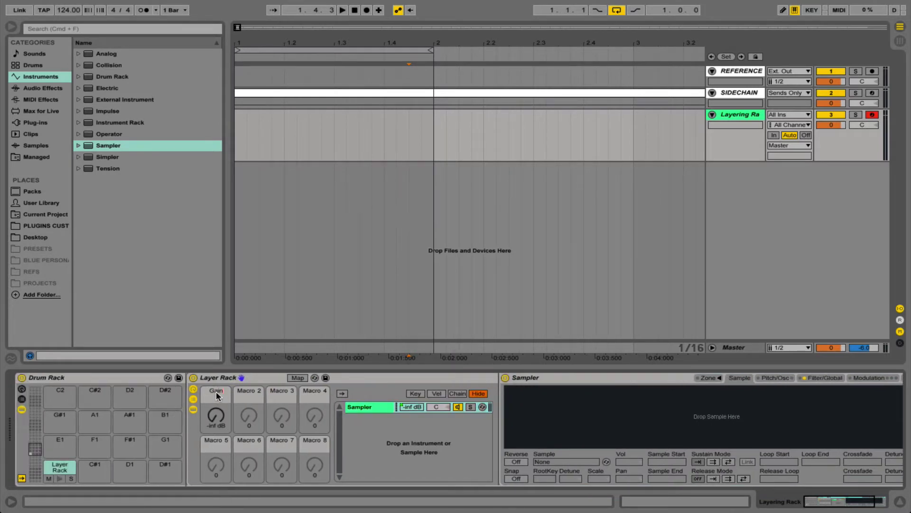
{"action": "type", "text": "ain"}
- Limit the Gain mapping's maximum to 0 dB, turn the Gain macro up to 0.0 dB and hide the chain list
{"action": "left_click", "coordinate": [298, 377]}
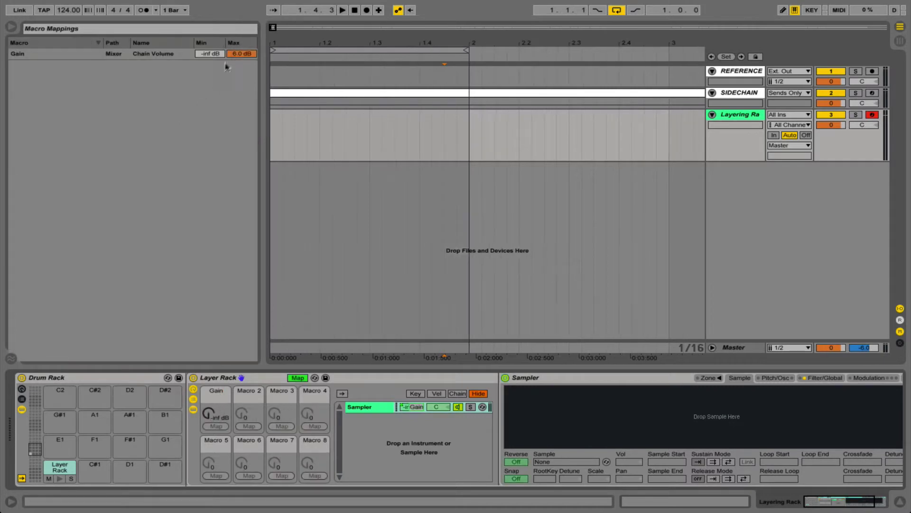
{"action": "left_click", "coordinate": [236, 52]}
{"action": "type", "text": "0"}
{"action": "key", "text": "Return"}
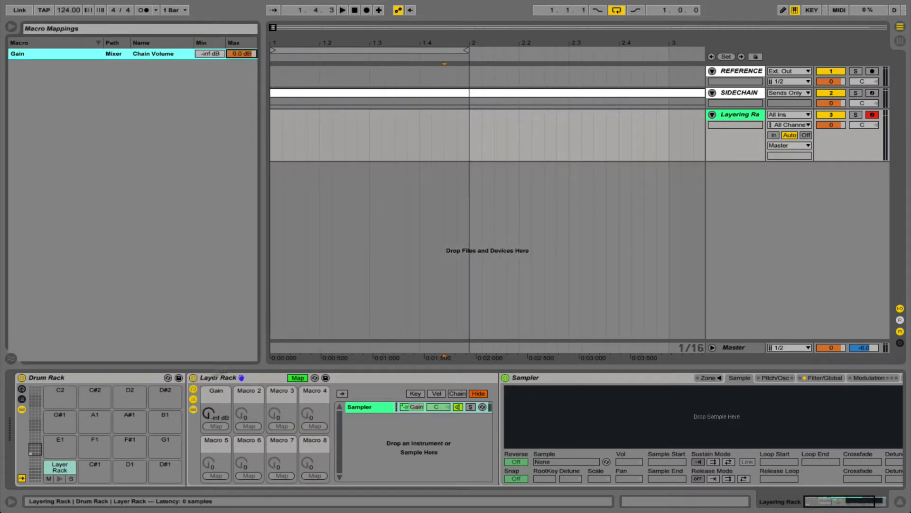
{"action": "left_click", "coordinate": [297, 377]}
{"action": "left_click_drag", "start_coordinate": [220, 424], "coordinate": [220, 418]}
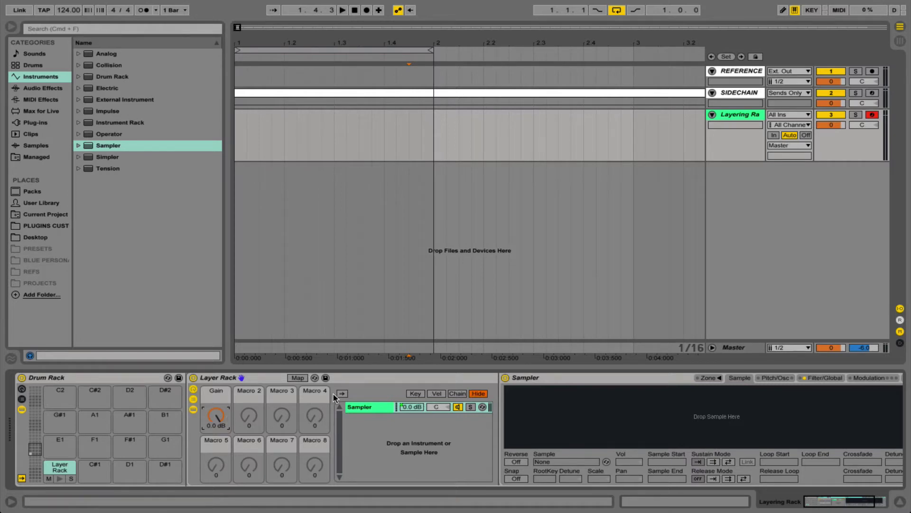
{"action": "left_click", "coordinate": [194, 399]}
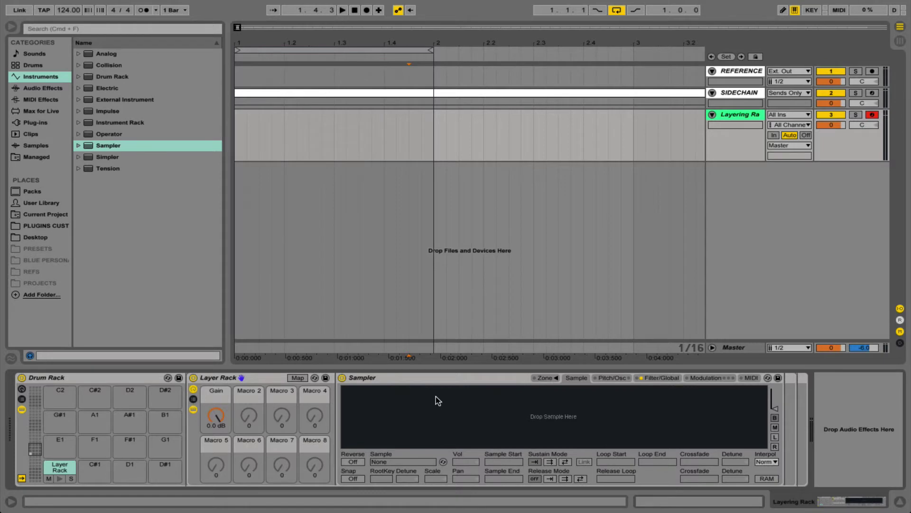
- Add an EQ Eight after the Sampler inside the Layer Rack and turn on its band 8 as a high-cut filter
{"action": "left_click", "coordinate": [42, 88]}
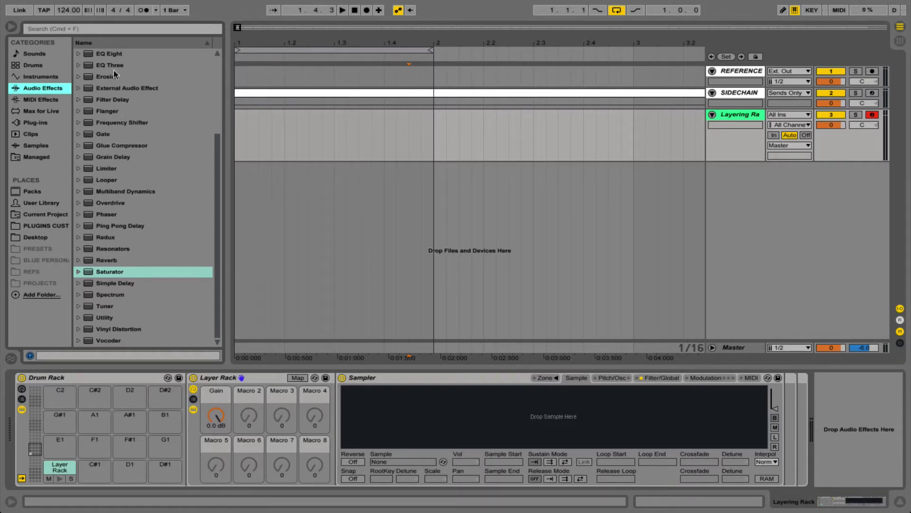
{"action": "mouse_move", "coordinate": [110, 54]}
{"action": "left_mouse_down"}
{"action": "mouse_move", "coordinate": [657, 397]}
{"action": "mouse_move", "coordinate": [782, 426]}
{"action": "left_mouse_up"}
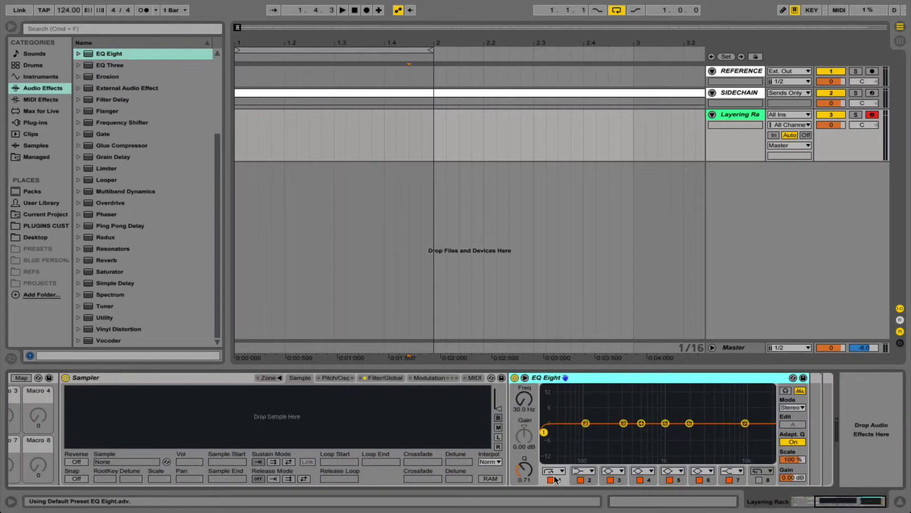
{"action": "left_click", "coordinate": [759, 471]}
{"action": "left_click", "coordinate": [759, 480]}
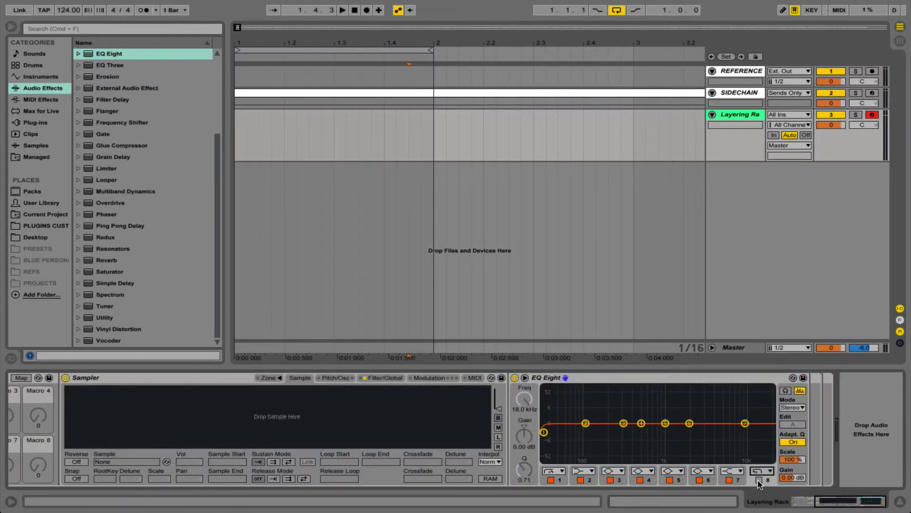
{"action": "left_click", "coordinate": [760, 480]}
{"action": "left_click", "coordinate": [759, 472]}
{"action": "left_click", "coordinate": [756, 455]}
{"action": "scroll", "coordinate": [719, 451], "scroll_direction": "left", "scroll_amount": 1}
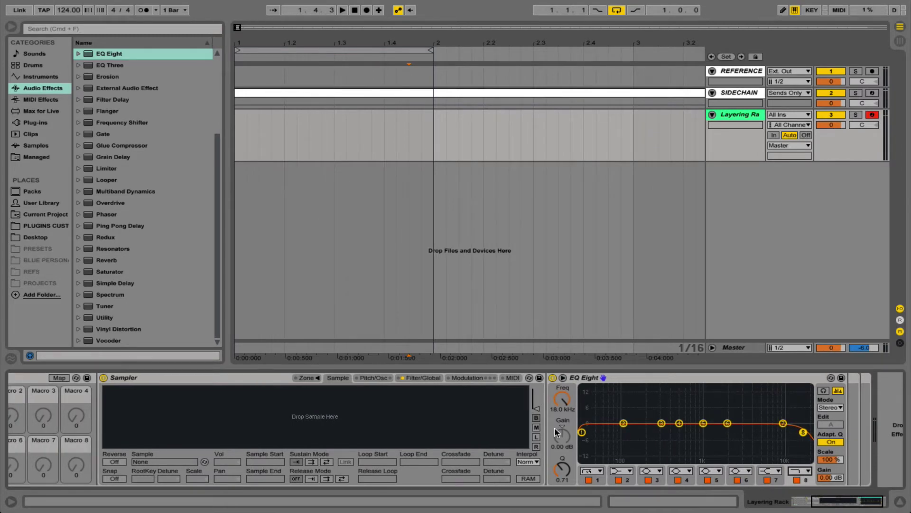
- Map the EQ Eight's band 1 frequency to Macro 2 and its band 8 frequency to Macro 3
{"action": "left_click", "coordinate": [582, 432]}
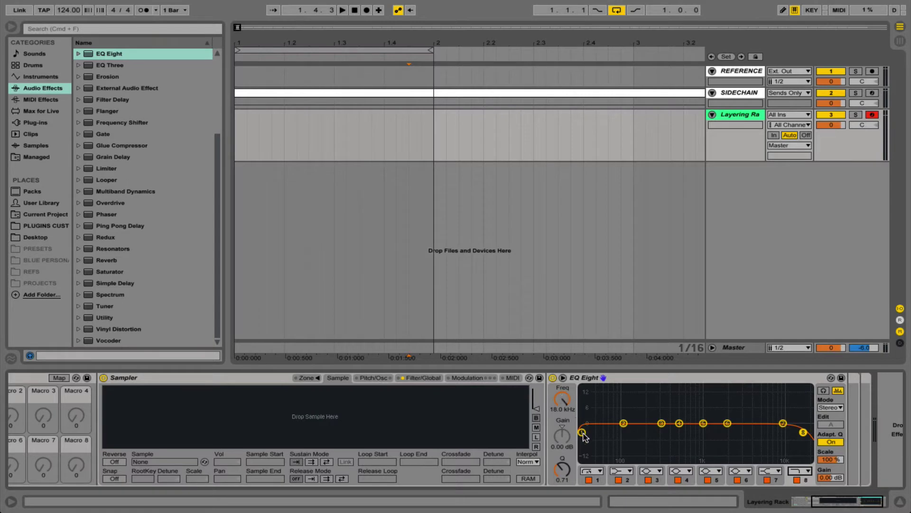
{"action": "right_click", "coordinate": [565, 400]}
{"action": "left_click", "coordinate": [594, 334]}
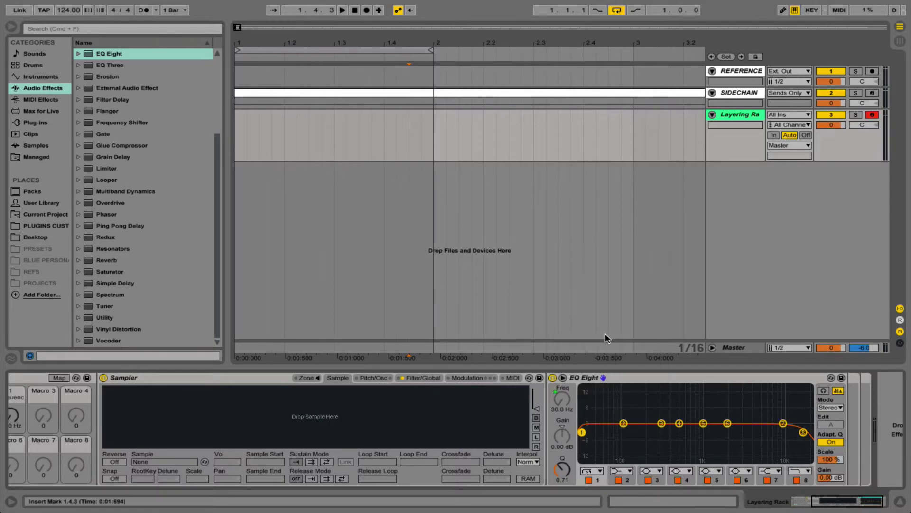
{"action": "left_click", "coordinate": [803, 432]}
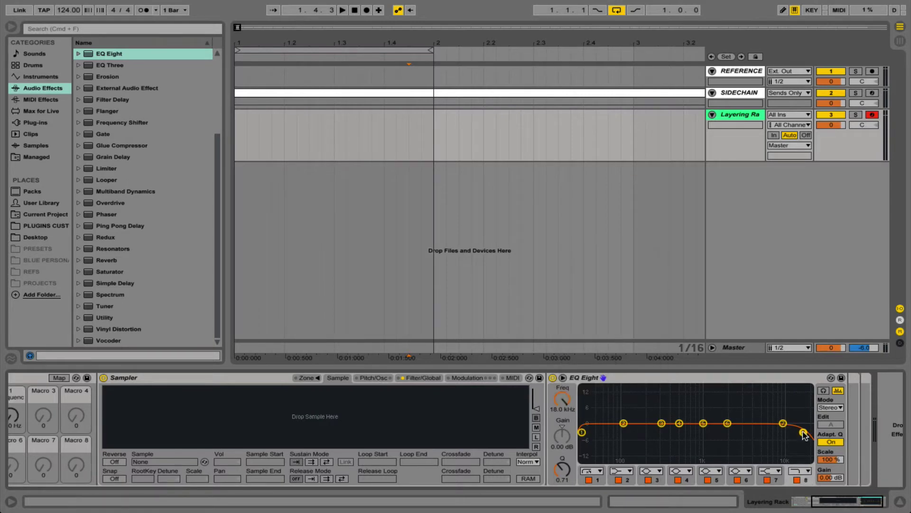
{"action": "right_click", "coordinate": [563, 401]}
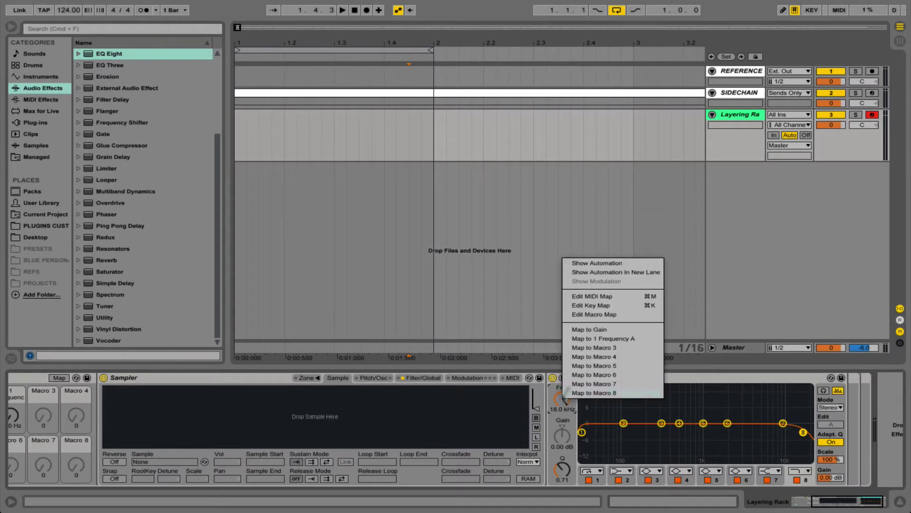
{"action": "left_click", "coordinate": [594, 347]}
{"action": "scroll", "coordinate": [427, 406], "scroll_direction": "left", "scroll_amount": 5}
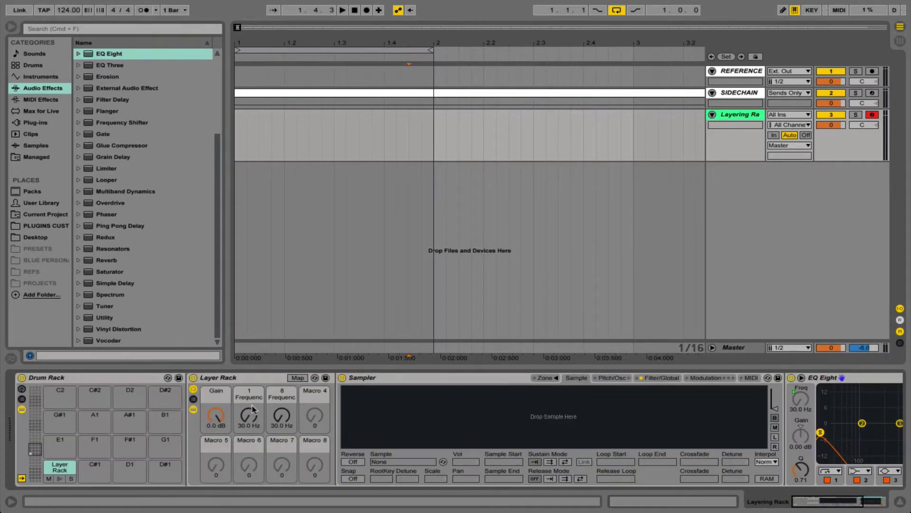
- Rename the macro controlling the band 1 frequency as Low Cut
{"action": "left_click", "coordinate": [248, 399]}
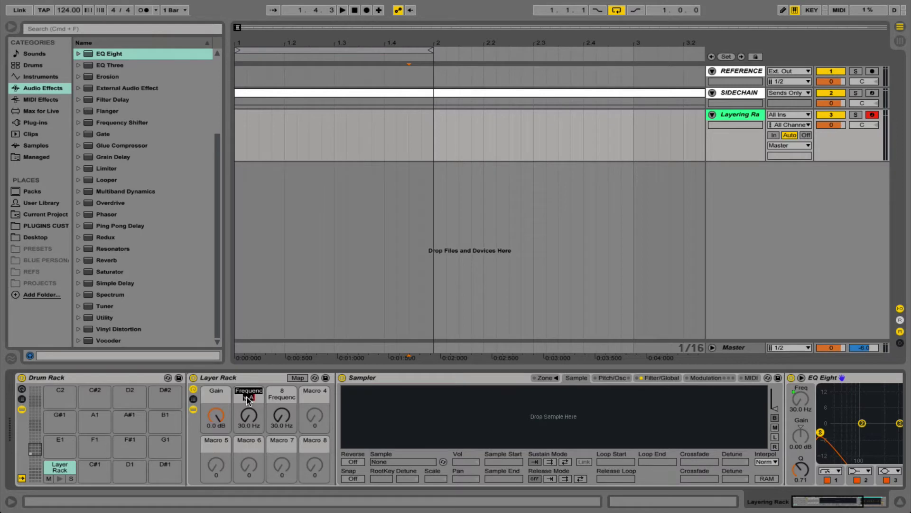
{"action": "type", "text": "Low Cut"}
{"action": "key", "text": "Return"}
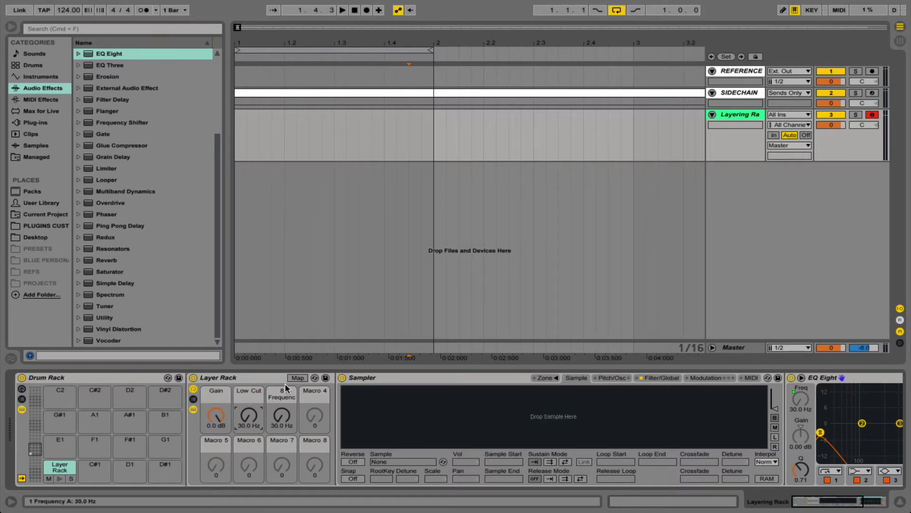
- Rename the macro controlling the band 8 frequency as High Cut and turn it up to 22.0 kHz
{"action": "left_click", "coordinate": [282, 394]}
{"action": "type", "text": "High Cut"}
{"action": "key", "text": "Return"}
{"action": "left_click_drag", "start_coordinate": [280, 414], "coordinate": [280, 323]}
- Collapse the EQ Eight device and add a Glue Compressor after it inside the Layer Rack
{"action": "scroll", "coordinate": [724, 413], "scroll_direction": "right", "scroll_amount": 2}
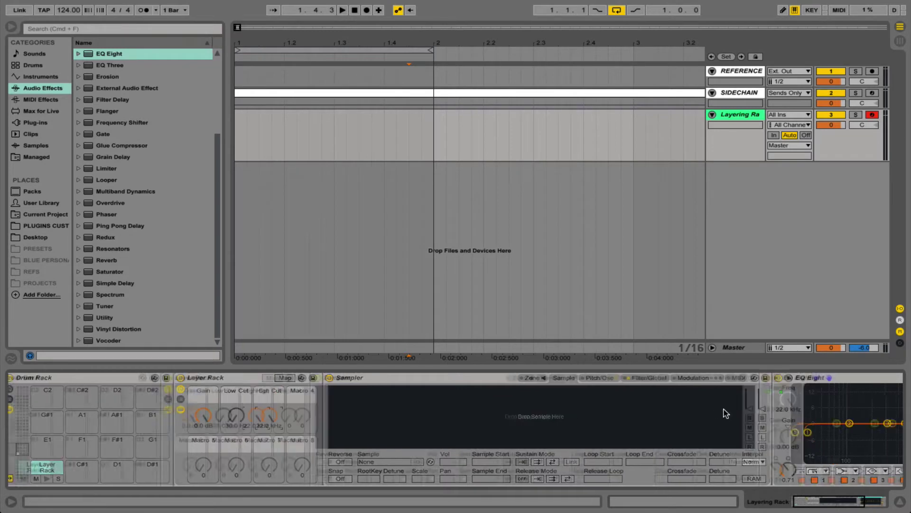
{"action": "scroll", "coordinate": [726, 413], "scroll_direction": "right", "scroll_amount": 5}
{"action": "scroll", "coordinate": [722, 413], "scroll_direction": "left", "scroll_amount": 5}
{"action": "scroll", "coordinate": [722, 413], "scroll_direction": "right", "scroll_amount": 1}
{"action": "scroll", "coordinate": [724, 415], "scroll_direction": "left", "scroll_amount": 2}
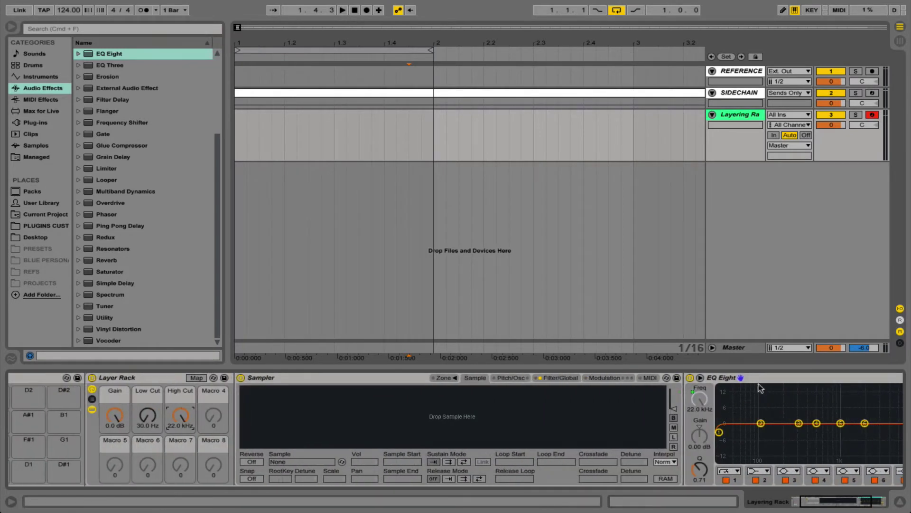
{"action": "double_click", "coordinate": [762, 377]}
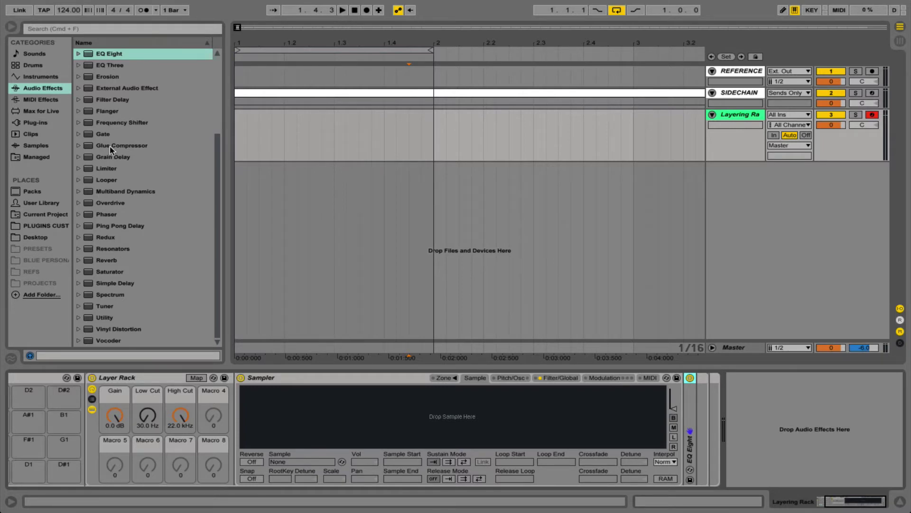
{"action": "left_click_drag", "start_coordinate": [110, 149], "coordinate": [721, 394]}
{"action": "left_click", "coordinate": [720, 407]}
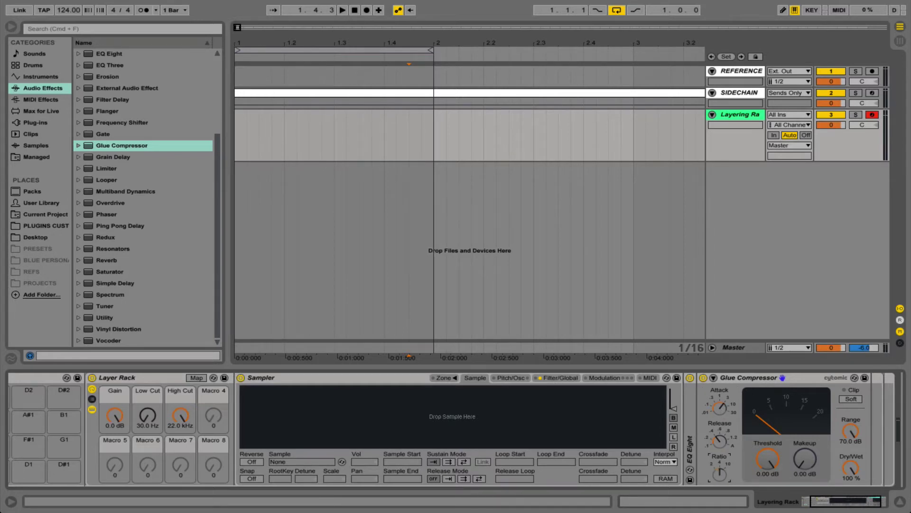
- Map both the Threshold and the Makeup of the Glue Compressor to Macro 4
{"action": "right_click", "coordinate": [767, 457]}
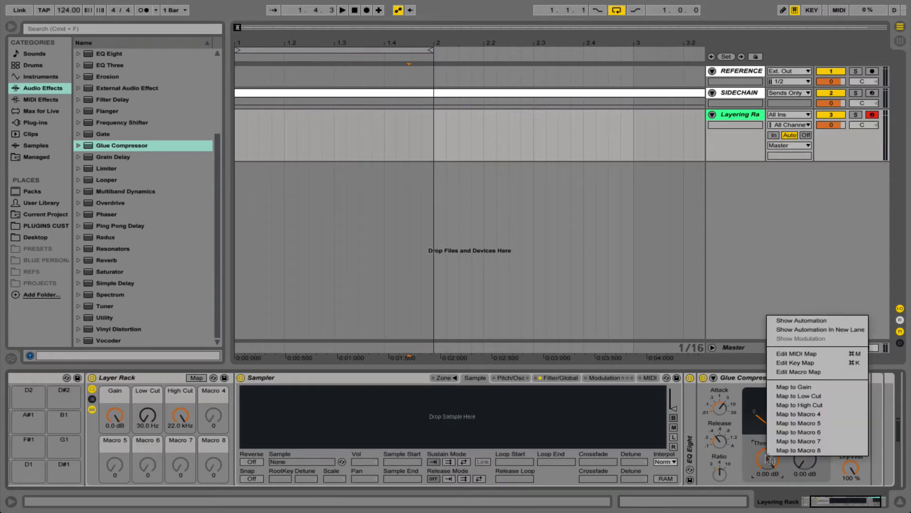
{"action": "left_click", "coordinate": [809, 414]}
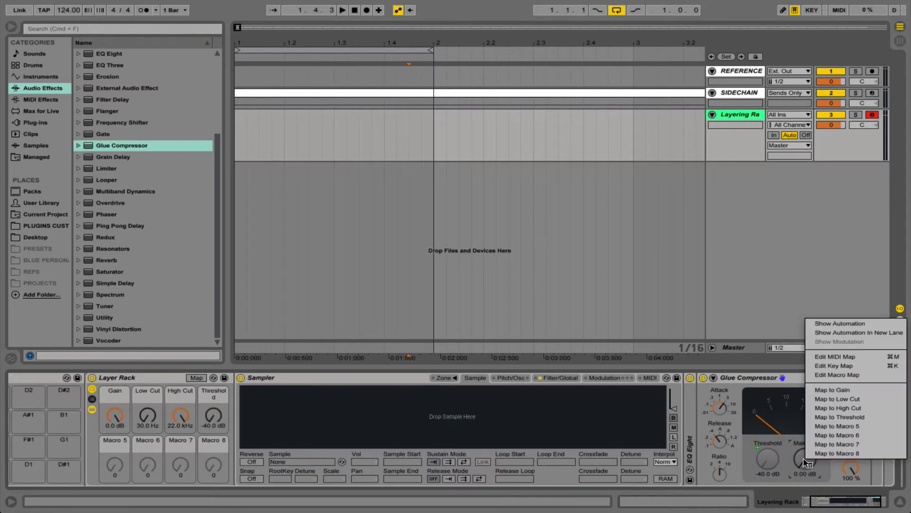
{"action": "right_click", "coordinate": [806, 463]}
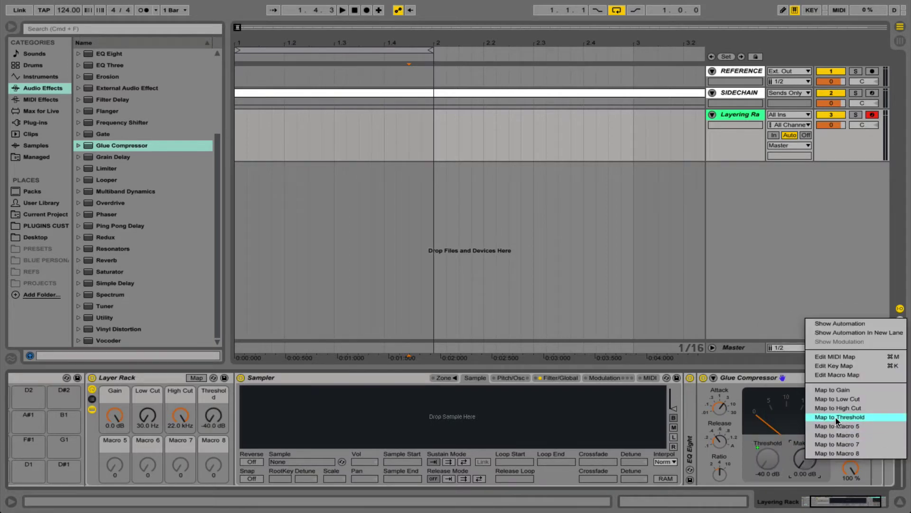
{"action": "left_click", "coordinate": [836, 416]}
{"action": "mouse_move", "coordinate": [214, 418]}
{"action": "left_mouse_down"}
{"action": "mouse_move", "coordinate": [214, 394]}
{"action": "mouse_move", "coordinate": [214, 420]}
{"action": "left_mouse_up"}
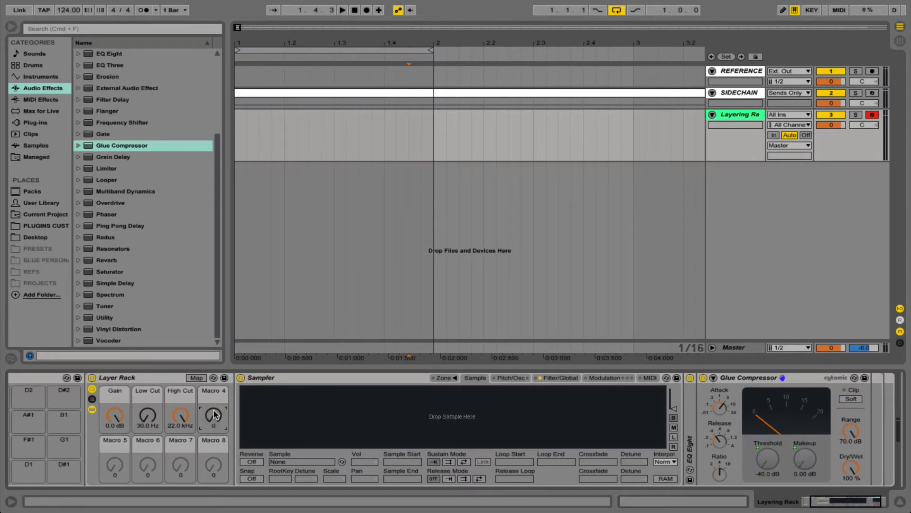
- Invert the range of Macro 4's Threshold mapping and leave macro mapping mode
{"action": "left_click", "coordinate": [200, 377]}
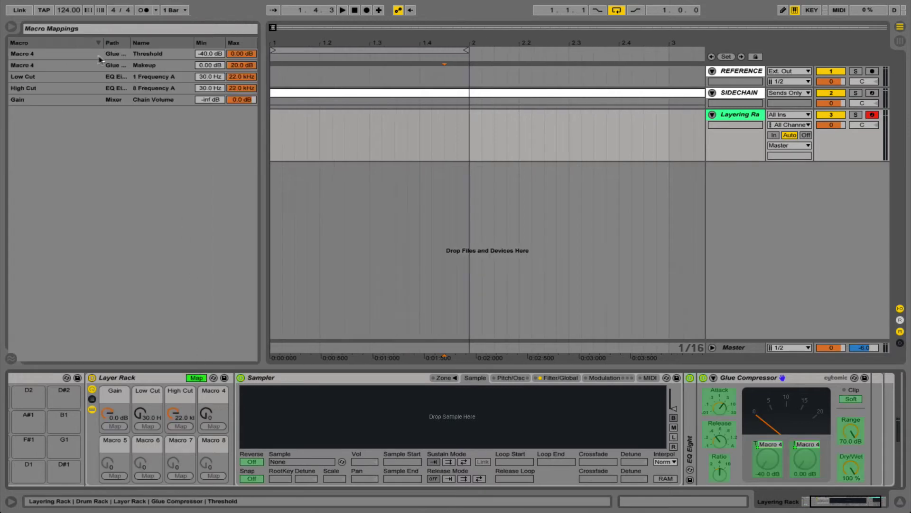
{"action": "left_click", "coordinate": [48, 57]}
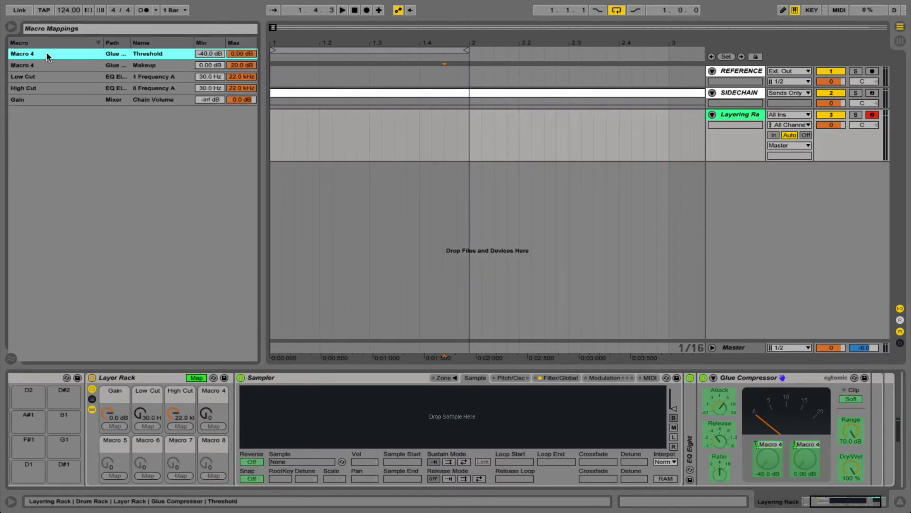
{"action": "right_click", "coordinate": [48, 57]}
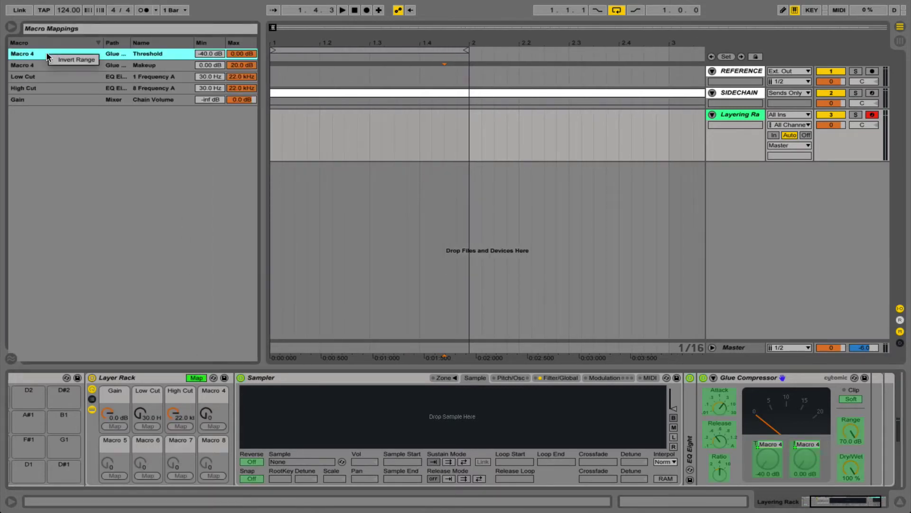
{"action": "left_click", "coordinate": [60, 60]}
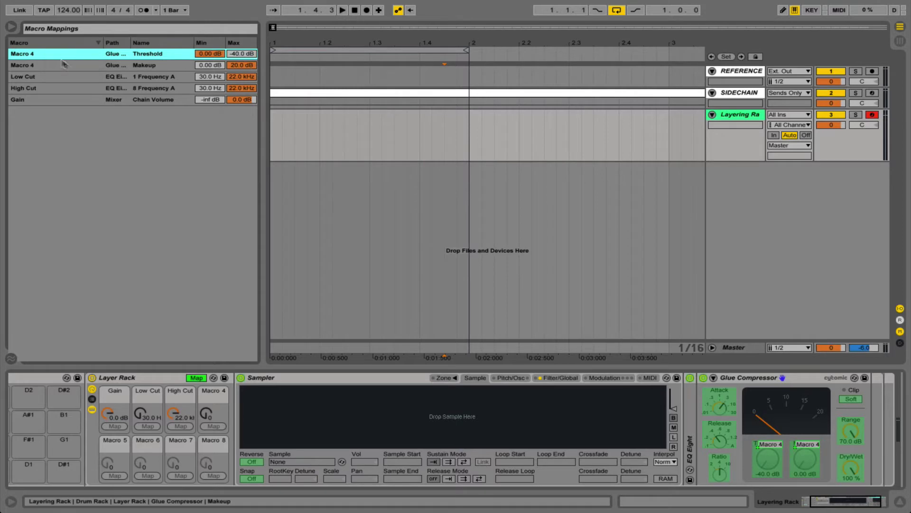
{"action": "left_click", "coordinate": [197, 378]}
- Rename Macro 4 as Glue, try out its knob and reset it to 0
{"action": "left_click", "coordinate": [207, 397]}
{"action": "key", "text": "super+r"}
{"action": "type", "text": "Glue"}
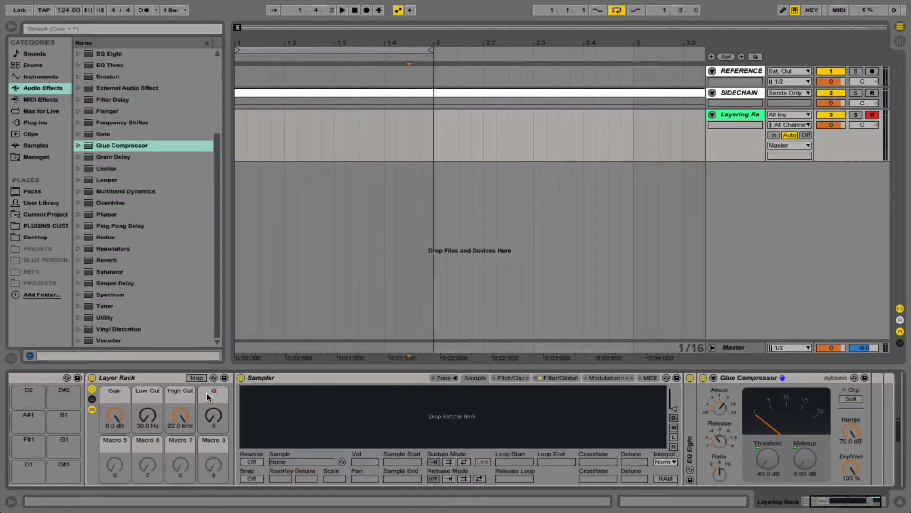
{"action": "key", "text": "Return"}
{"action": "left_click_drag", "start_coordinate": [213, 415], "coordinate": [213, 386]}
{"action": "key", "text": "Delete"}
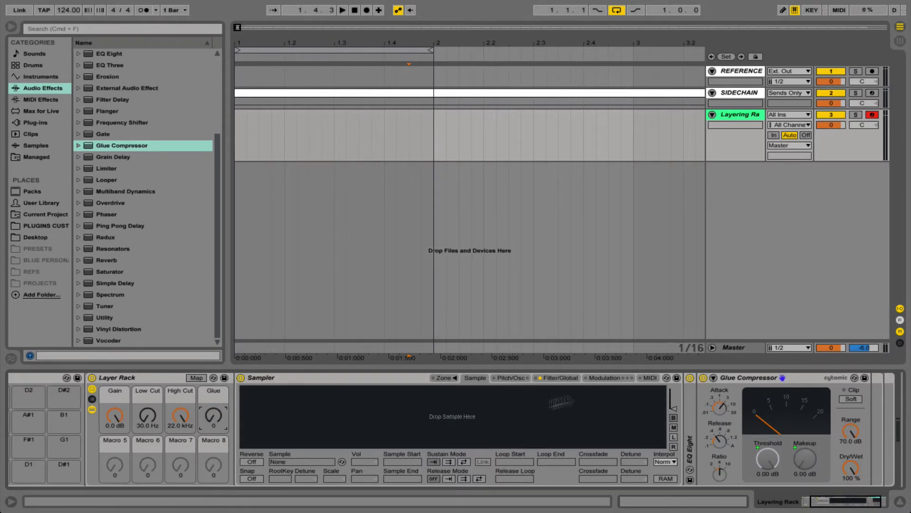
- Collapse the Glue Compressor and map the Attack of the Sampler's volume envelope to Macro 5
{"action": "double_click", "coordinate": [750, 378]}
{"action": "left_click", "coordinate": [557, 378]}
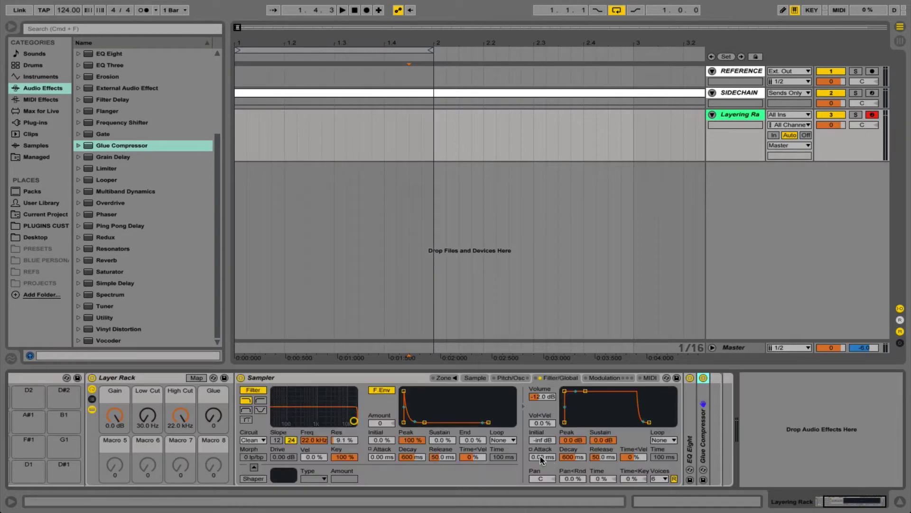
{"action": "right_click", "coordinate": [541, 458]}
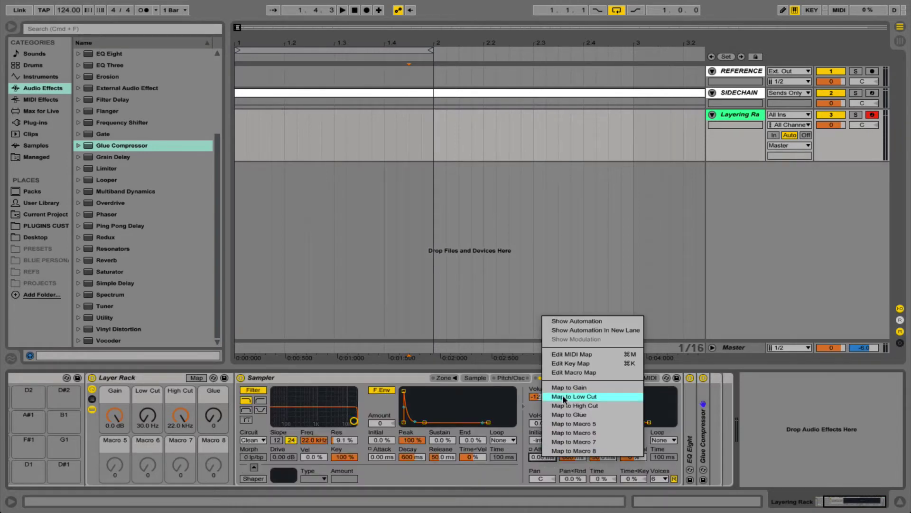
{"action": "left_click", "coordinate": [573, 423]}
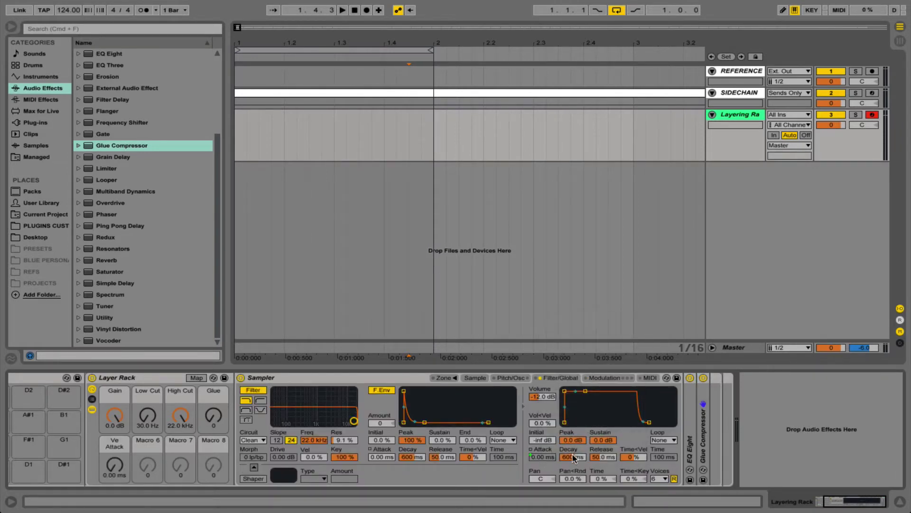
- Map the volume envelope's Decay to Macro 6 and lower its Sustain to -inf dB
{"action": "right_click", "coordinate": [574, 457]}
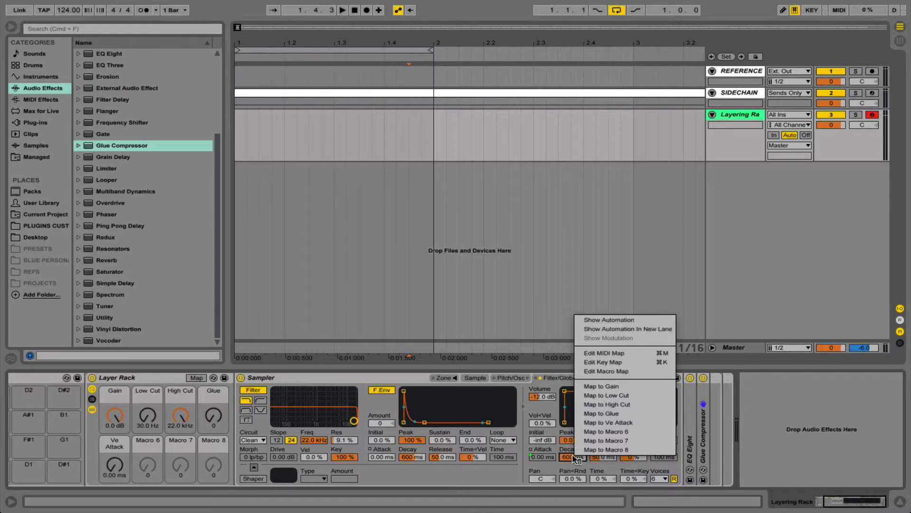
{"action": "left_click", "coordinate": [599, 432]}
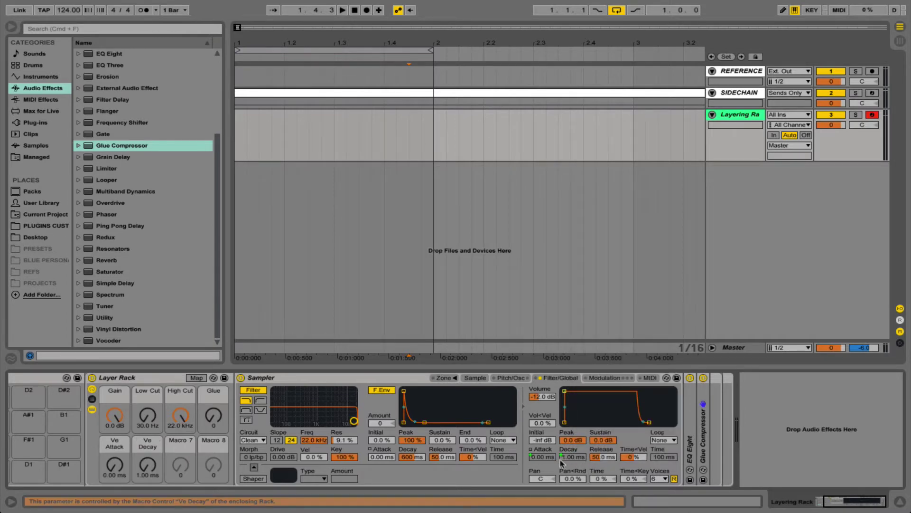
{"action": "left_click_drag", "start_coordinate": [606, 437], "coordinate": [606, 484]}
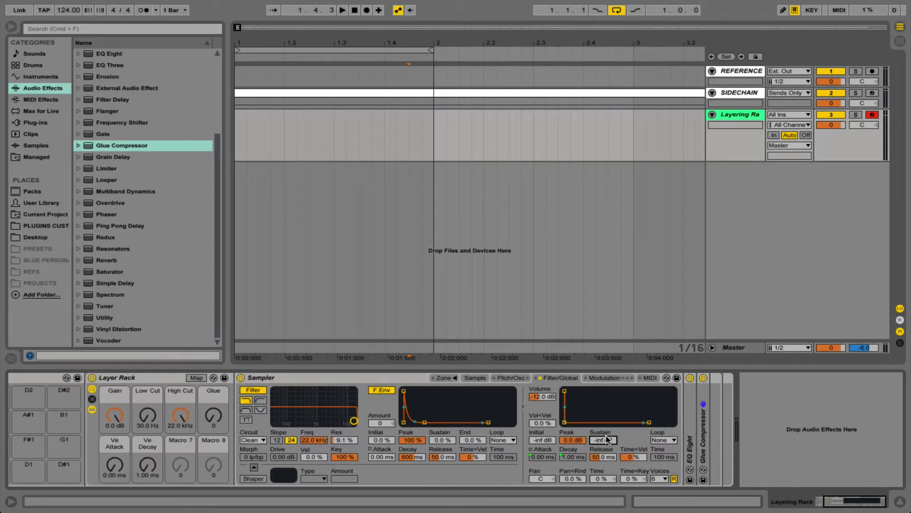
- Map the Sampler's Transpose parameter to Macro 7
{"action": "left_click", "coordinate": [511, 377]}
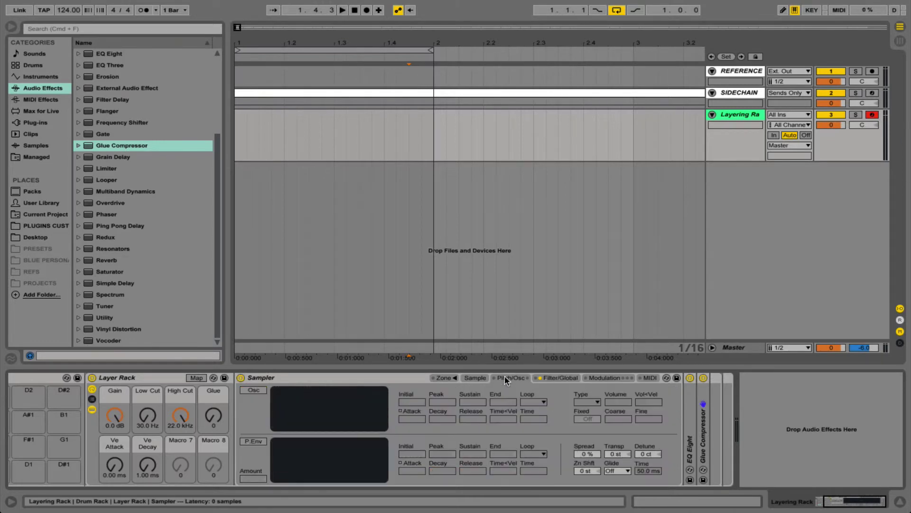
{"action": "right_click", "coordinate": [614, 456]}
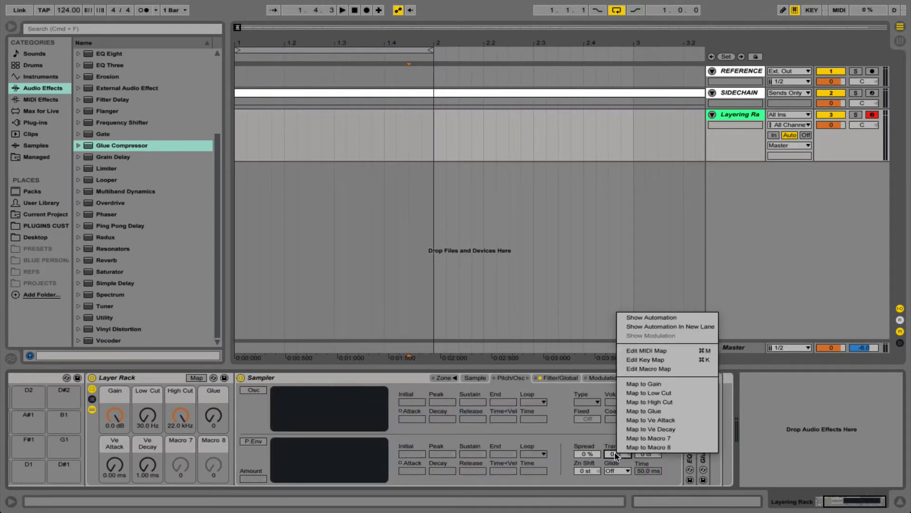
{"action": "left_click", "coordinate": [657, 439]}
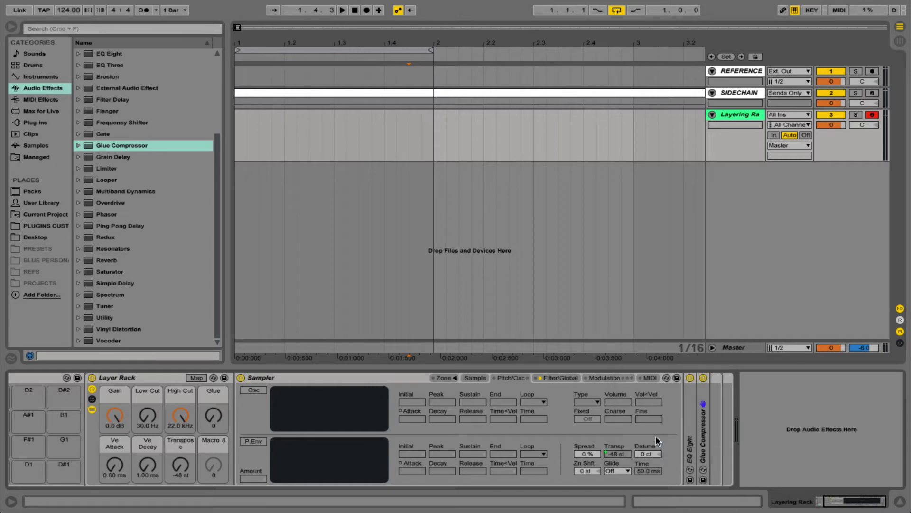
- Enter macro mapping mode and rename Macros 5, 6 and 7 as Attack, Decay and Pitch
{"action": "left_click", "coordinate": [196, 378]}
{"action": "left_click", "coordinate": [116, 447]}
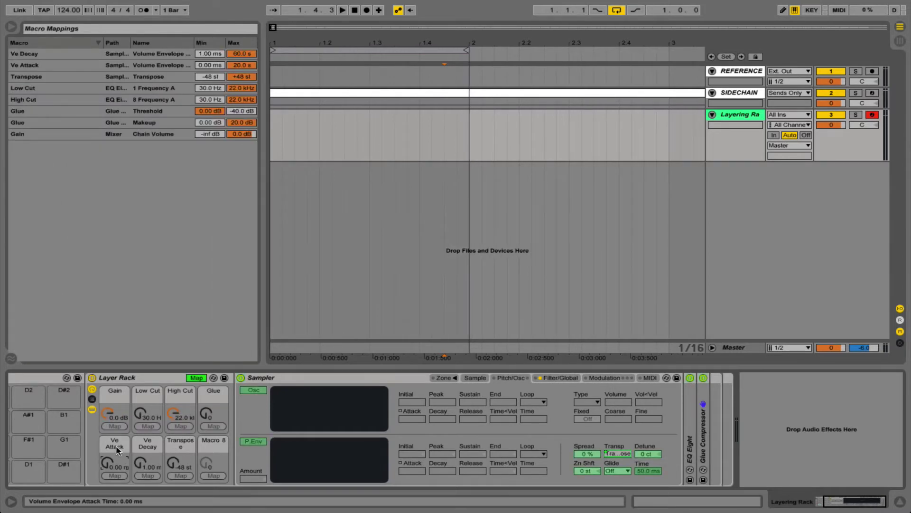
{"action": "type", "text": "Attack"}
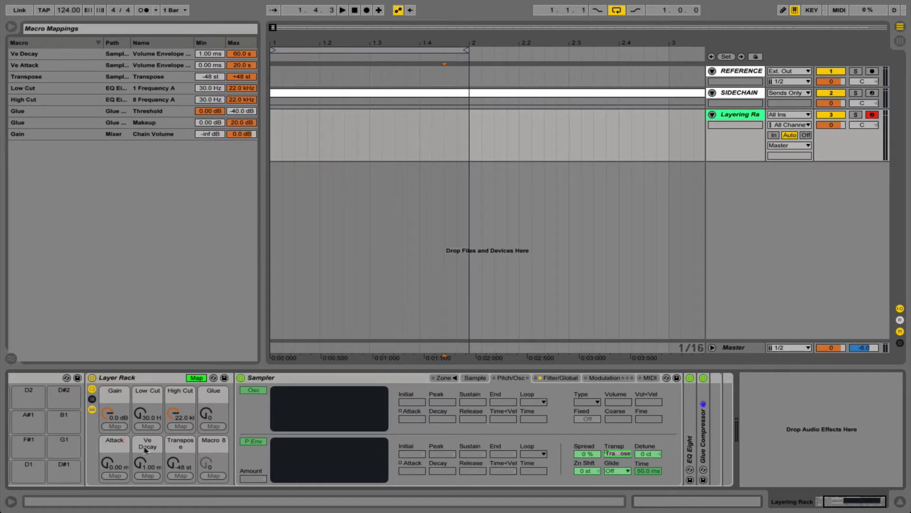
{"action": "key", "text": "Tab"}
{"action": "type", "text": "Decay"}
{"action": "key", "text": "Tab"}
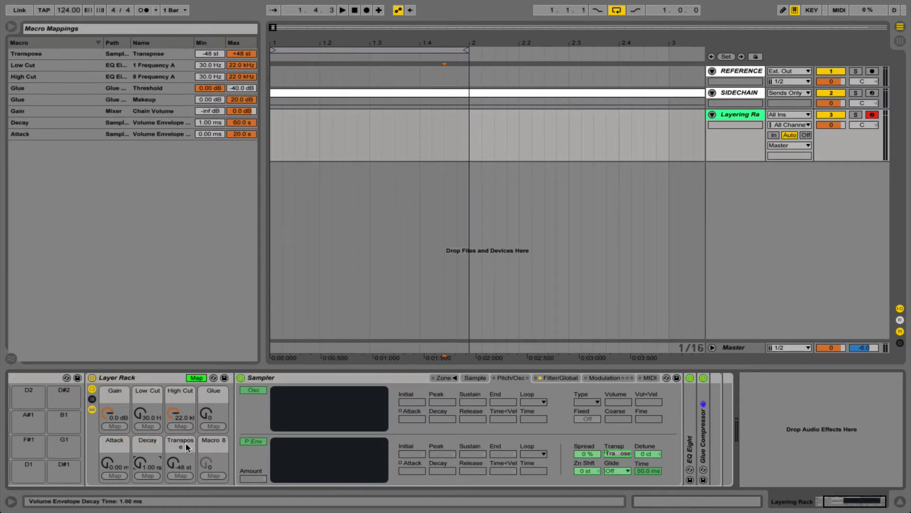
{"action": "type", "text": "Pitch"}
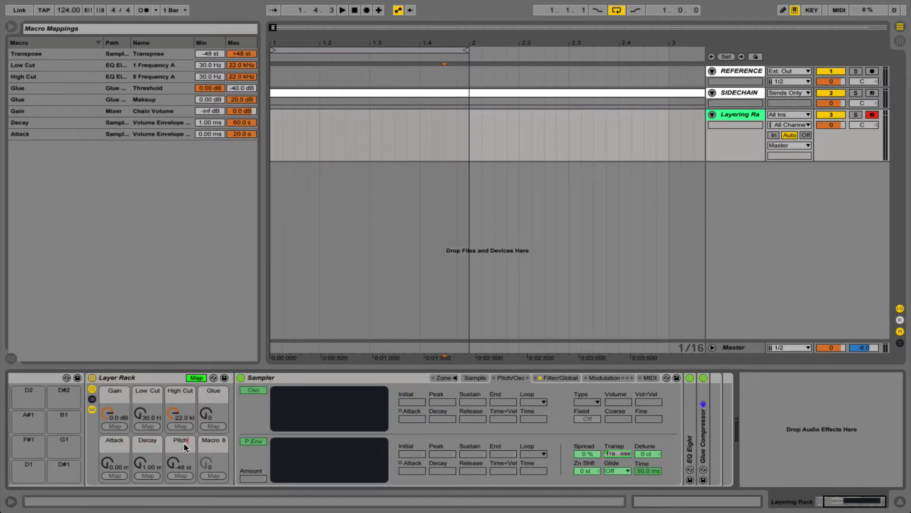
{"action": "key", "text": "Return"}
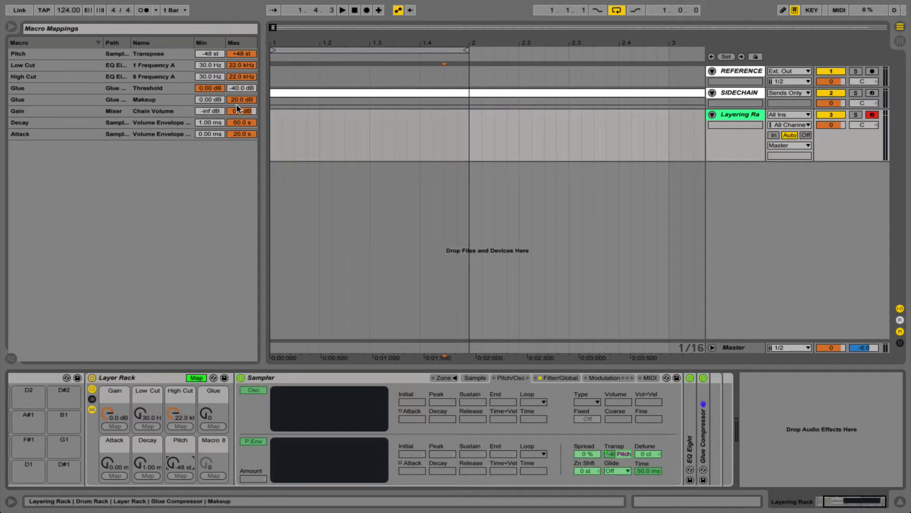
- Set the maximum of the Attack mapping to 2.00 s and of the Decay mapping to 5.00 s
{"action": "left_click", "coordinate": [237, 134]}
{"action": "type", "text": "20"}
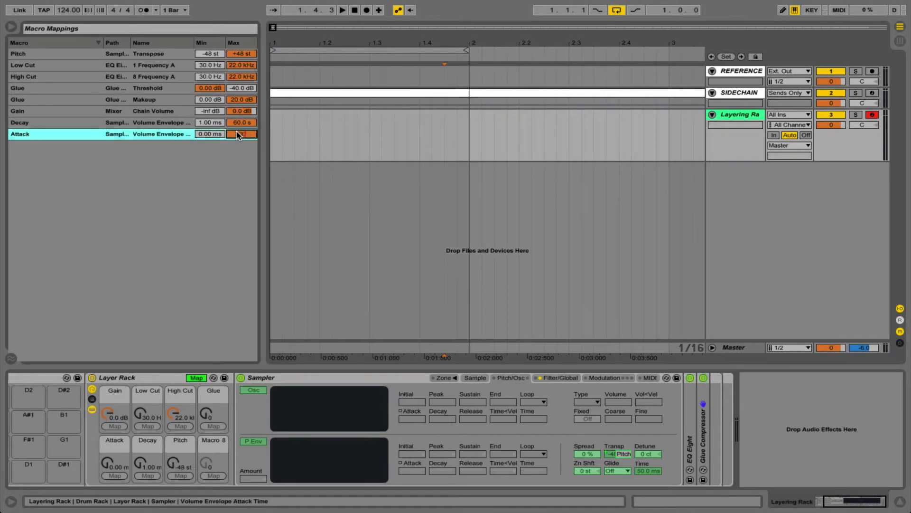
{"action": "type", "text": "00"}
{"action": "key", "text": "Return"}
{"action": "left_click", "coordinate": [245, 123]}
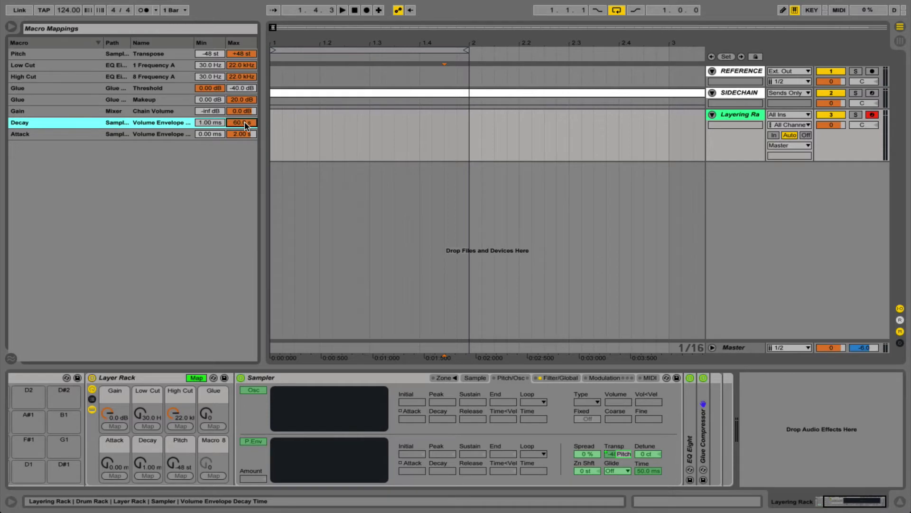
{"action": "type", "text": "6000"}
{"action": "key", "text": "Return"}
- Limit the Pitch macro's Transpose mapping to a range of -12 to 12 st and leave macro mapping mode
{"action": "left_click", "coordinate": [209, 54]}
{"action": "type", "text": "-12"}
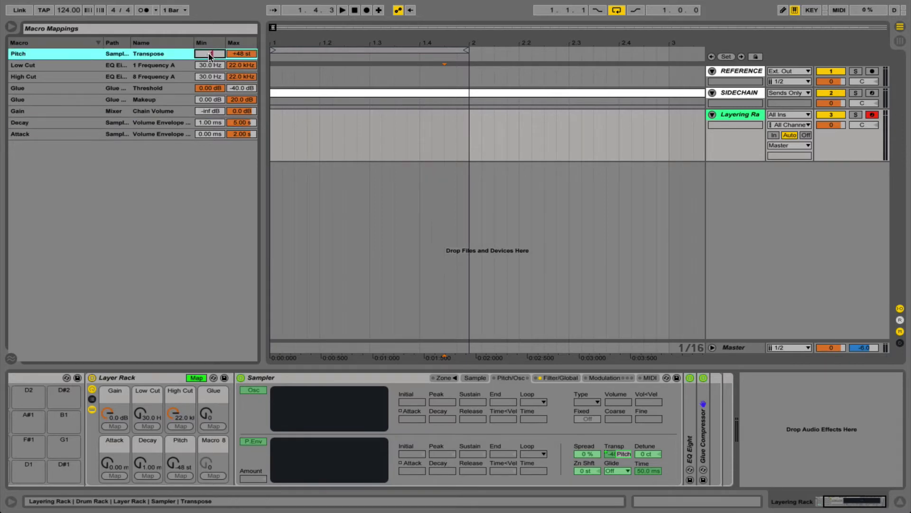
{"action": "key", "text": "Return"}
{"action": "type", "text": "12 st"}
{"action": "key", "text": "Return"}
{"action": "left_click", "coordinate": [197, 377]}
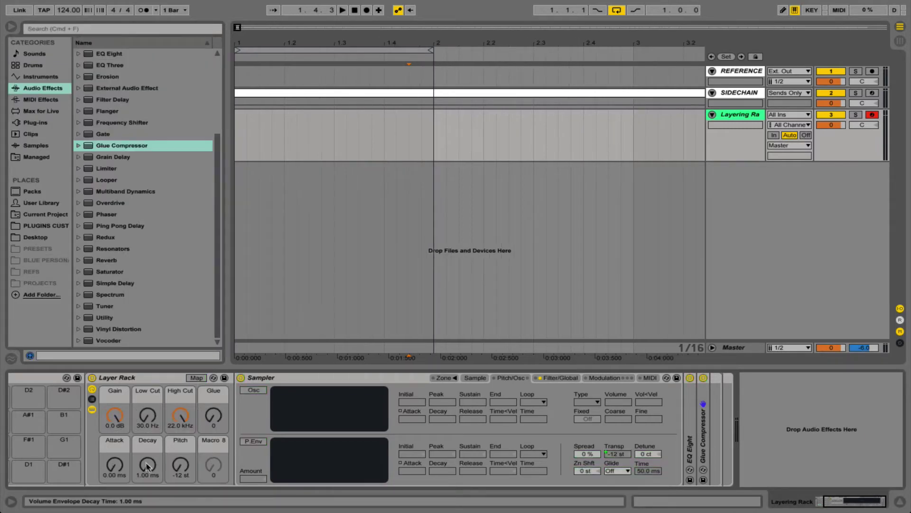
- Turn the Decay macro up to 5.00 s, set the Pitch macro to 0 st and return to the Sampler's sample view
{"action": "left_click_drag", "start_coordinate": [148, 467], "coordinate": [150, 468]}
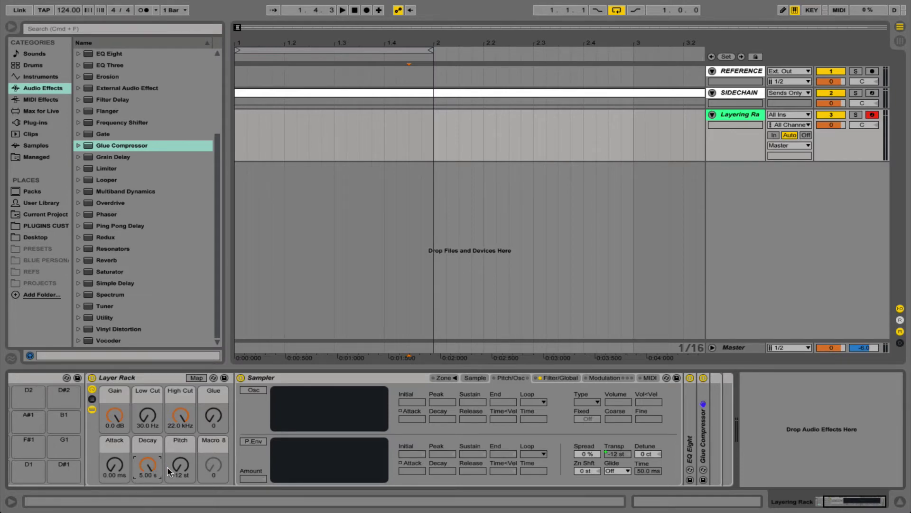
{"action": "left_click", "coordinate": [180, 475]}
{"action": "type", "text": "0"}
{"action": "key", "text": "Return"}
{"action": "left_click", "coordinate": [475, 378]}
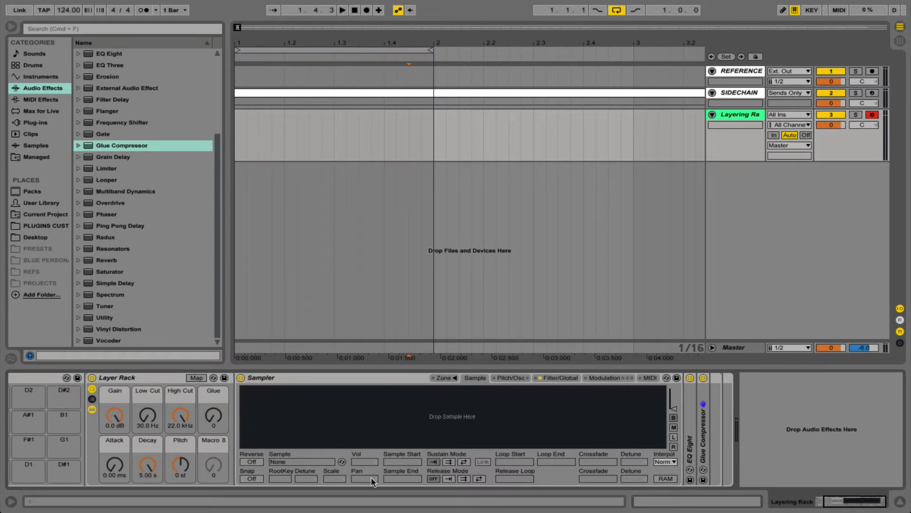
- Look over the Layer Rack's chain list and chain select zones, hide them again and open the Sampler's zone editor
{"action": "scroll", "coordinate": [326, 444], "scroll_direction": "left", "scroll_amount": 4}
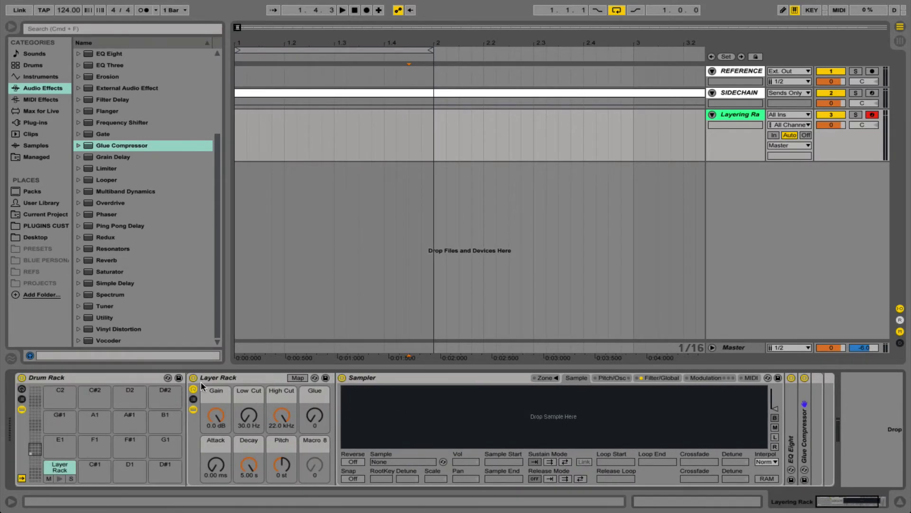
{"action": "left_click", "coordinate": [193, 399]}
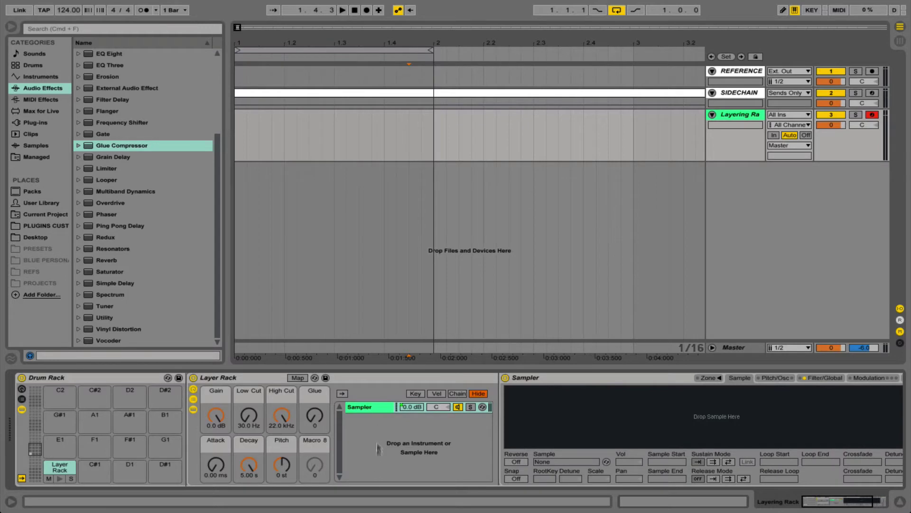
{"action": "left_click", "coordinate": [194, 400]}
{"action": "left_click", "coordinate": [193, 399]}
{"action": "left_click", "coordinate": [457, 394]}
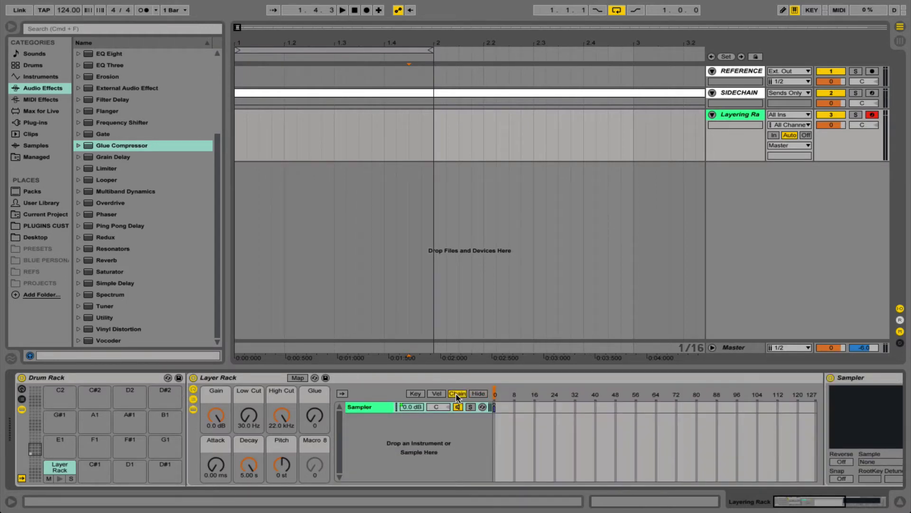
{"action": "left_click", "coordinate": [478, 393]}
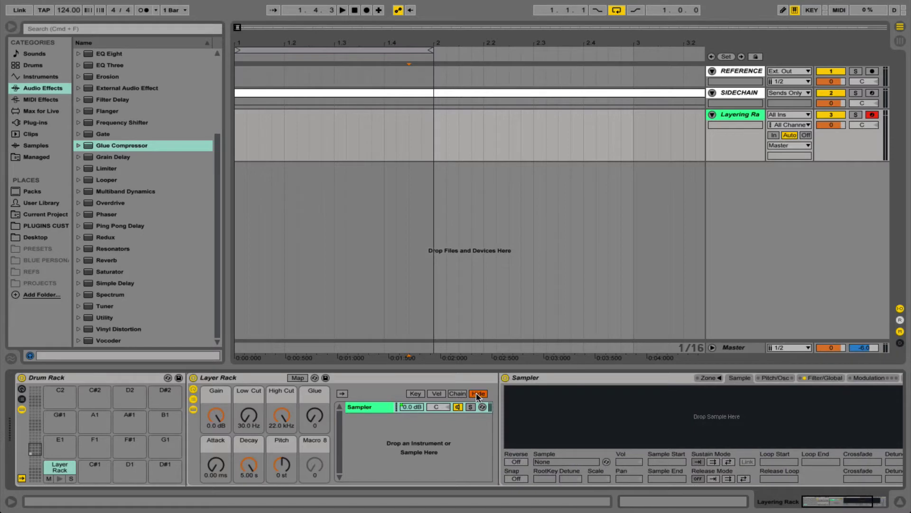
{"action": "left_click", "coordinate": [193, 400]}
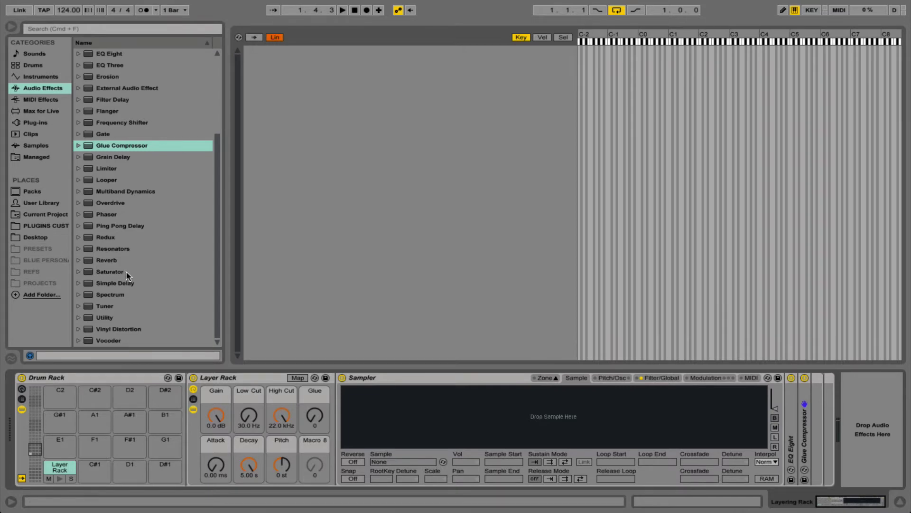
- Load all samples from Kick_1.wav to Kick_121.wav in the Desktop's Kicks folder into the Sampler's zone editor
{"action": "left_click", "coordinate": [27, 236]}
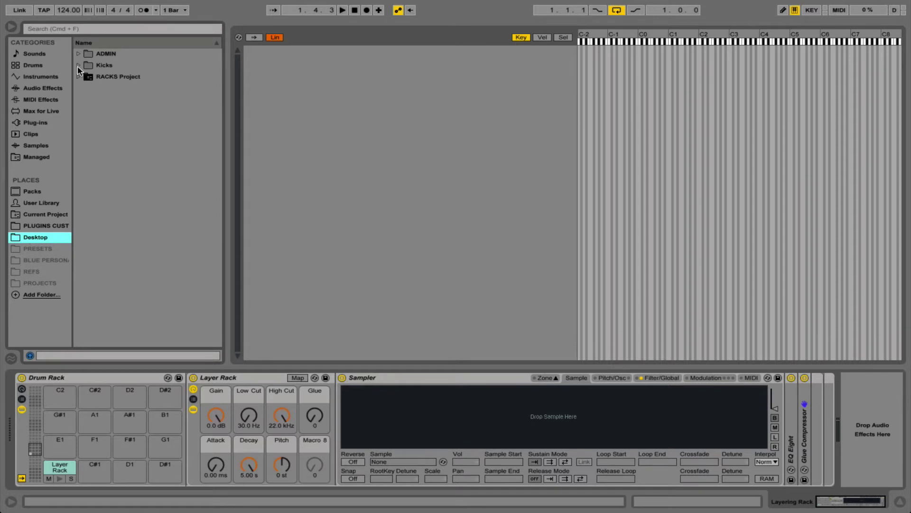
{"action": "left_click", "coordinate": [79, 65]}
{"action": "left_click", "coordinate": [108, 82]}
{"action": "scroll", "coordinate": [127, 72], "scroll_direction": "down", "scroll_amount": 20}
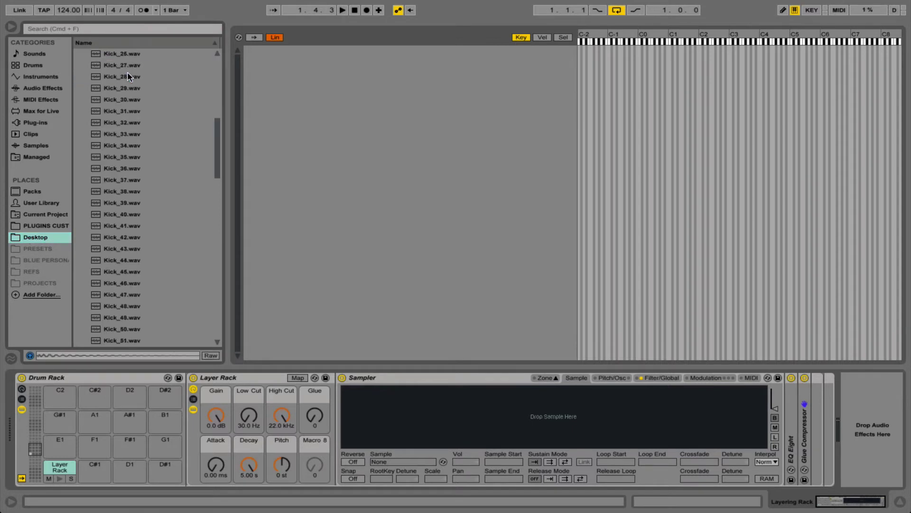
{"action": "scroll", "coordinate": [128, 46], "scroll_direction": "down", "scroll_amount": 4}
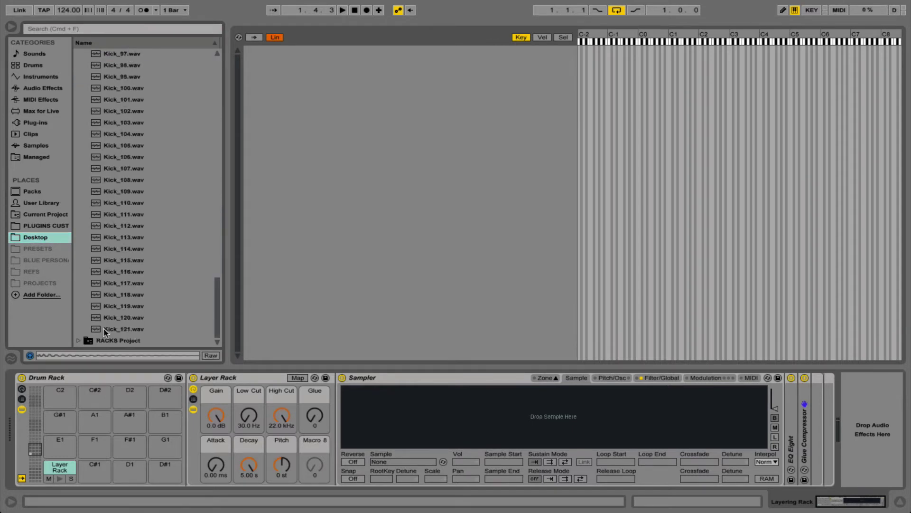
{"action": "left_click", "coordinate": [105, 329], "text": "shift"}
{"action": "scroll", "coordinate": [105, 330], "scroll_direction": "up", "scroll_amount": 20}
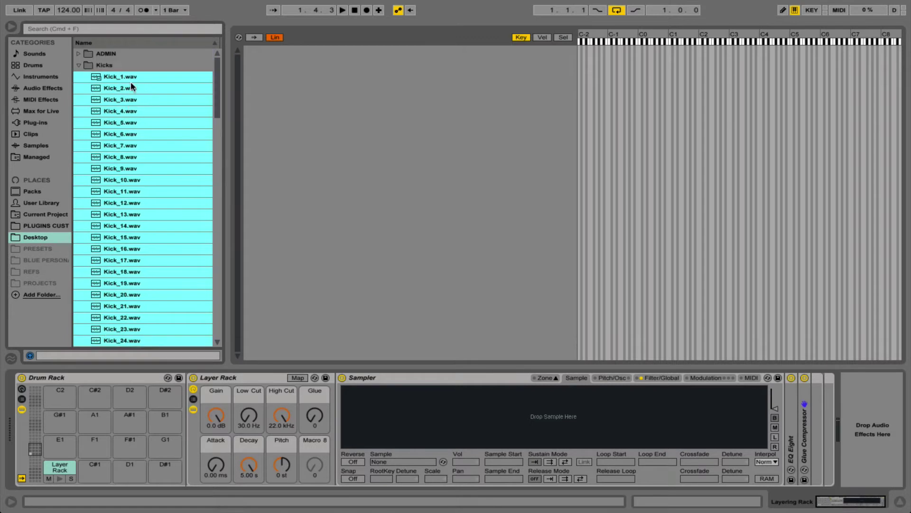
{"action": "left_click_drag", "start_coordinate": [132, 83], "coordinate": [443, 125]}
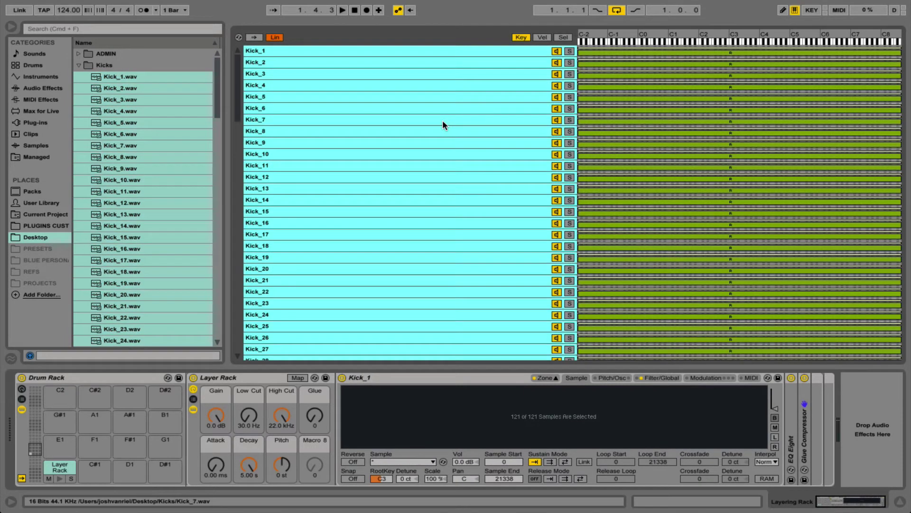
- Show the sample select zones in the zone editor and review the loaded kicks from Kick_1 to Kick_121
{"action": "left_click", "coordinate": [563, 38]}
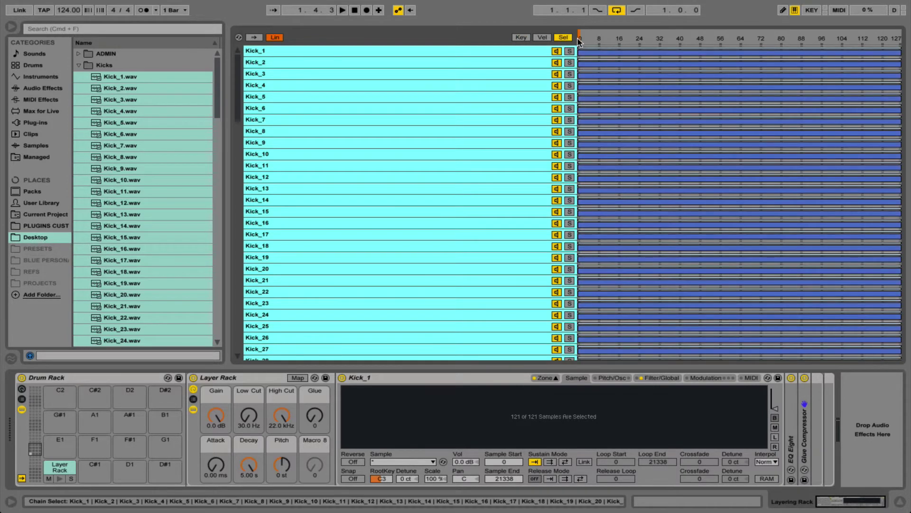
{"action": "scroll", "coordinate": [647, 92], "scroll_direction": "down", "scroll_amount": 1}
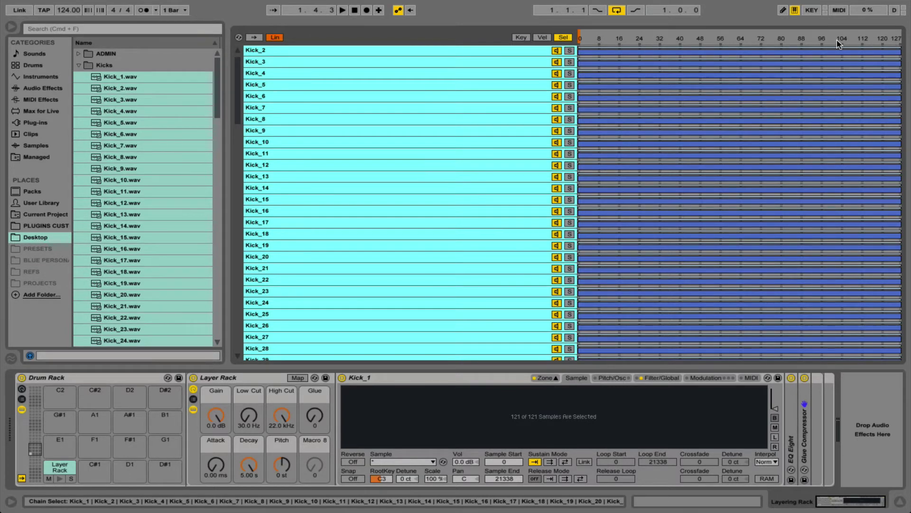
{"action": "scroll", "coordinate": [389, 259], "scroll_direction": "down", "scroll_amount": 20}
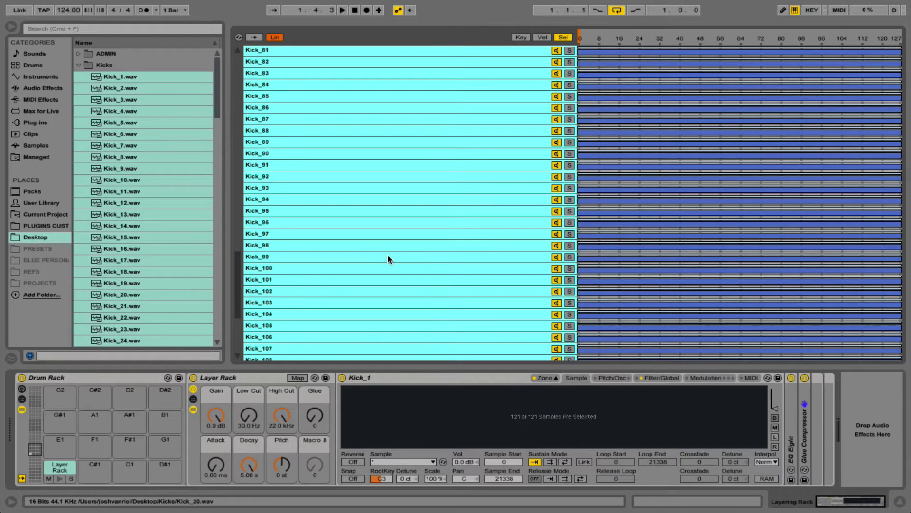
{"action": "scroll", "coordinate": [387, 254], "scroll_direction": "down", "scroll_amount": 2}
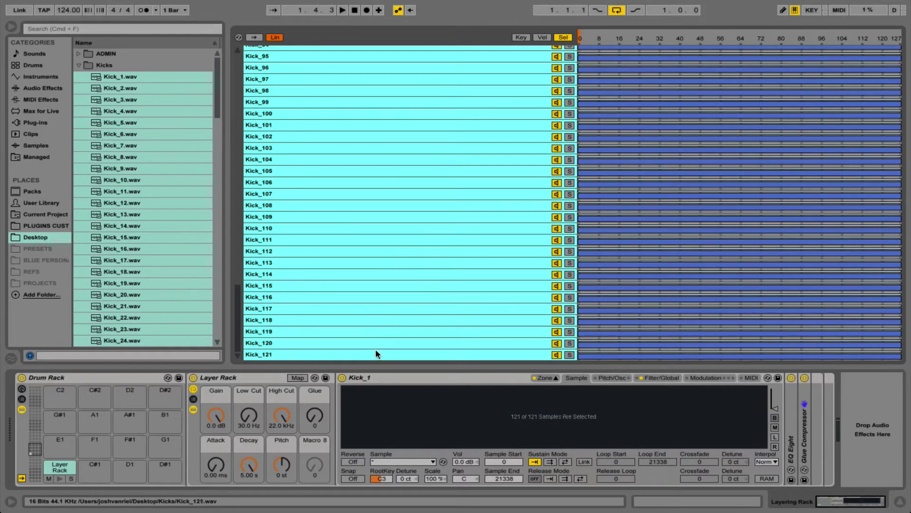
{"action": "scroll", "coordinate": [409, 344], "scroll_direction": "up", "scroll_amount": 20}
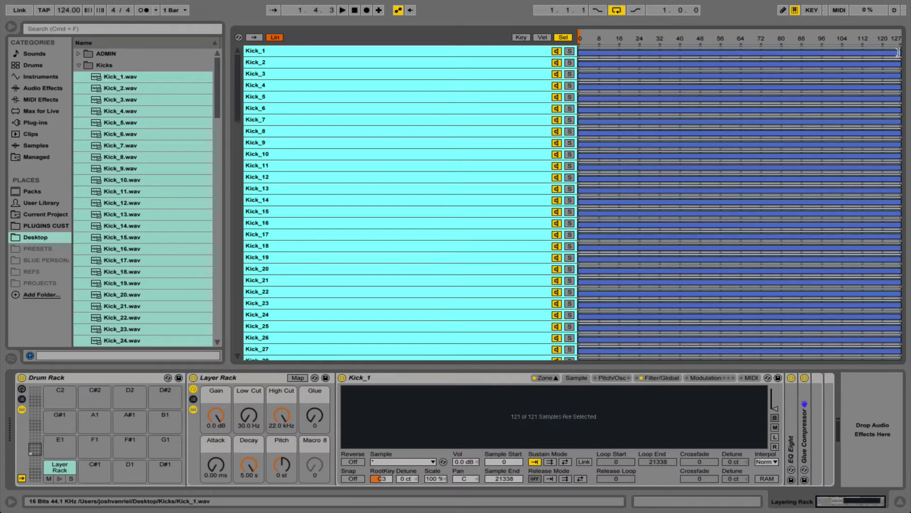
- Shorten all sample select zones to end at 120, distribute their ranges equally and check the zones through Kick_121
{"action": "left_click_drag", "start_coordinate": [898, 52], "coordinate": [897, 51]}
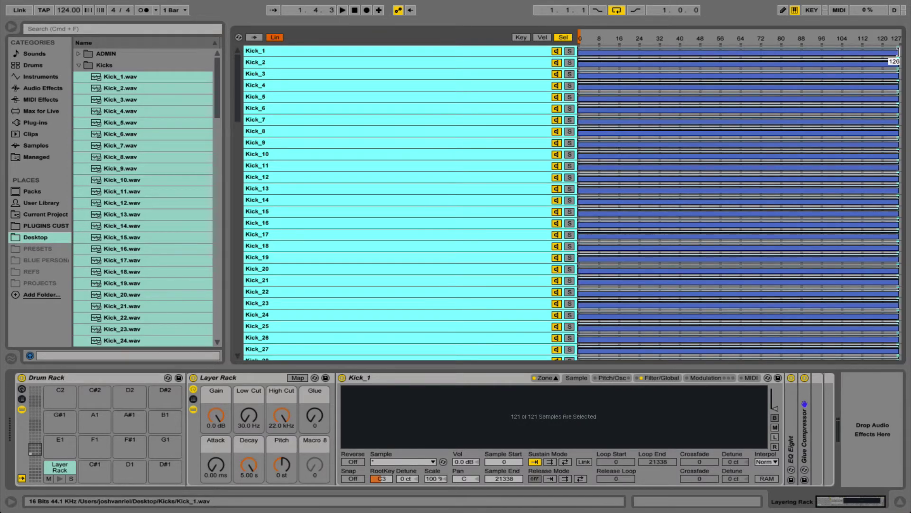
{"action": "left_click_drag", "start_coordinate": [898, 52], "coordinate": [882, 54]}
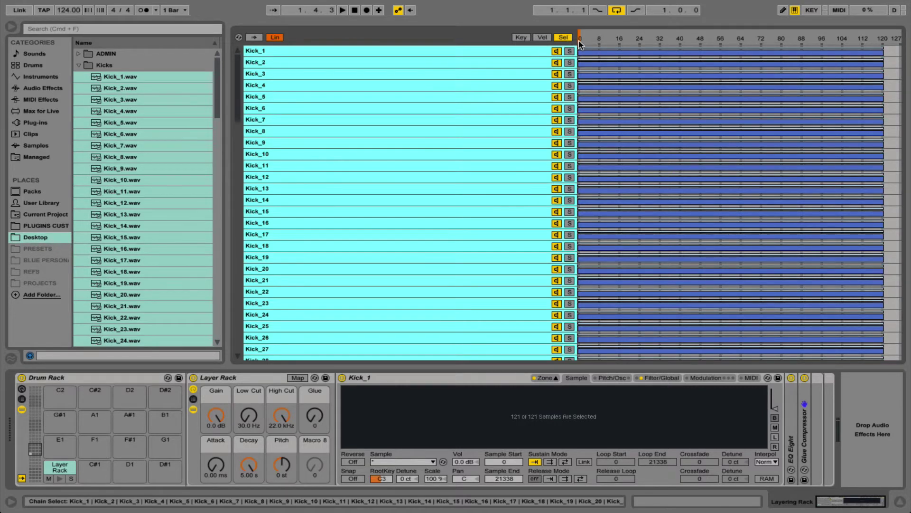
{"action": "right_click", "coordinate": [537, 205]}
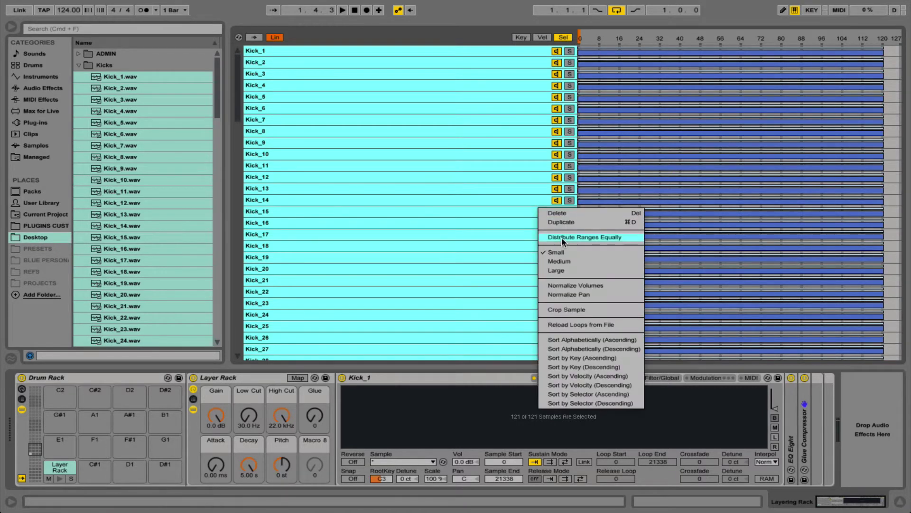
{"action": "left_click", "coordinate": [562, 237]}
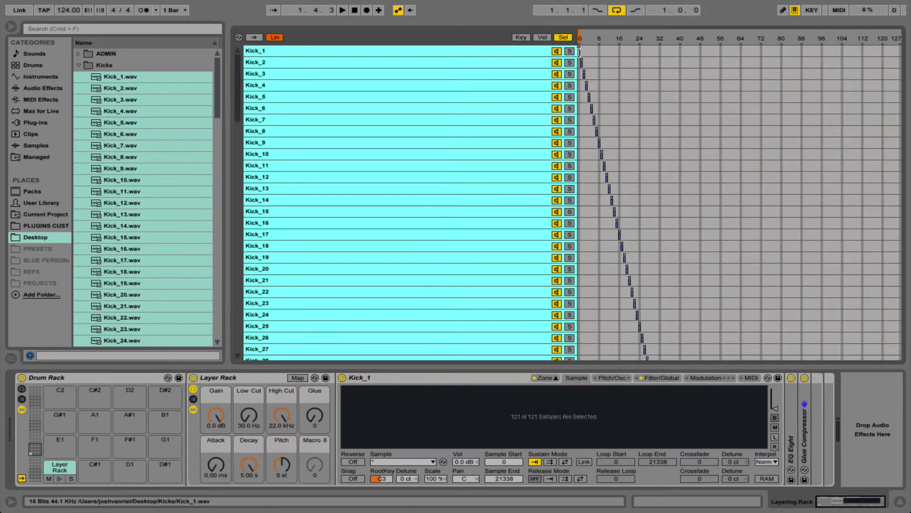
{"action": "left_click", "coordinate": [625, 99]}
{"action": "scroll", "coordinate": [625, 100], "scroll_direction": "down", "scroll_amount": 20}
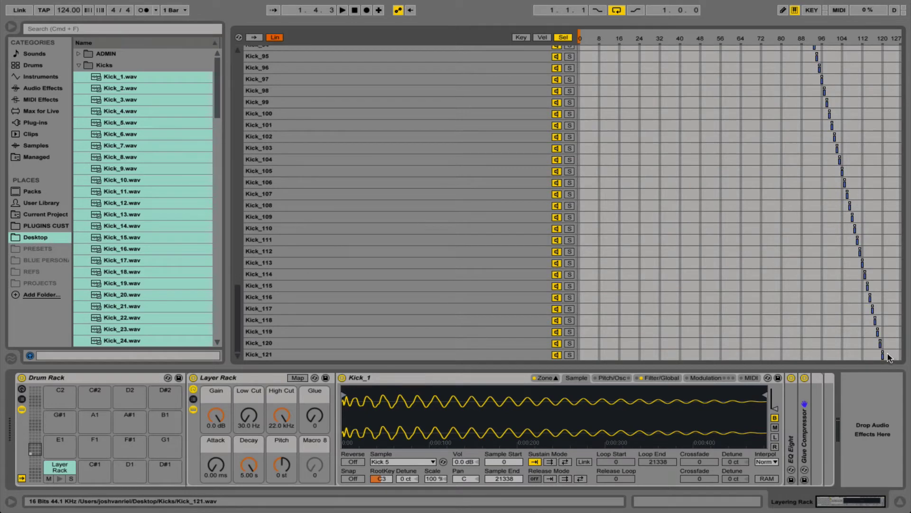
{"action": "mouse_move", "coordinate": [883, 356]}
{"action": "left_mouse_down"}
{"action": "mouse_move", "coordinate": [909, 359]}
{"action": "mouse_move", "coordinate": [870, 361]}
{"action": "left_mouse_up"}
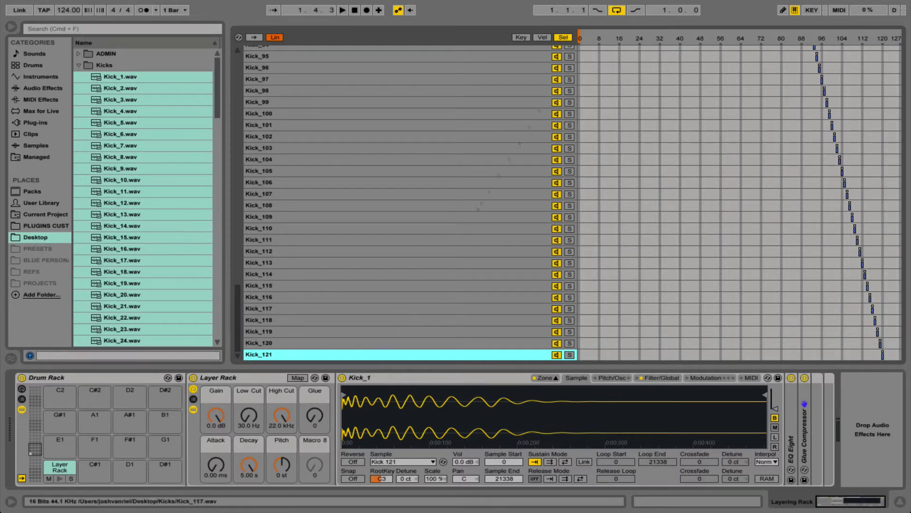
- Map the Sampler's sample selector to Macro 8 and turn that macro up to 122
{"action": "right_click", "coordinate": [580, 42]}
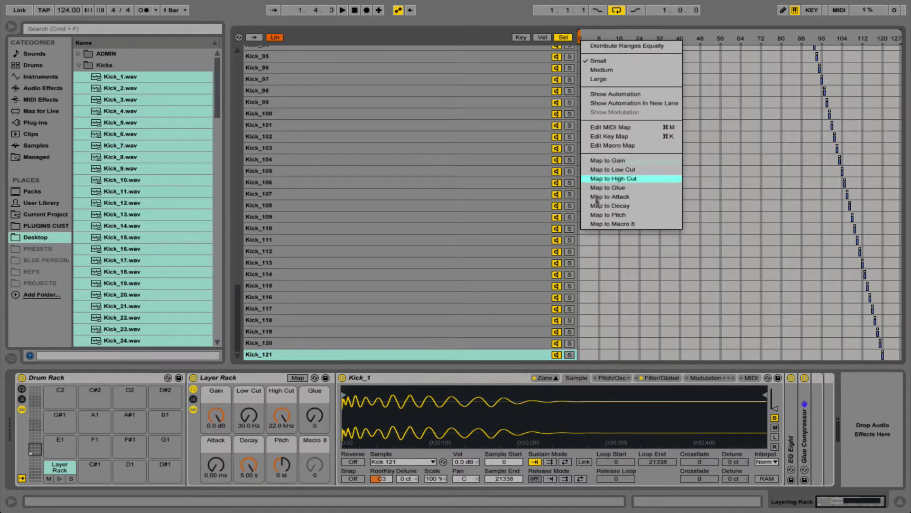
{"action": "left_click", "coordinate": [612, 224]}
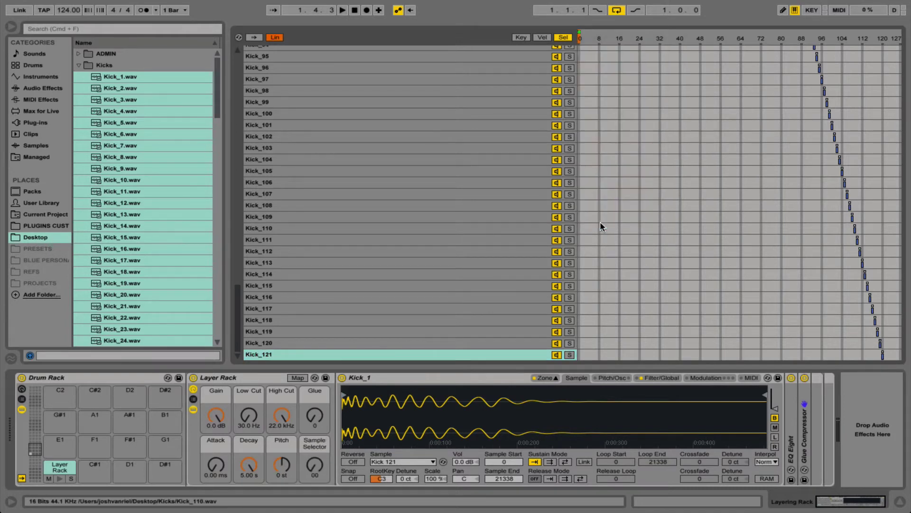
{"action": "left_click", "coordinate": [315, 466]}
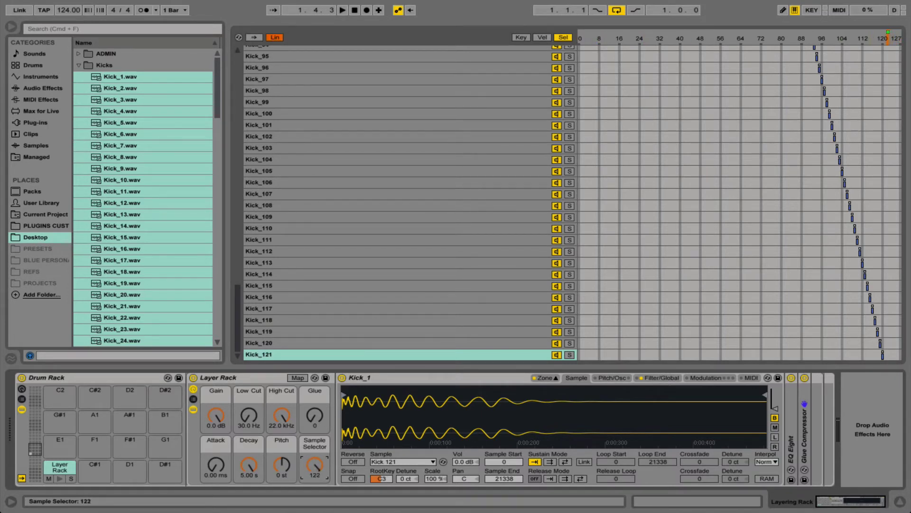
- Limit the Sample Selector macro mapping to a maximum of 120, leave macro mapping and close the zone editor
{"action": "left_click", "coordinate": [298, 377]}
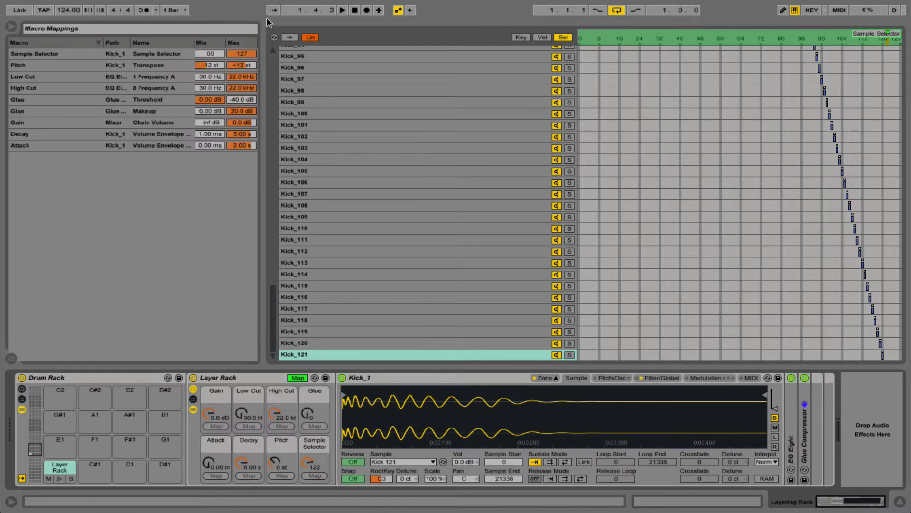
{"action": "left_click", "coordinate": [237, 55]}
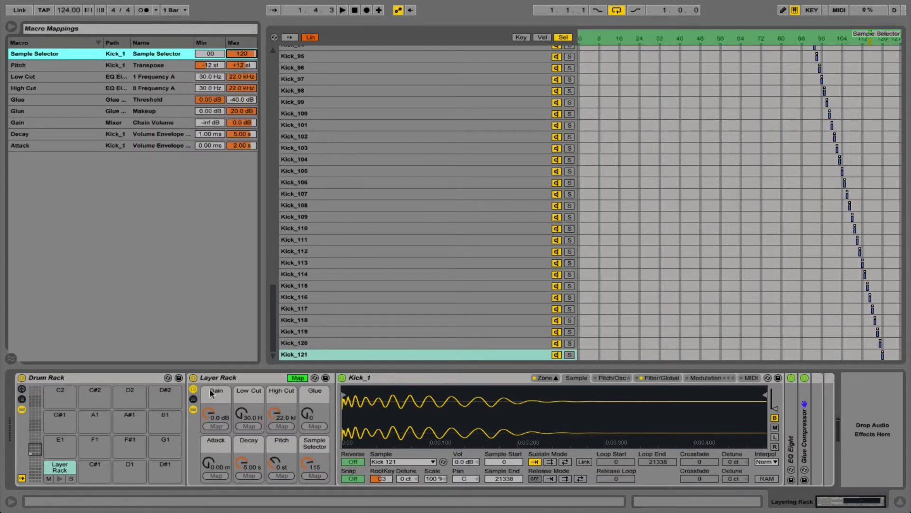
{"action": "left_click", "coordinate": [297, 377]}
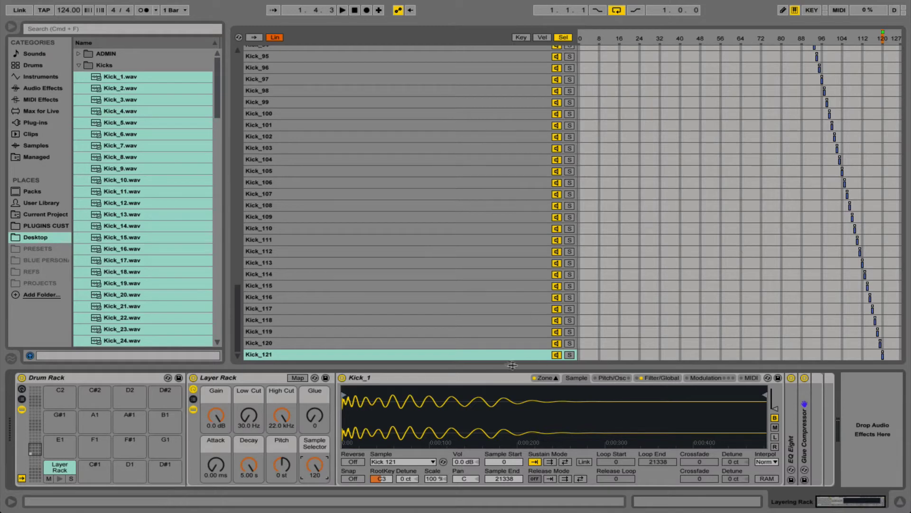
{"action": "left_click", "coordinate": [541, 378]}
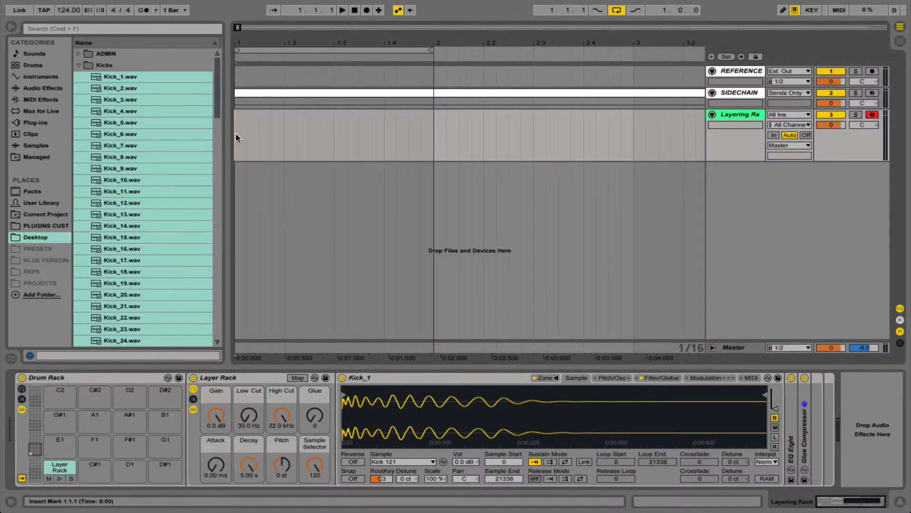
- Create a one-bar MIDI clip at bar 1 on the Layering Rack track and open its note editor
{"action": "left_click_drag", "start_coordinate": [235, 138], "coordinate": [423, 140]}
{"action": "key", "text": "ctrl+shift+m"}
{"action": "double_click", "coordinate": [375, 115]}
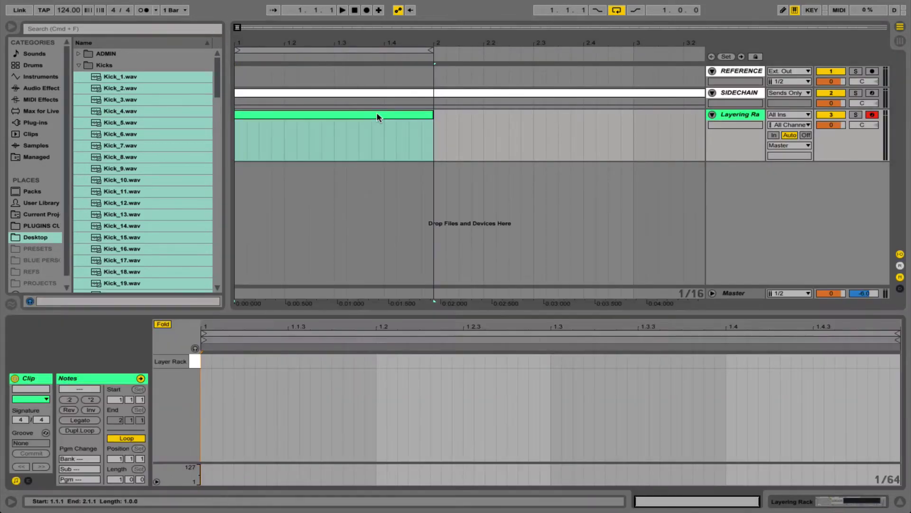
- Add a Layer Rack (C1) note slightly shorter than one beat at 1.1.1 and duplicate it onto the other three beats
{"action": "left_click", "coordinate": [204, 361]}
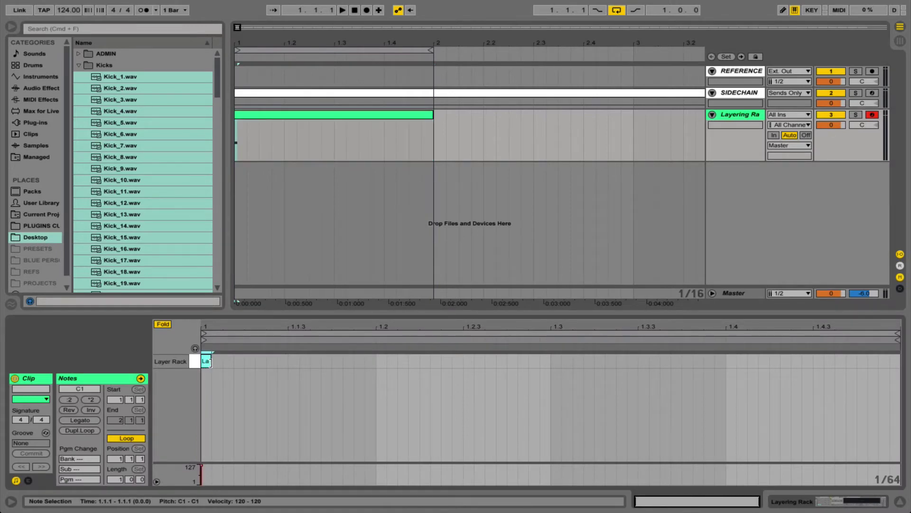
{"action": "mouse_move", "coordinate": [205, 361]}
{"action": "left_mouse_down"}
{"action": "mouse_move", "coordinate": [373, 361]}
{"action": "mouse_move", "coordinate": [362, 362]}
{"action": "left_mouse_up"}
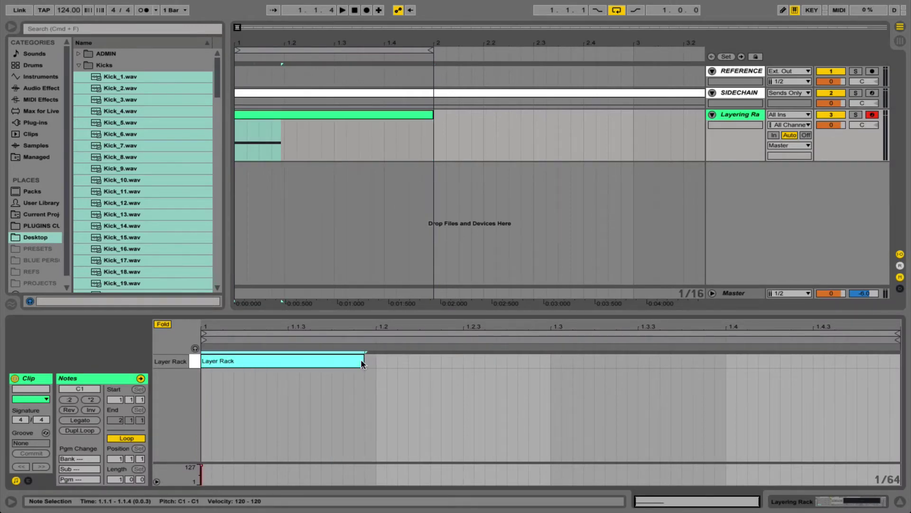
{"action": "key", "text": "ctrl+d"}
{"action": "key", "text": "ctrl+d"}
{"action": "key", "text": "ctrl+d"}
{"action": "key", "text": "Right"}
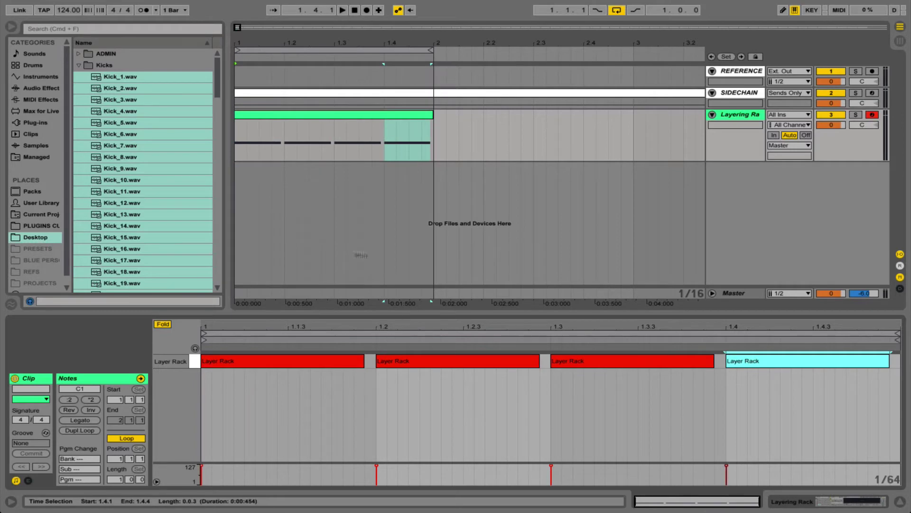
- Play the clip with the devices shown and the browser hidden, and lower the Sample Selector macro to 26
{"action": "key", "text": "space"}
{"action": "key", "text": "shift+Tab"}
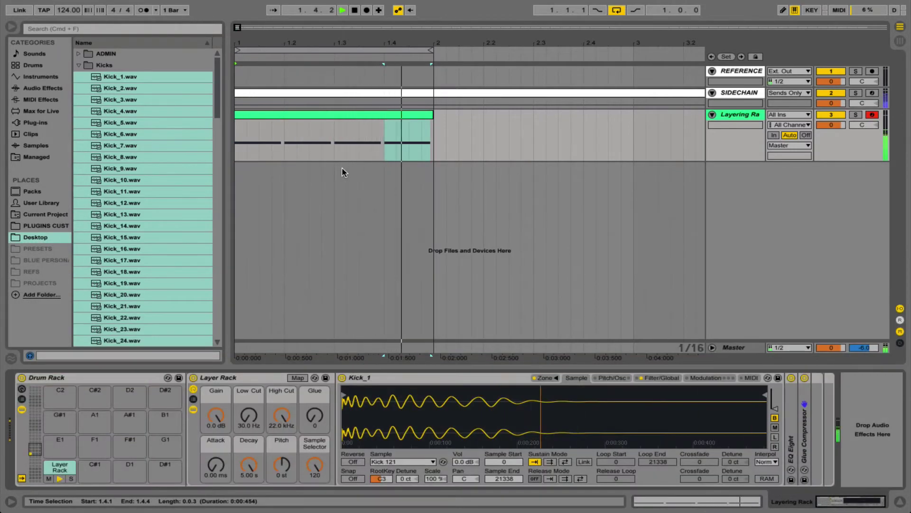
{"action": "left_click", "coordinate": [13, 27]}
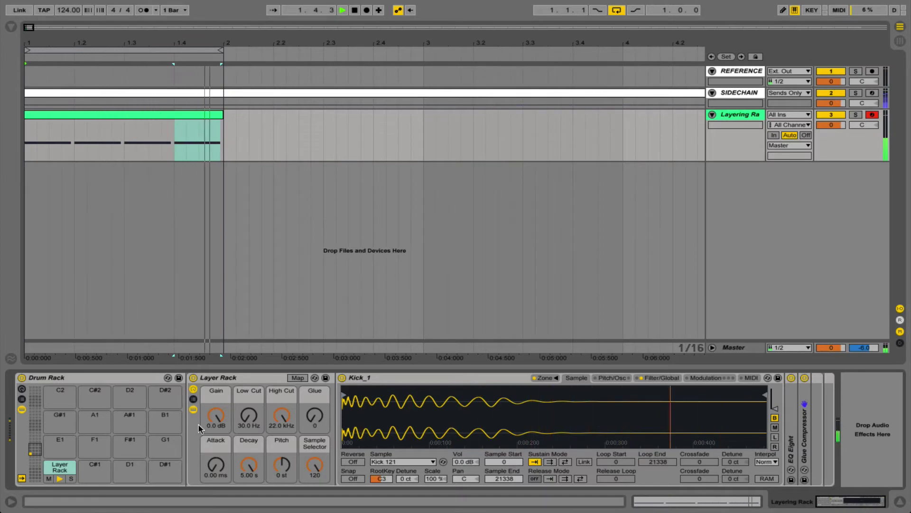
{"action": "left_click_drag", "start_coordinate": [214, 468], "coordinate": [317, 497]}
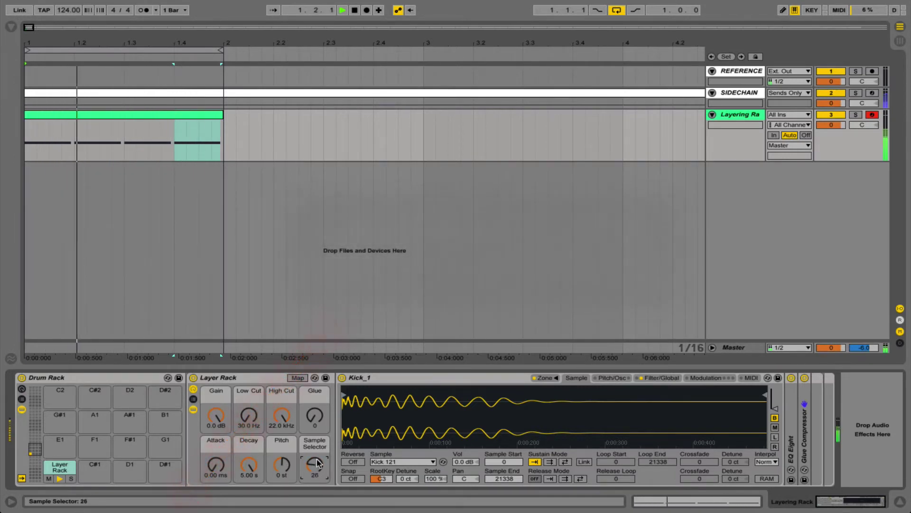
- Try out the Low Cut, High Cut and Glue macros during playback, restore 30.0 Hz, 22.0 kHz and 0, and stop playback
{"action": "left_click", "coordinate": [249, 414]}
{"action": "left_click", "coordinate": [248, 418]}
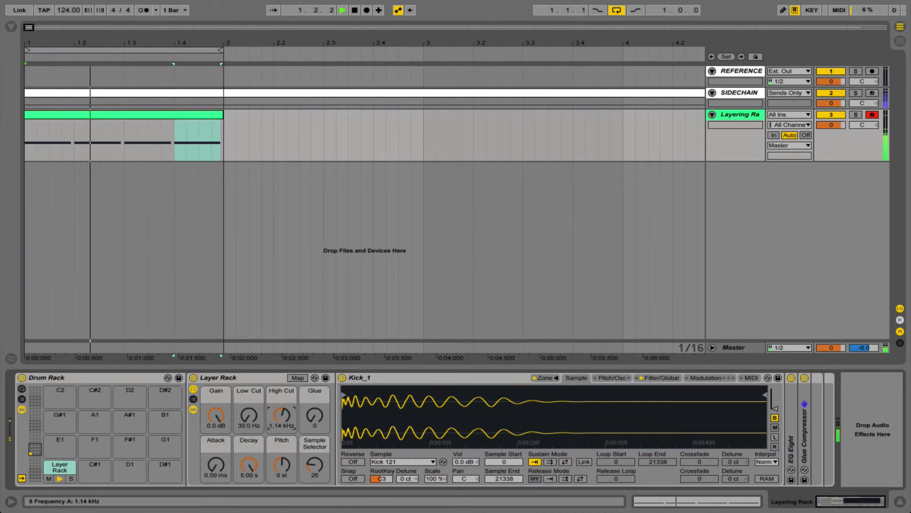
{"action": "left_click", "coordinate": [281, 417]}
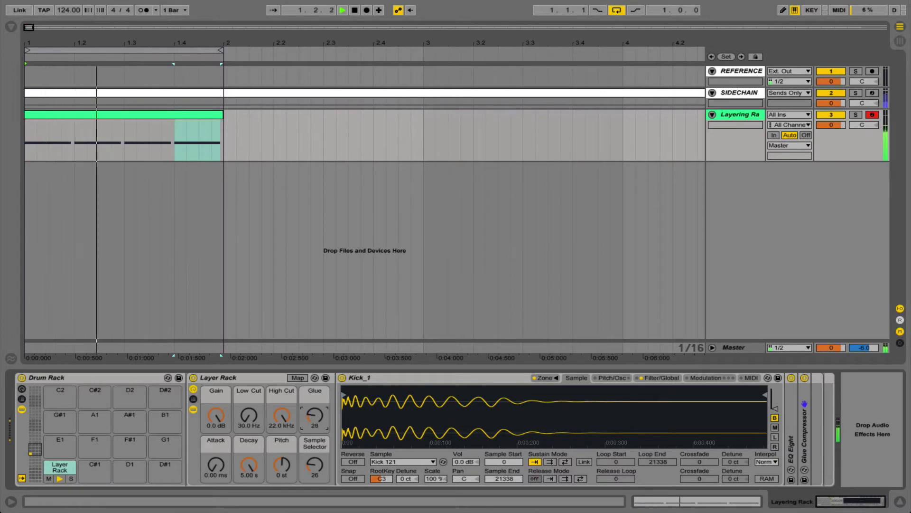
{"action": "left_click_drag", "start_coordinate": [314, 416], "coordinate": [313, 417]}
{"action": "key", "text": "space"}
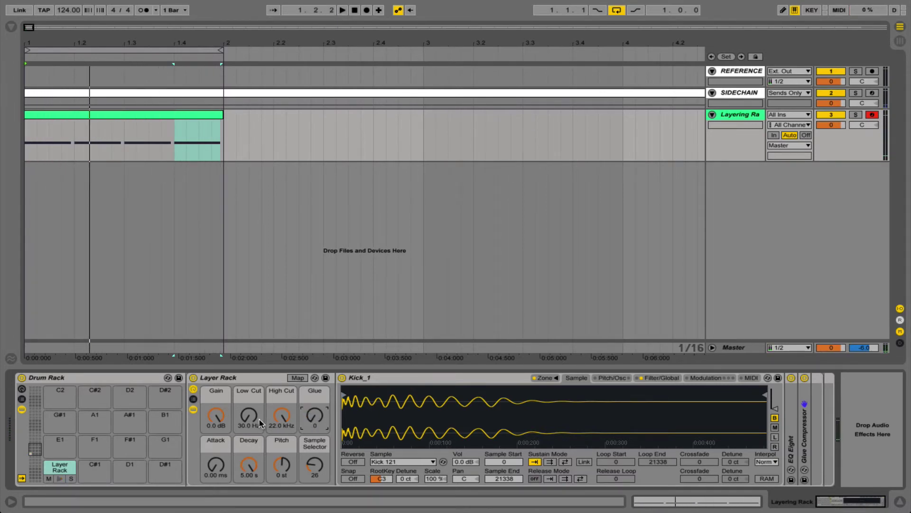
- Rename the Layer Rack as Tones and duplicate it onto the C#1 pad under the name Transients
{"action": "left_click", "coordinate": [243, 378]}
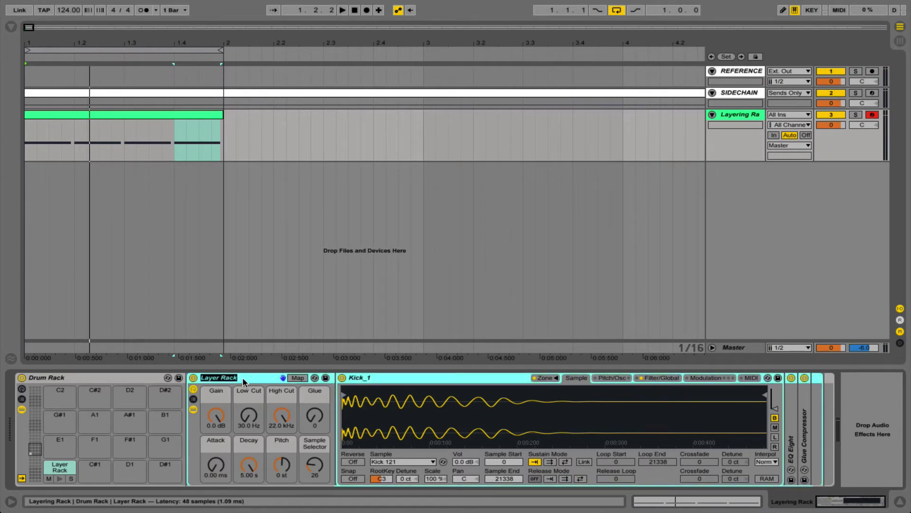
{"action": "type", "text": "Tones"}
{"action": "key", "text": "Return"}
{"action": "left_click_drag", "start_coordinate": [60, 468], "coordinate": [90, 469]}
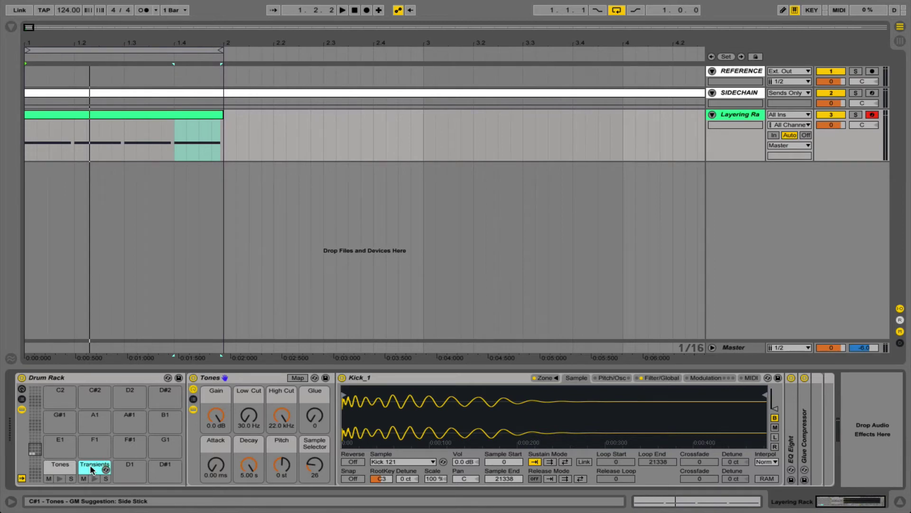
- For the Tones pad, set High Cut to 311 Hz, Glue to 36 and Sample Selector to 28 while playing
{"action": "left_click", "coordinate": [61, 467]}
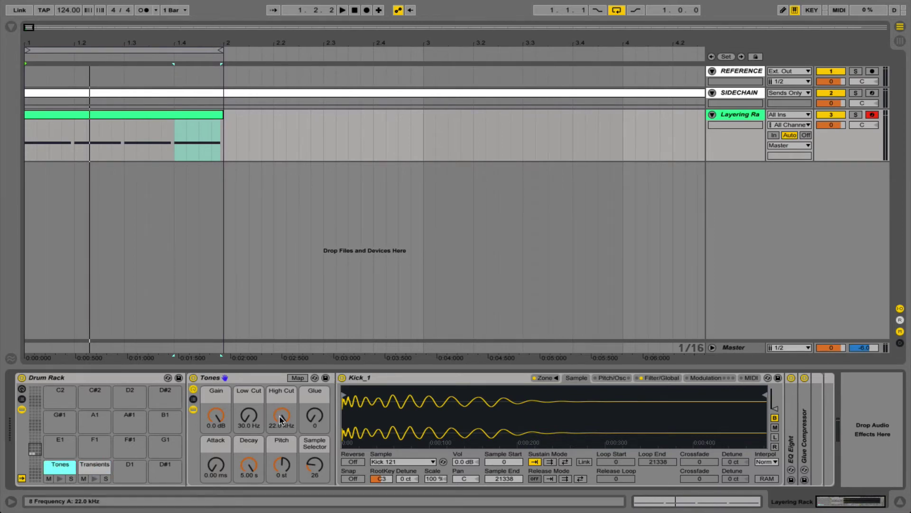
{"action": "left_click_drag", "start_coordinate": [282, 419], "coordinate": [282, 446]}
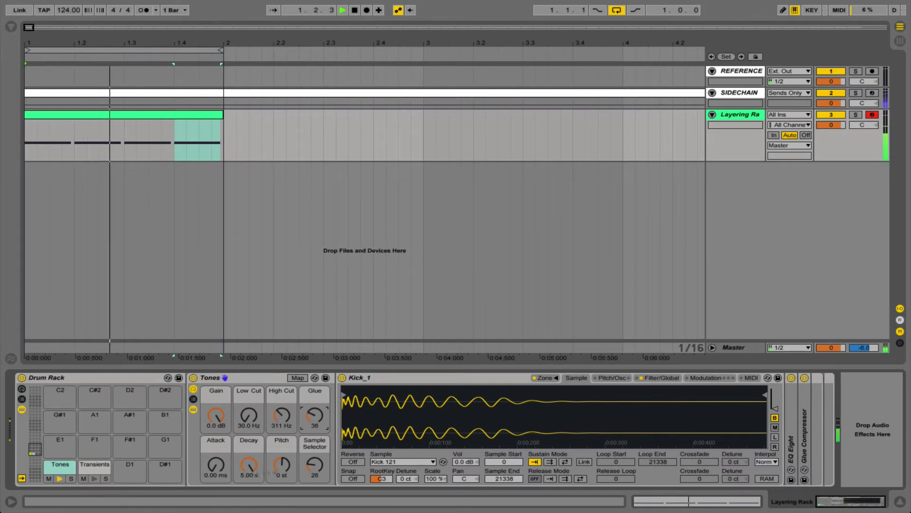
{"action": "left_click_drag", "start_coordinate": [315, 465], "coordinate": [315, 459]}
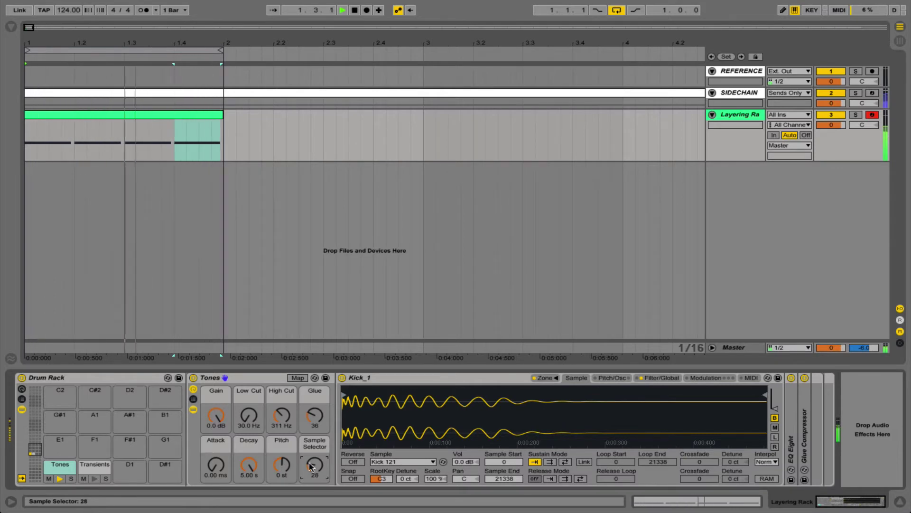
- Solo the Transients pad and copy all four Tones notes onto the Transients row of the clip
{"action": "left_click", "coordinate": [105, 478]}
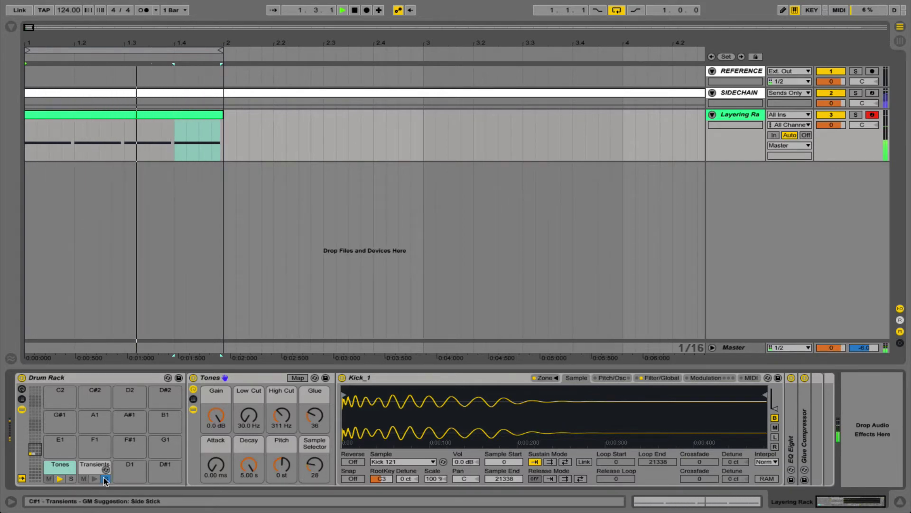
{"action": "key", "text": "space"}
{"action": "double_click", "coordinate": [112, 114]}
{"action": "left_click_drag", "start_coordinate": [256, 440], "coordinate": [809, 353]}
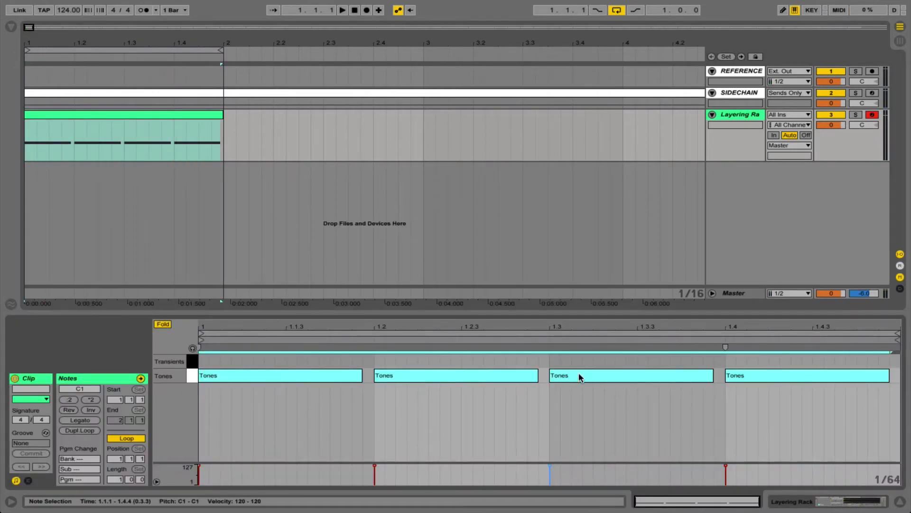
{"action": "left_click_drag", "start_coordinate": [579, 372], "coordinate": [579, 362]}
{"action": "key", "text": "shift+Tab"}
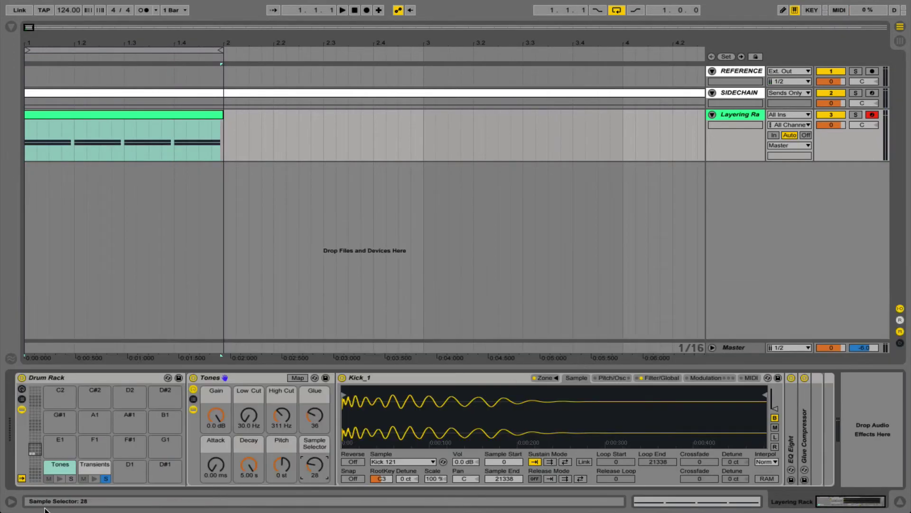
- Play the clip and set the Transients pad's Low Cut macro to 300 Hz and its Glue macro to 30
{"action": "key", "text": "space"}
{"action": "left_click", "coordinate": [93, 466]}
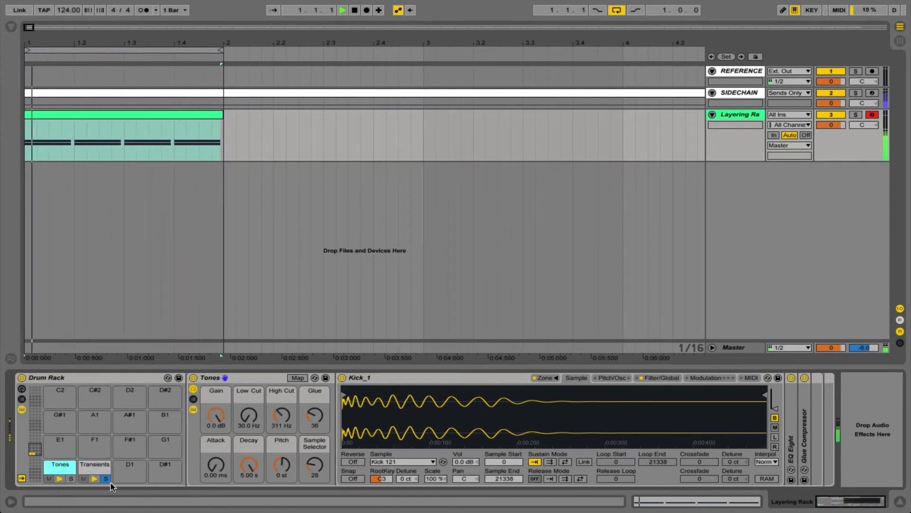
{"action": "left_click", "coordinate": [93, 466]}
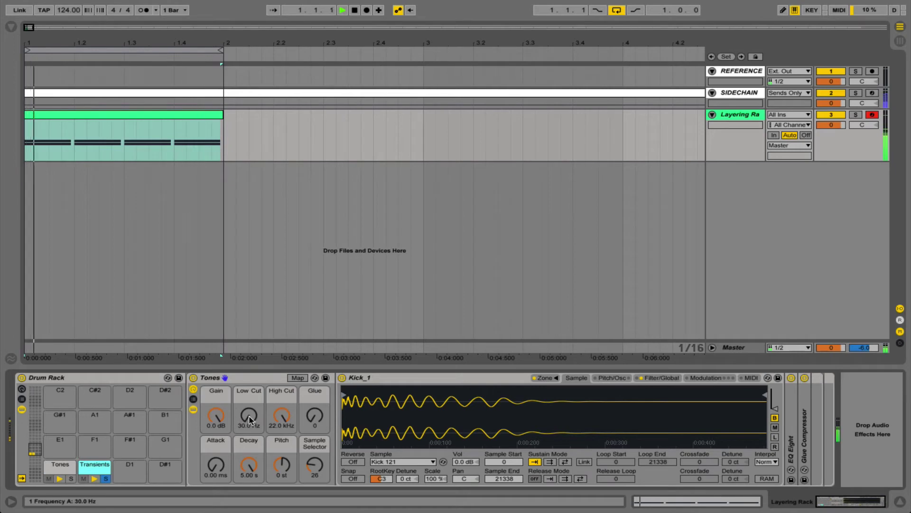
{"action": "left_click_drag", "start_coordinate": [242, 429], "coordinate": [242, 398]}
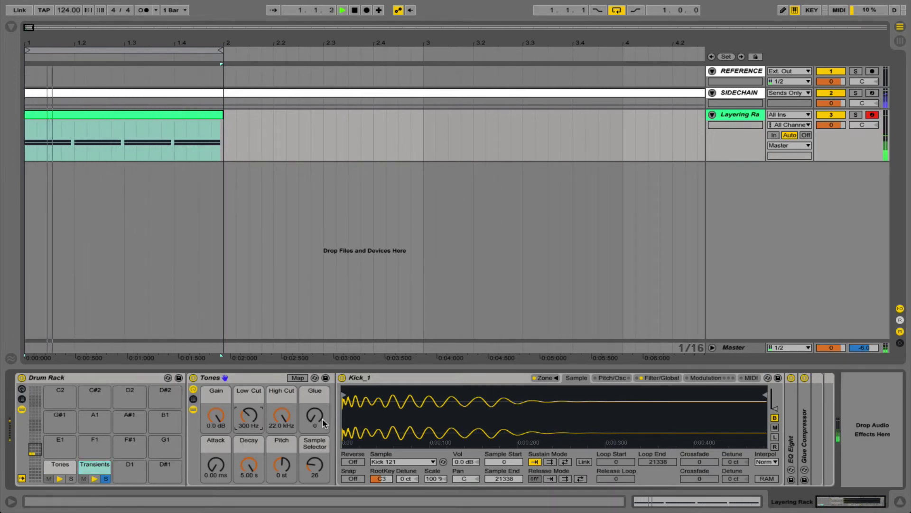
{"action": "left_click_drag", "start_coordinate": [319, 419], "coordinate": [319, 399]}
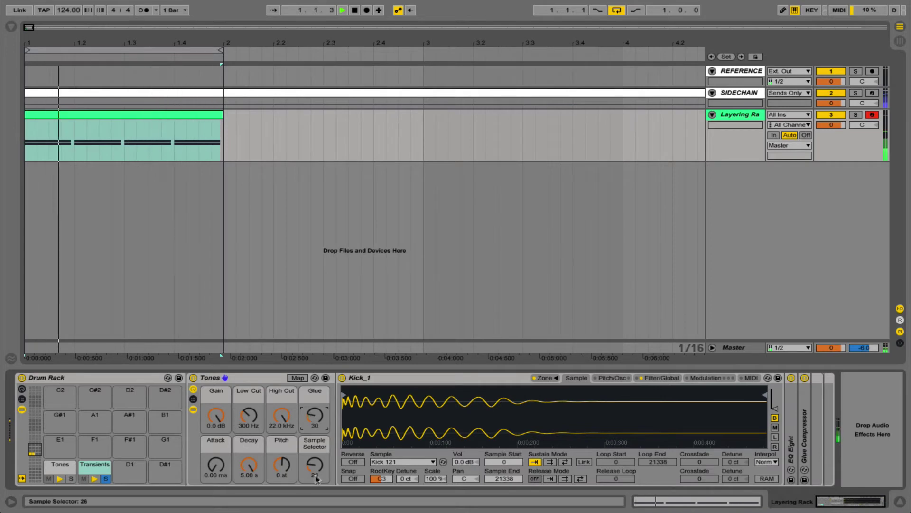
- Set the Transients pad's Sample Selector to 78 and Low Cut to 403 Hz, and play it unsoloed together with Tones
{"action": "left_click_drag", "start_coordinate": [315, 475], "coordinate": [315, 446]}
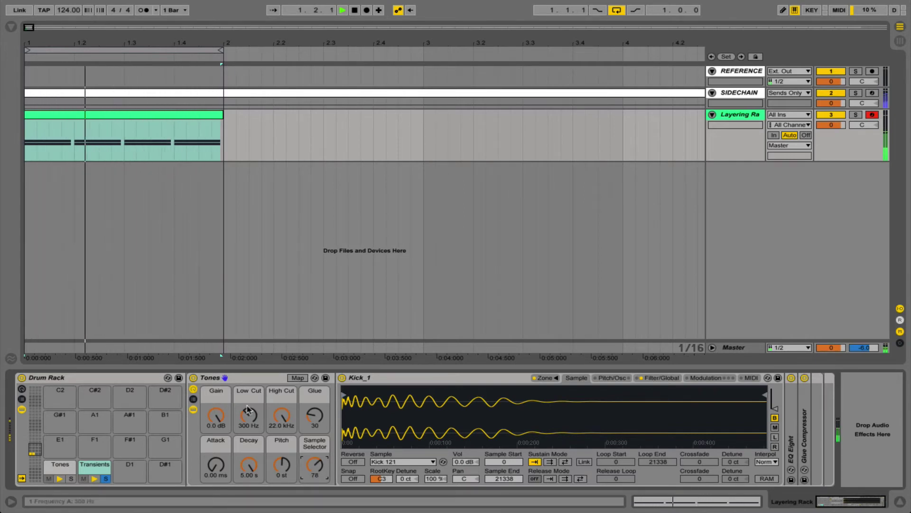
{"action": "left_click_drag", "start_coordinate": [248, 409], "coordinate": [248, 403]}
{"action": "left_click_drag", "start_coordinate": [247, 417], "coordinate": [247, 419]}
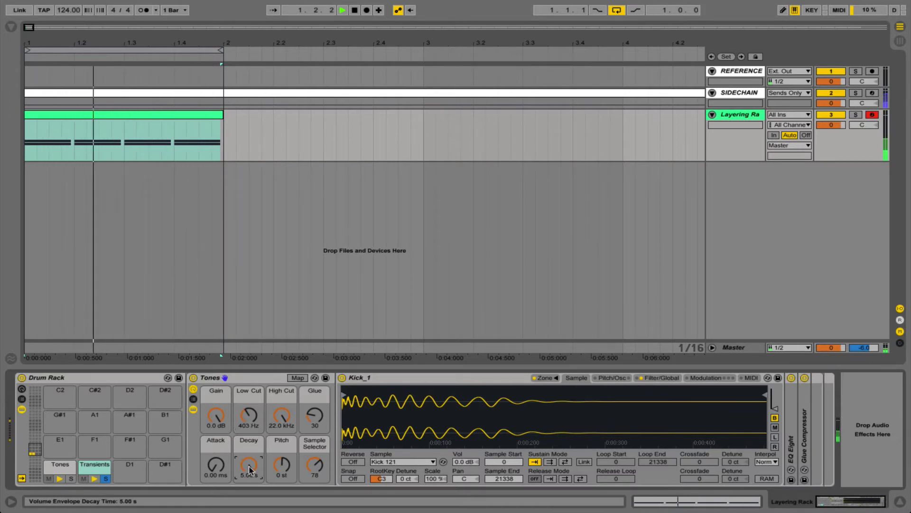
{"action": "left_click", "coordinate": [71, 478]}
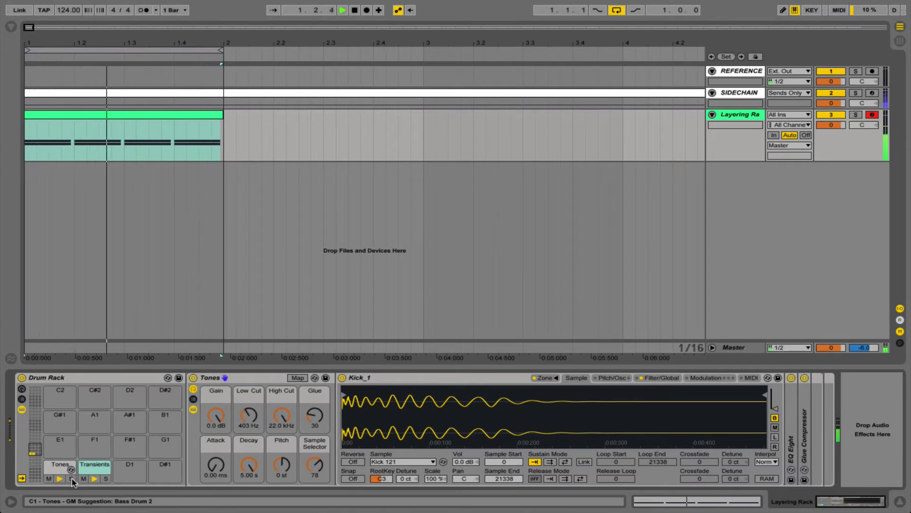
{"action": "key", "text": "space"}
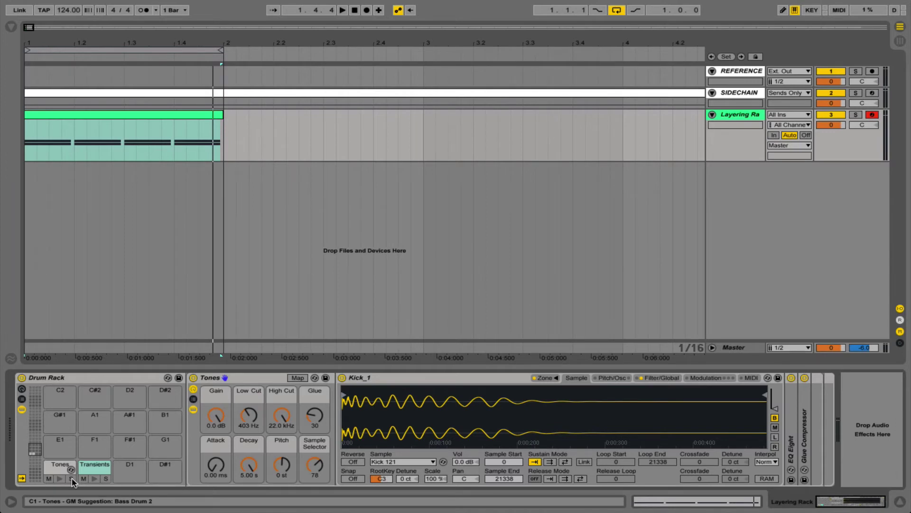
- Show the zone list of the Transients pad's Sampler and look through its kick samples
{"action": "left_click", "coordinate": [60, 446]}
{"action": "left_click", "coordinate": [88, 450]}
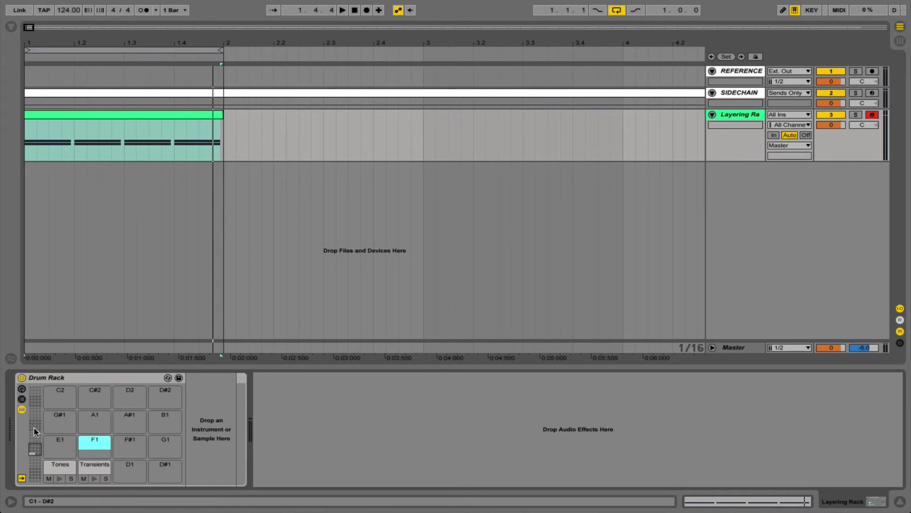
{"action": "left_click", "coordinate": [60, 468]}
{"action": "left_click", "coordinate": [95, 470]}
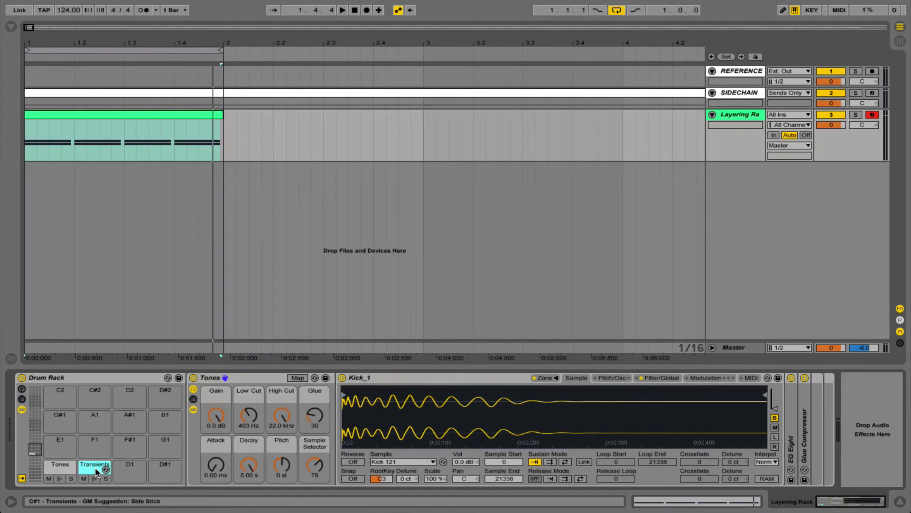
{"action": "left_click", "coordinate": [545, 378]}
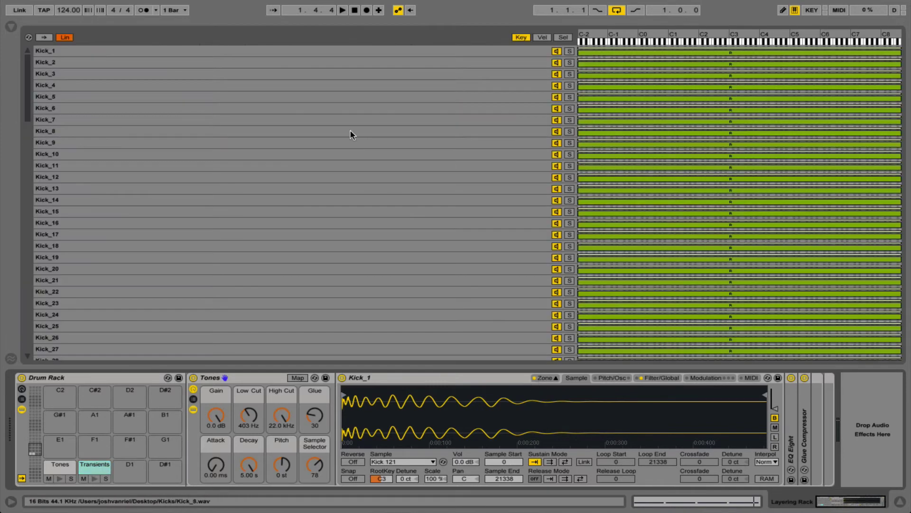
{"action": "scroll", "coordinate": [172, 121], "scroll_direction": "down", "scroll_amount": 20}
{"action": "scroll", "coordinate": [179, 76], "scroll_direction": "up", "scroll_amount": 20}
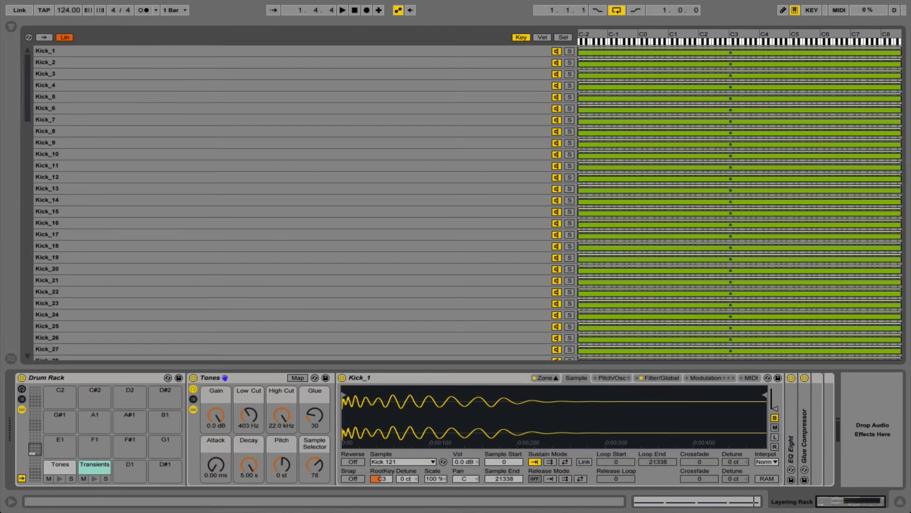
- Review the Collect Into Project options for the Temp-13 project's external files, and close the file management and the Sampler's zone list
{"action": "left_click", "coordinate": [38, 1]}
{"action": "left_click", "coordinate": [87, 66]}
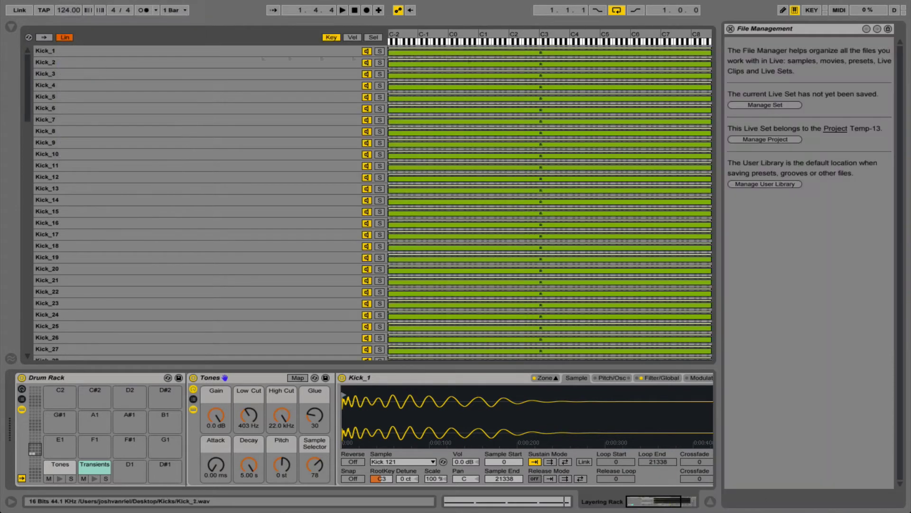
{"action": "left_click", "coordinate": [765, 140]}
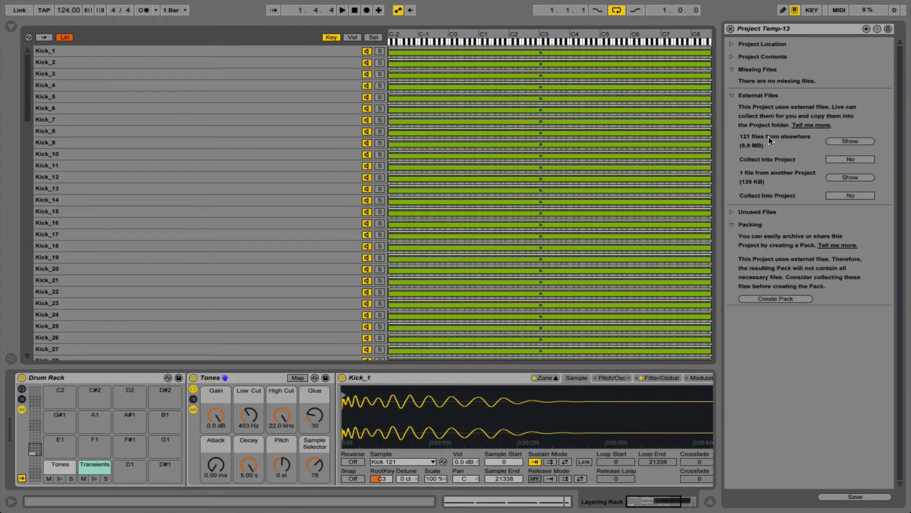
{"action": "left_click", "coordinate": [845, 195]}
{"action": "left_click", "coordinate": [845, 197]}
{"action": "left_click", "coordinate": [731, 29]}
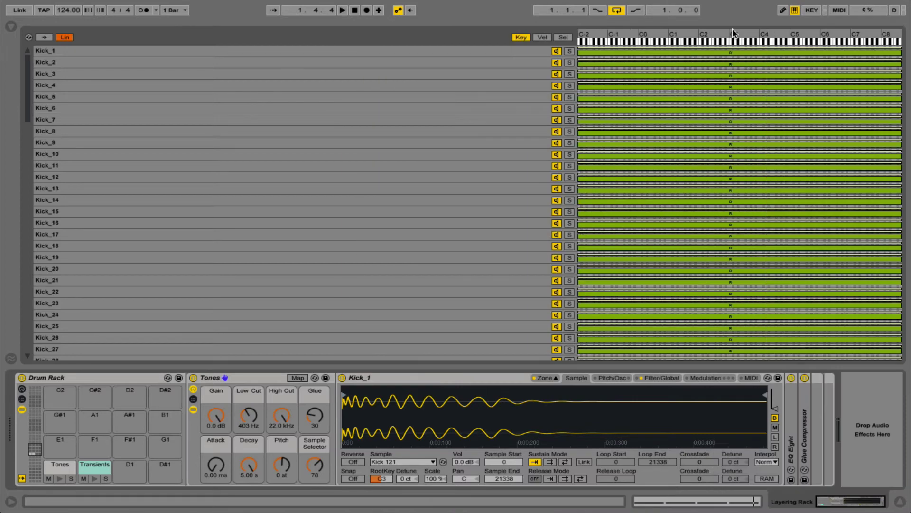
{"action": "scroll", "coordinate": [310, 208], "scroll_direction": "down", "scroll_amount": 20}
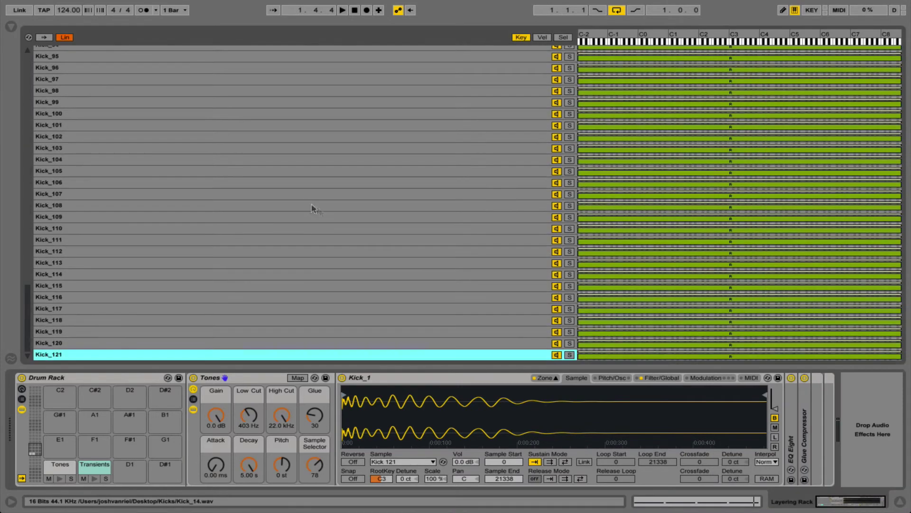
{"action": "left_click", "coordinate": [542, 377]}
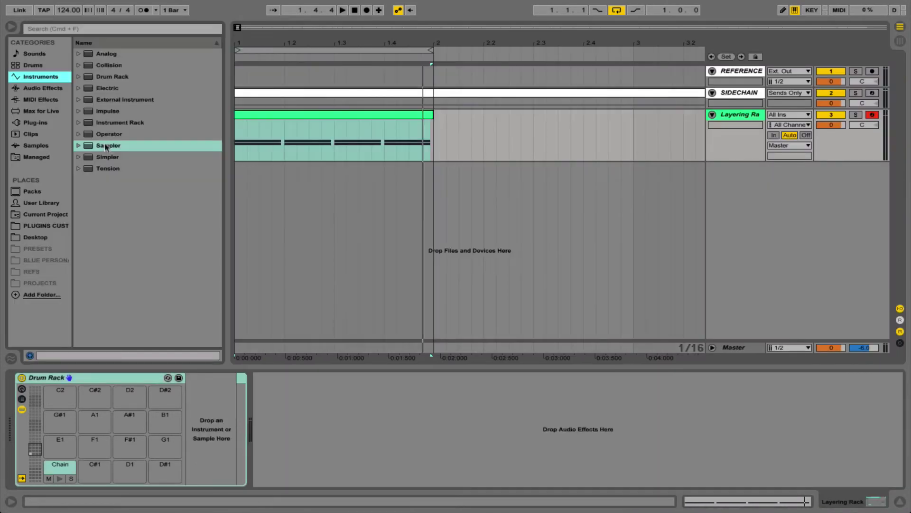
- Load an empty Sampler onto the Drum Rack's C1 pad
{"action": "left_click_drag", "start_coordinate": [107, 146], "coordinate": [221, 440]}
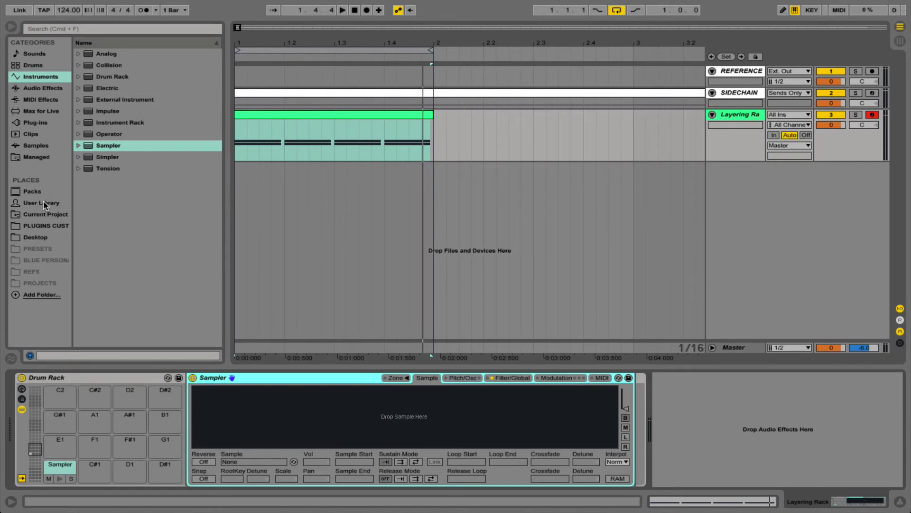
- Place all kick samples from the Desktop's Kicks folder in sequence on a new audio track, starting at bar 1
{"action": "left_click", "coordinate": [45, 238]}
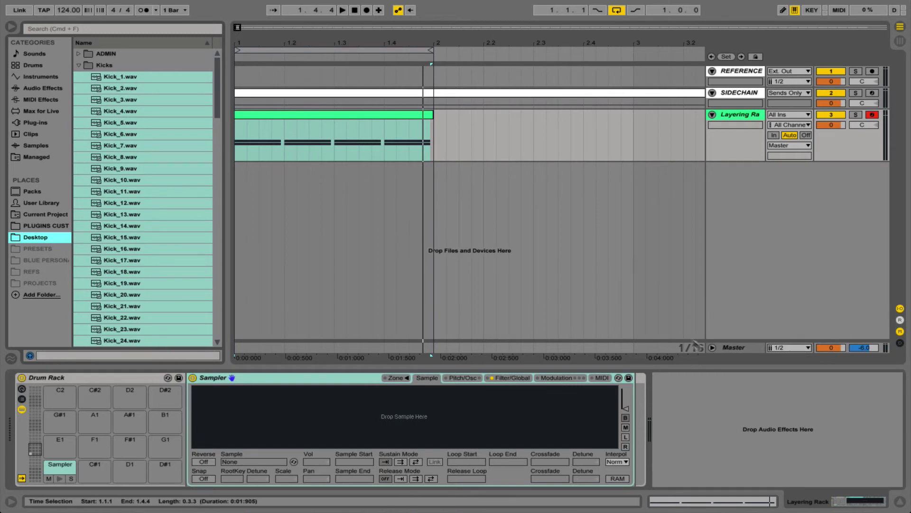
{"action": "left_click_drag", "start_coordinate": [276, 43], "coordinate": [251, 8]}
{"action": "left_click", "coordinate": [117, 78]}
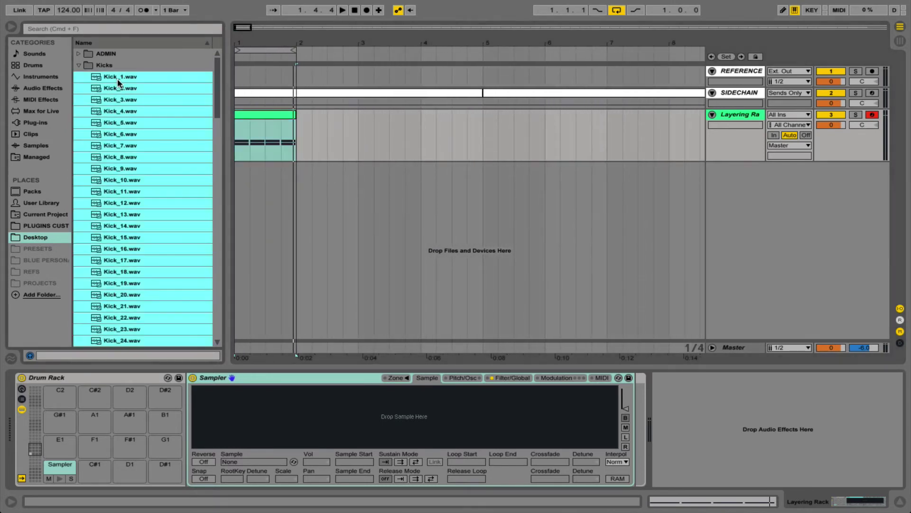
{"action": "left_click_drag", "start_coordinate": [145, 116], "coordinate": [240, 180]}
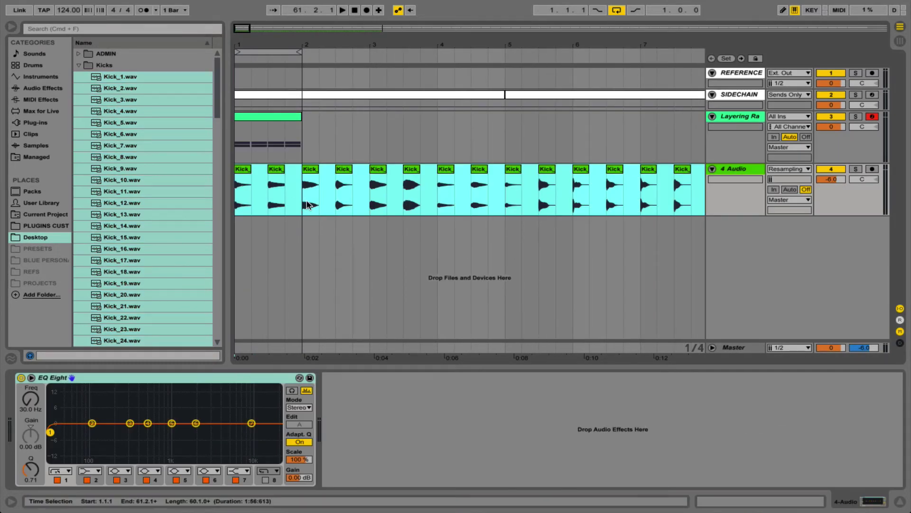
- Look along the row of kick clips and delete the Kick_100 clip at 50.3.1
{"action": "scroll", "coordinate": [281, 200], "scroll_direction": "right", "scroll_amount": 2}
{"action": "scroll", "coordinate": [281, 200], "scroll_direction": "right", "scroll_amount": 20}
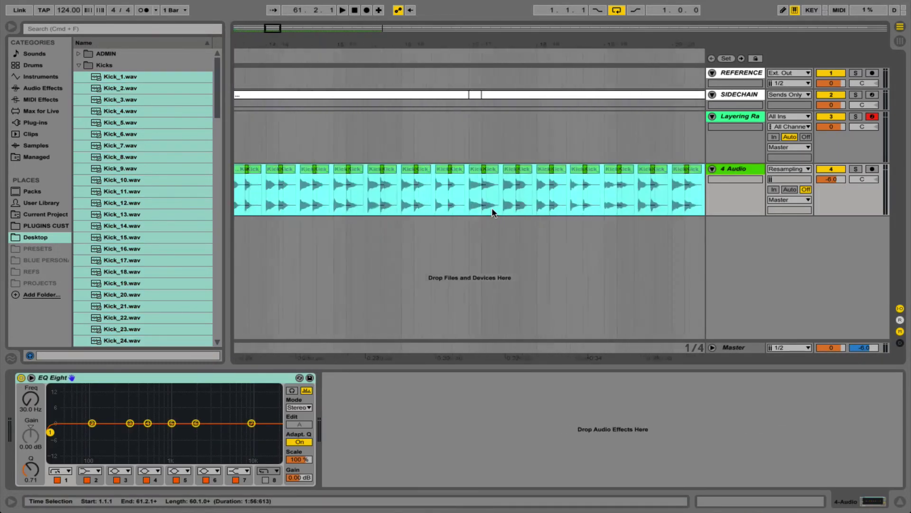
{"action": "scroll", "coordinate": [492, 209], "scroll_direction": "right", "scroll_amount": 20}
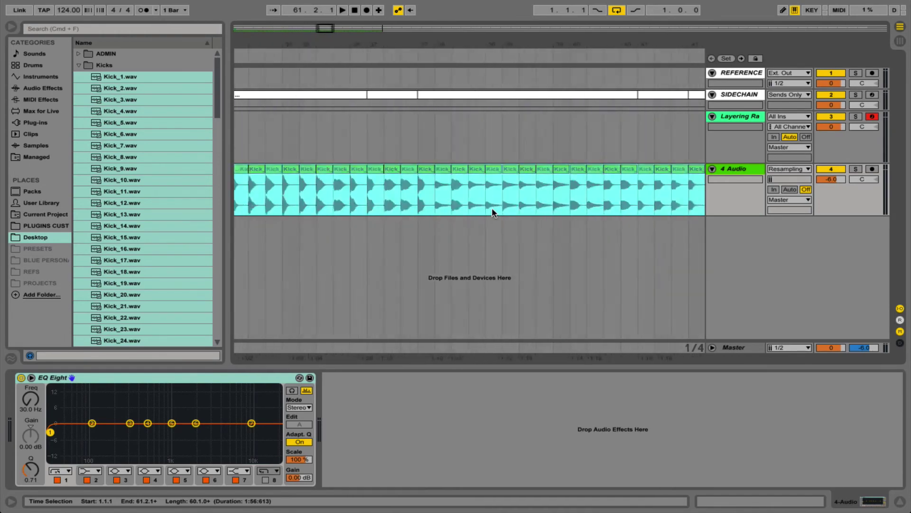
{"action": "scroll", "coordinate": [492, 210], "scroll_direction": "left", "scroll_amount": 4}
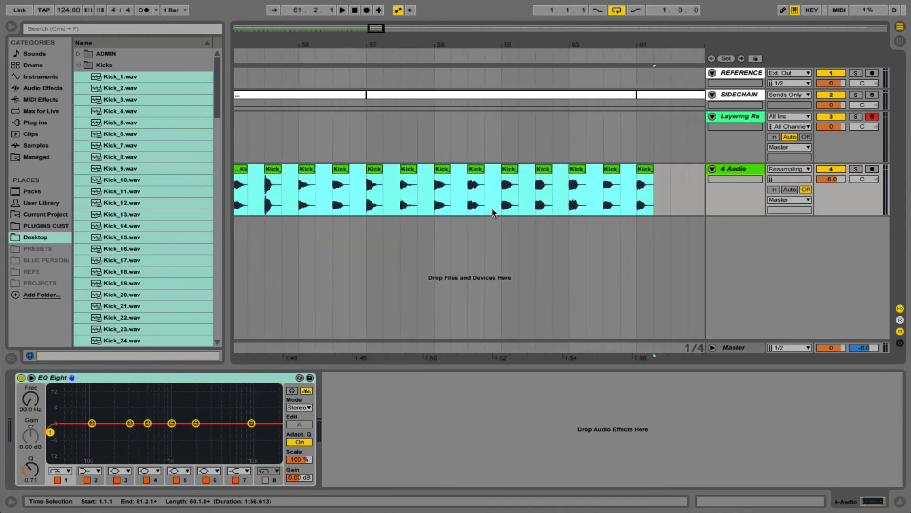
{"action": "left_click", "coordinate": [572, 246]}
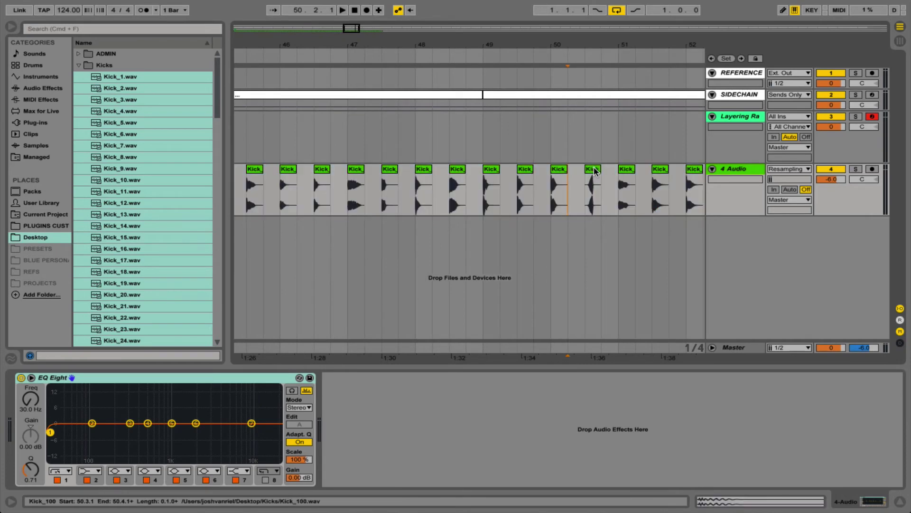
{"action": "left_click", "coordinate": [593, 173]}
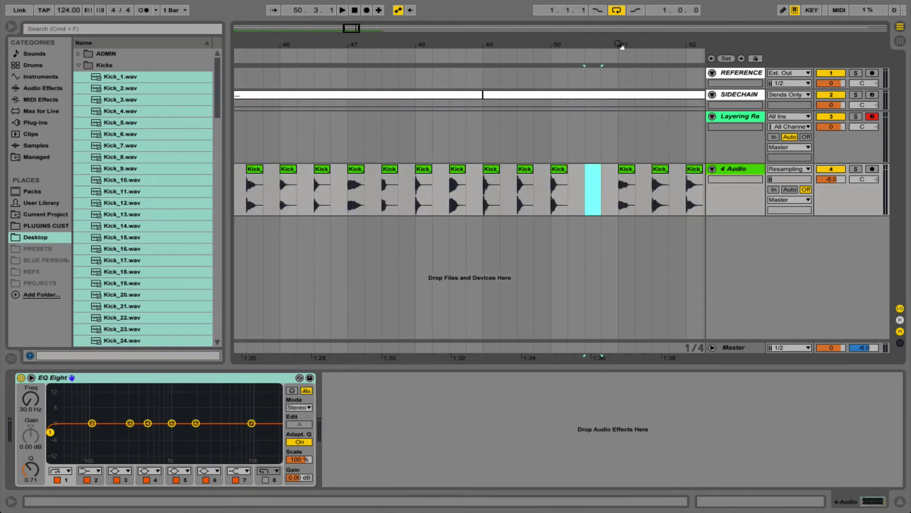
- Move all kick clips from bar 51 onward back to 50.3.1 to close the gap
{"action": "left_click_drag", "start_coordinate": [620, 44], "coordinate": [443, 15]}
{"action": "key", "text": "plus"}
{"action": "key", "text": "plus"}
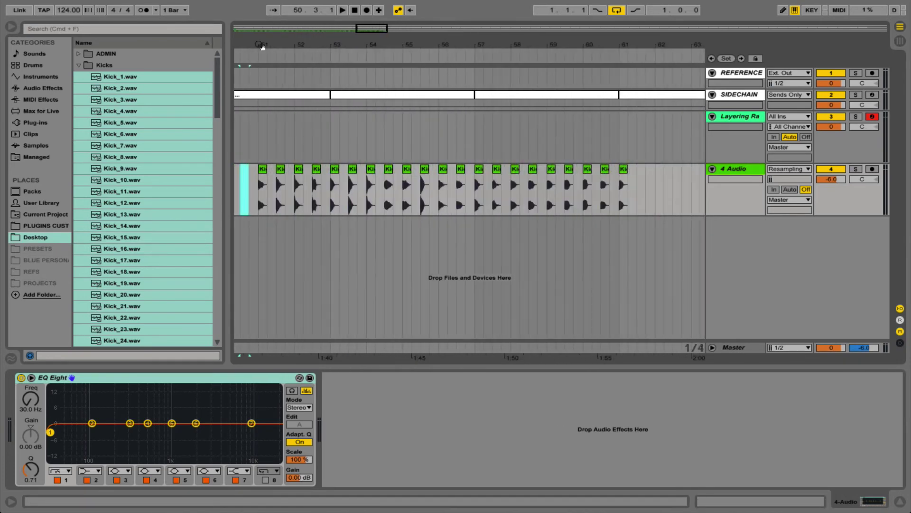
{"action": "left_click", "coordinate": [259, 195]}
{"action": "left_click_drag", "start_coordinate": [259, 195], "coordinate": [629, 208]}
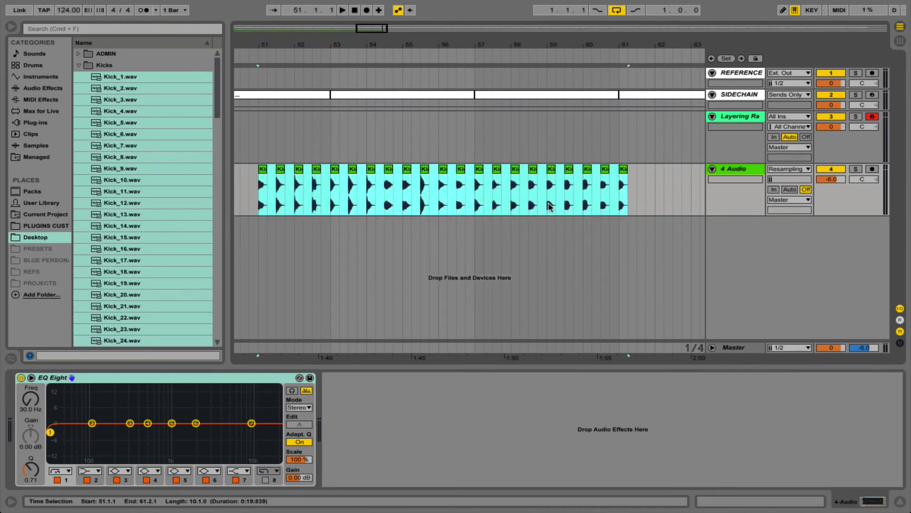
{"action": "scroll", "coordinate": [549, 205], "scroll_direction": "left", "scroll_amount": 3}
{"action": "left_click", "coordinate": [407, 210], "text": "shift"}
- Check the whole row of kick clips on the 4 Audio track, from its start to its end near bar 61
{"action": "scroll", "coordinate": [394, 208], "scroll_direction": "left", "scroll_amount": 10}
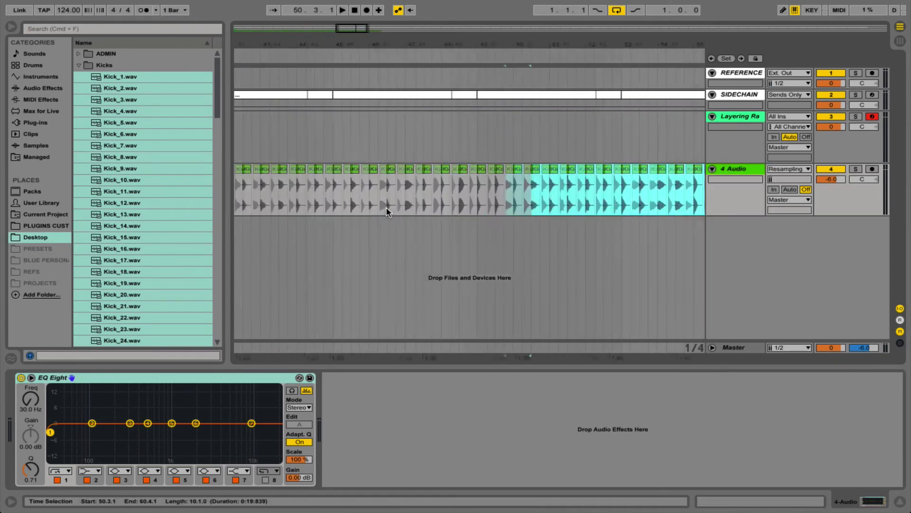
{"action": "scroll", "coordinate": [386, 209], "scroll_direction": "left", "scroll_amount": 5}
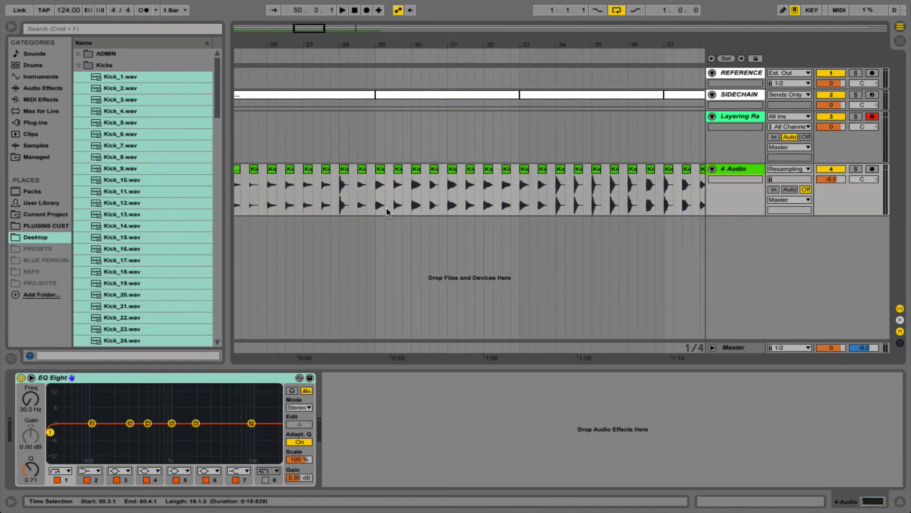
{"action": "scroll", "coordinate": [387, 209], "scroll_direction": "left", "scroll_amount": 10}
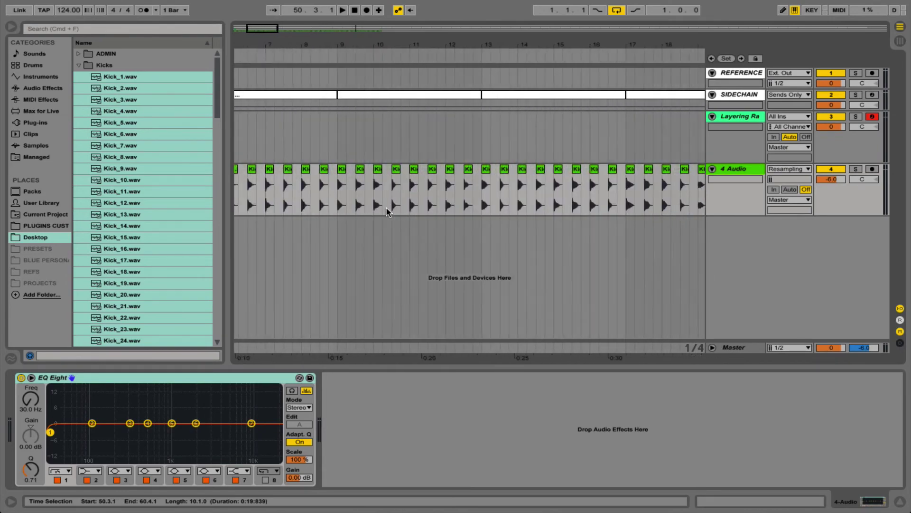
{"action": "scroll", "coordinate": [387, 209], "scroll_direction": "left", "scroll_amount": 4}
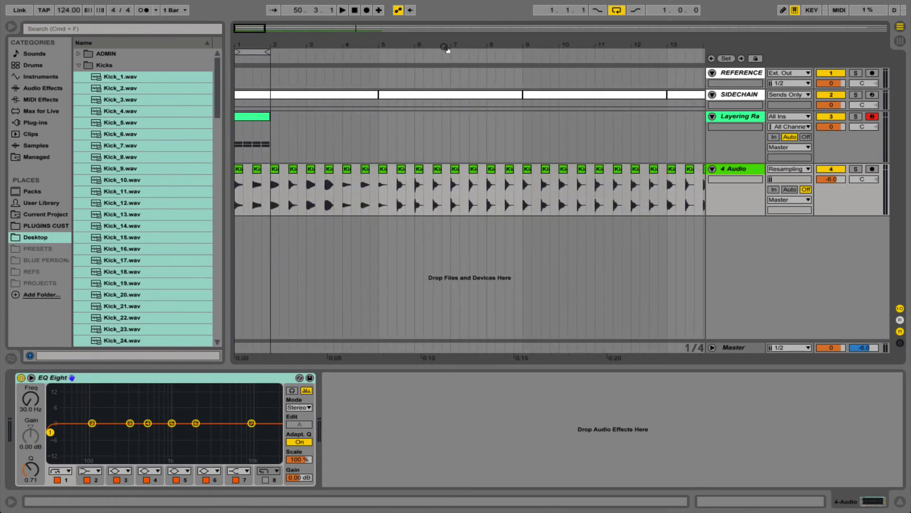
{"action": "mouse_move", "coordinate": [445, 47]}
{"action": "left_mouse_down"}
{"action": "mouse_move", "coordinate": [446, 18]}
{"action": "mouse_move", "coordinate": [379, 16]}
{"action": "mouse_move", "coordinate": [403, 10]}
{"action": "mouse_move", "coordinate": [309, 48]}
{"action": "left_mouse_up"}
{"action": "left_click", "coordinate": [346, 108]}
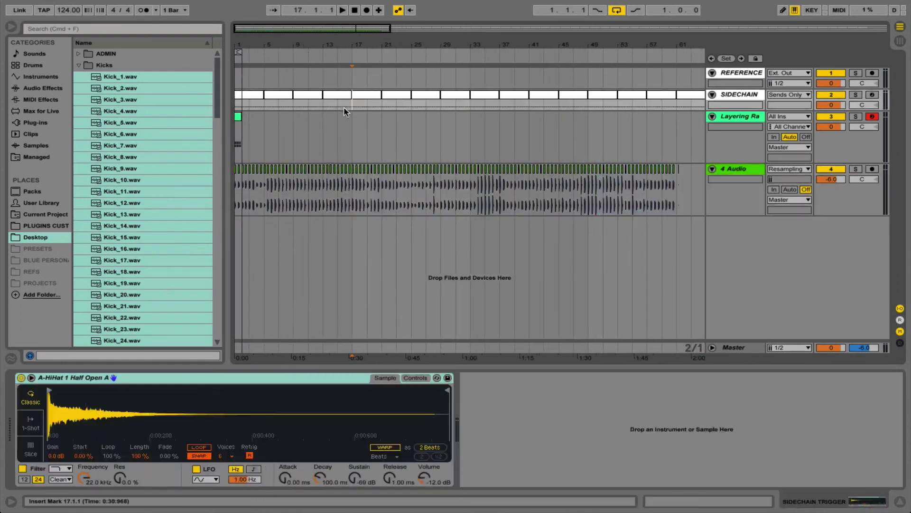
{"action": "left_click_drag", "start_coordinate": [674, 187], "coordinate": [691, 187]}
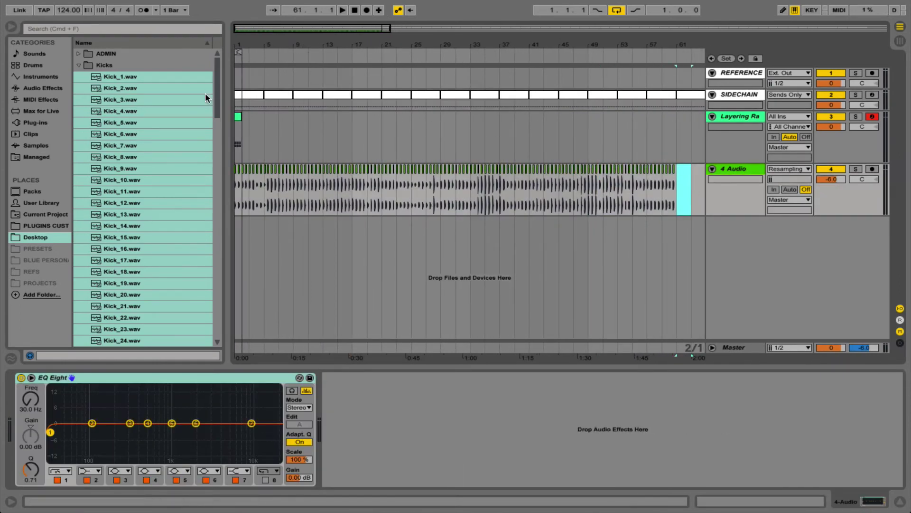
- Set the tempo to 120 BPM and consolidate bars 1 to 61 of the 4 Audio track into one clip
{"action": "left_click", "coordinate": [65, 11]}
{"action": "type", "text": "120"}
{"action": "key", "text": "Return"}
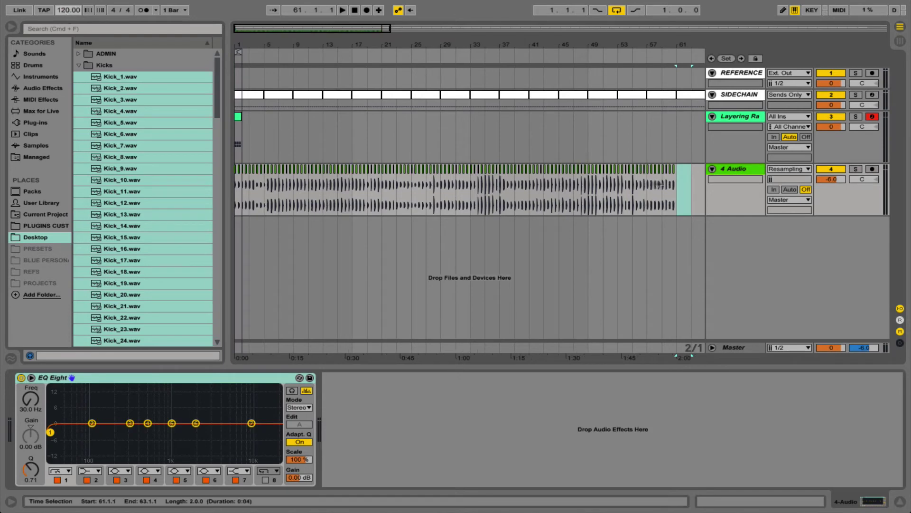
{"action": "left_click_drag", "start_coordinate": [684, 195], "coordinate": [160, 195]}
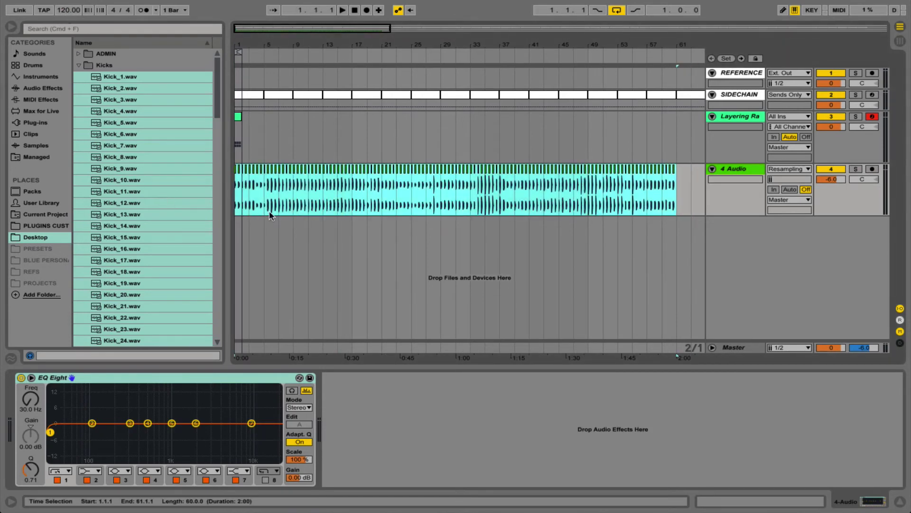
{"action": "key", "text": "super+j"}
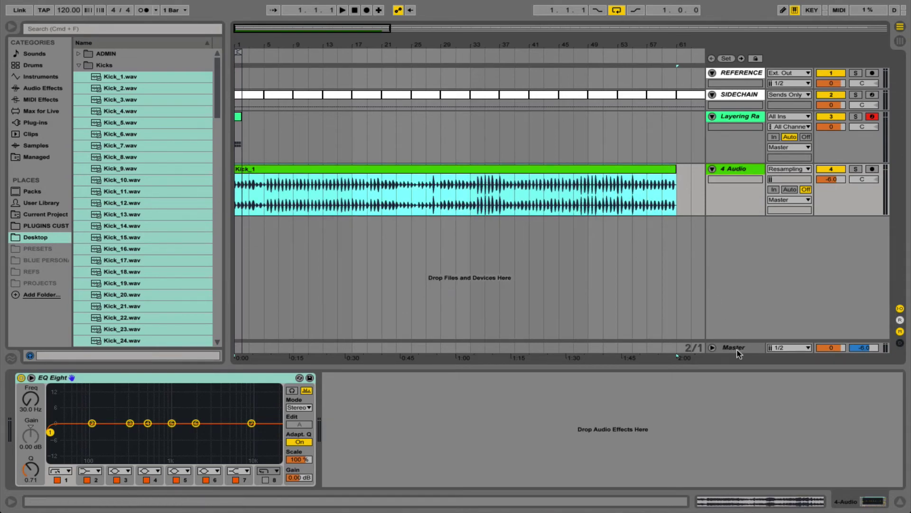
- Load the consolidated kick clip into the empty Sampler on the Layering Rack track's C1 pad
{"action": "left_click", "coordinate": [731, 115]}
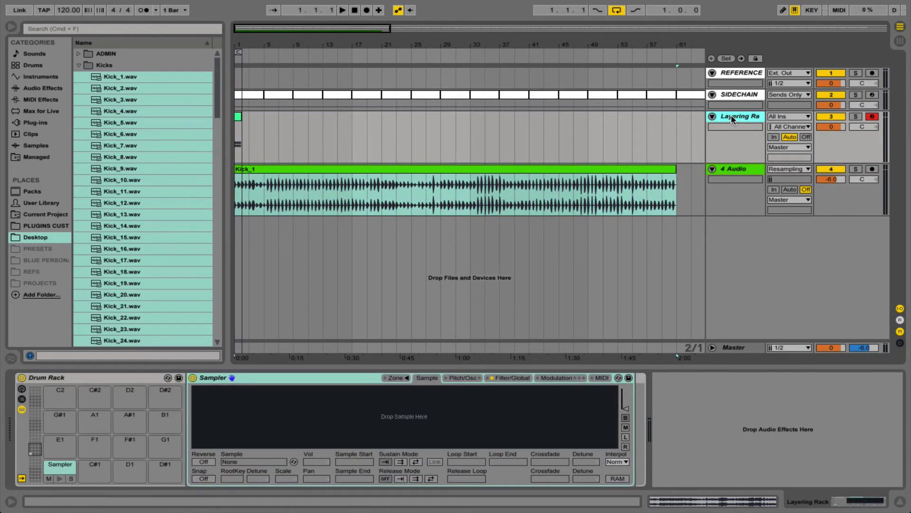
{"action": "left_click", "coordinate": [58, 469]}
{"action": "left_click_drag", "start_coordinate": [260, 169], "coordinate": [269, 422]}
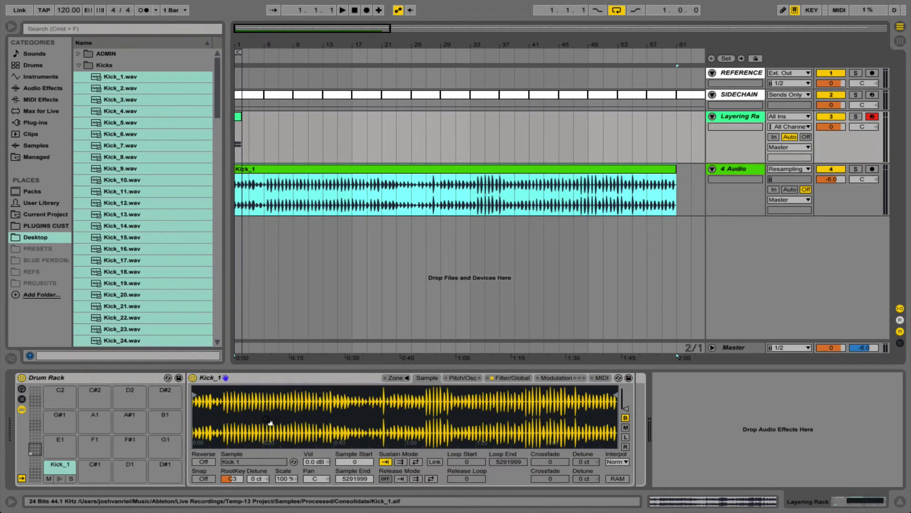
- Show the Sampler's sample positions as time values and set the Sample End to 1 second
{"action": "right_click", "coordinate": [359, 467]}
{"action": "left_click", "coordinate": [373, 481]}
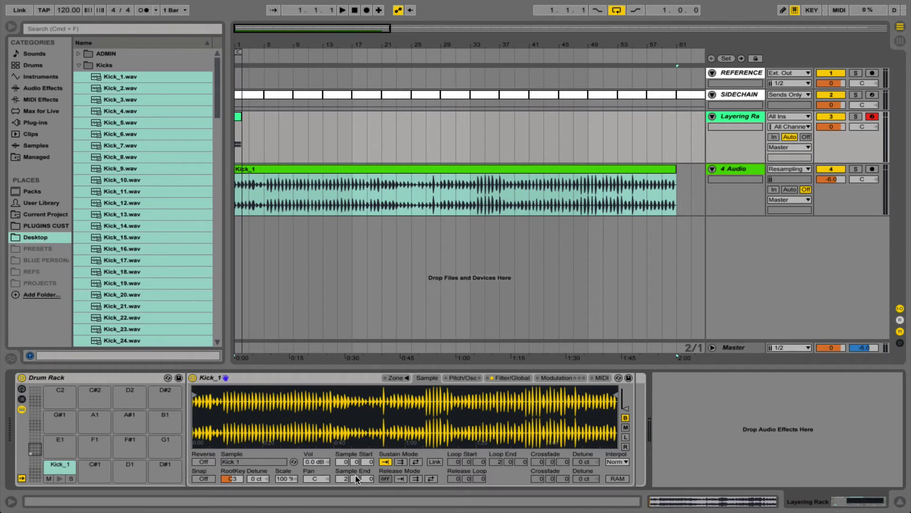
{"action": "left_click_drag", "start_coordinate": [356, 482], "coordinate": [357, 478]}
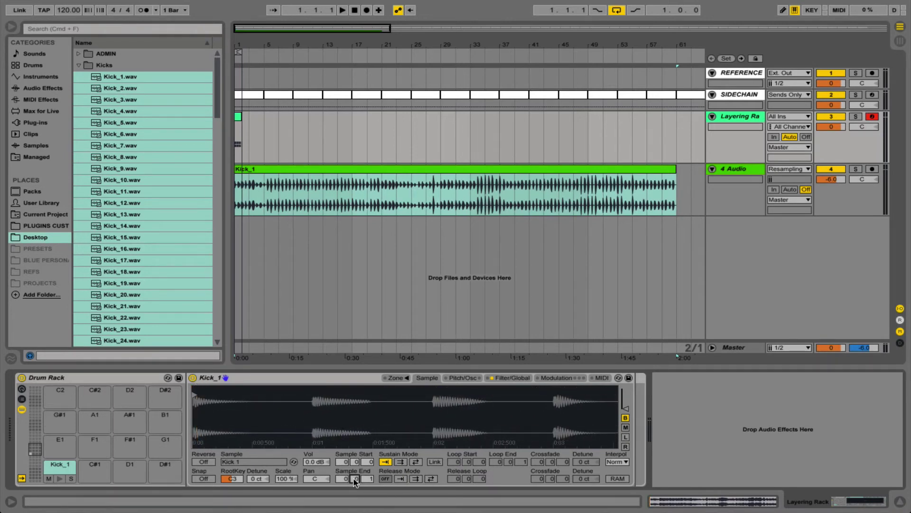
{"action": "left_click_drag", "start_coordinate": [354, 481], "coordinate": [355, 481]}
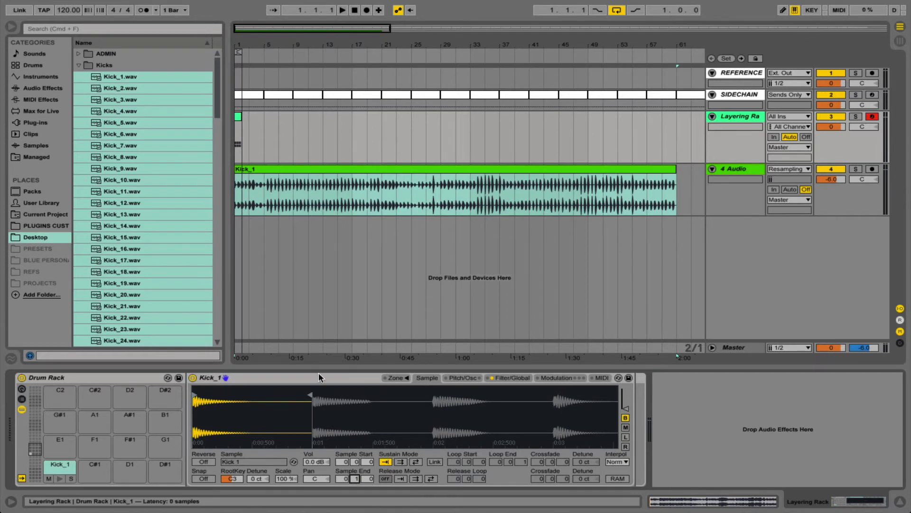
- Duplicate the Kick_1 layer in the Sampler's zone list and set the copy's sample start to 1 second and end to 2 seconds
{"action": "left_click", "coordinate": [395, 378]}
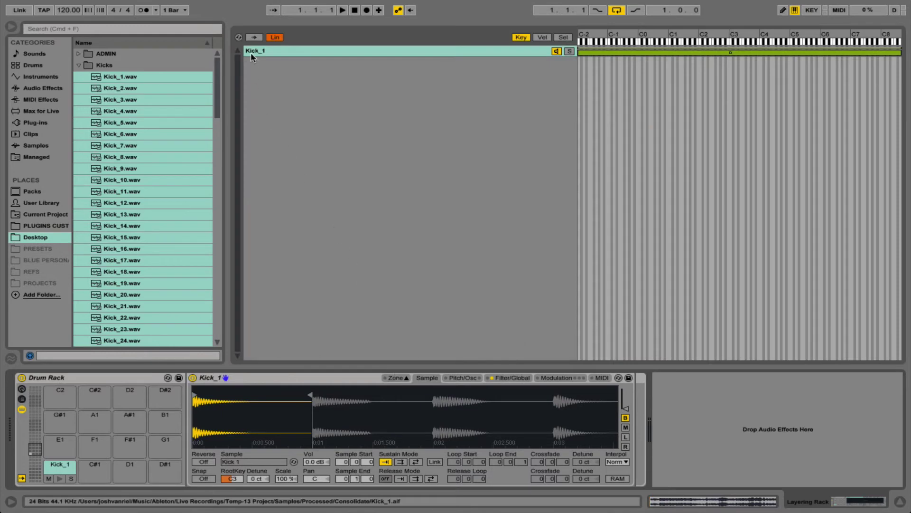
{"action": "key", "text": "super+d"}
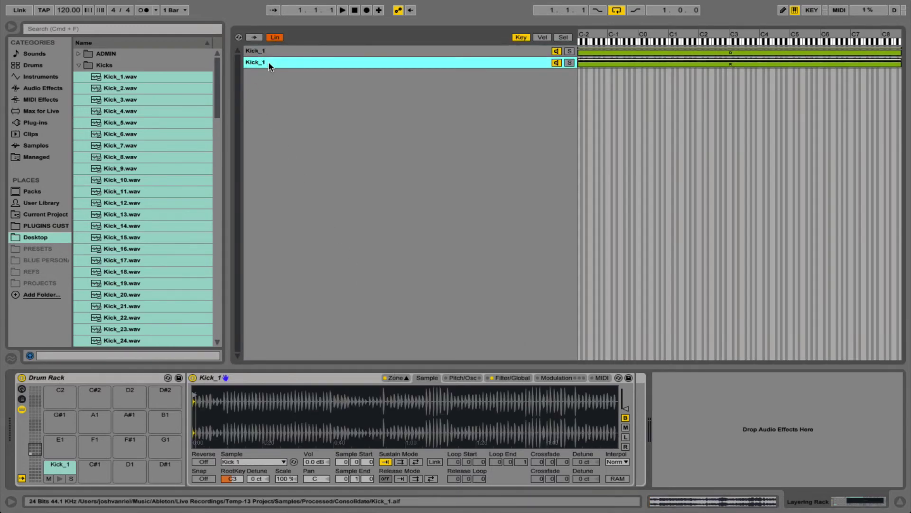
{"action": "left_click", "coordinate": [354, 462]}
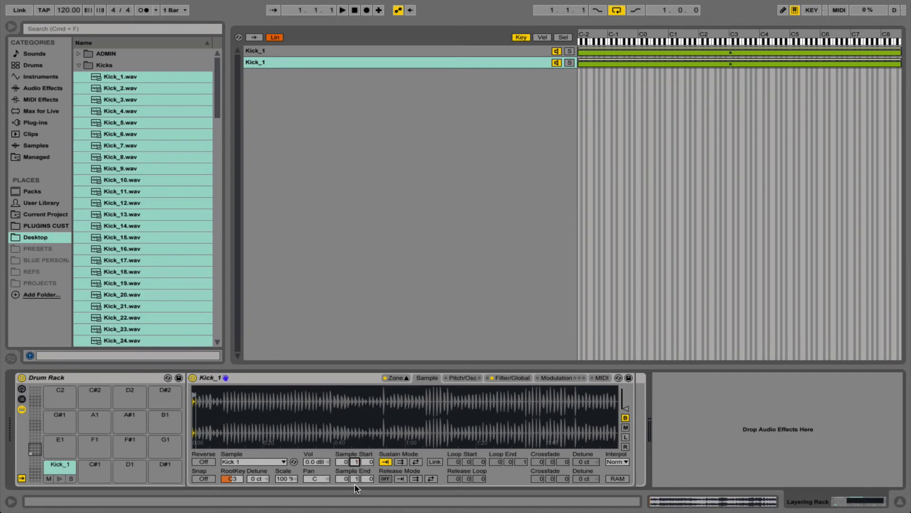
{"action": "left_click", "coordinate": [357, 478]}
{"action": "left_click", "coordinate": [355, 462]}
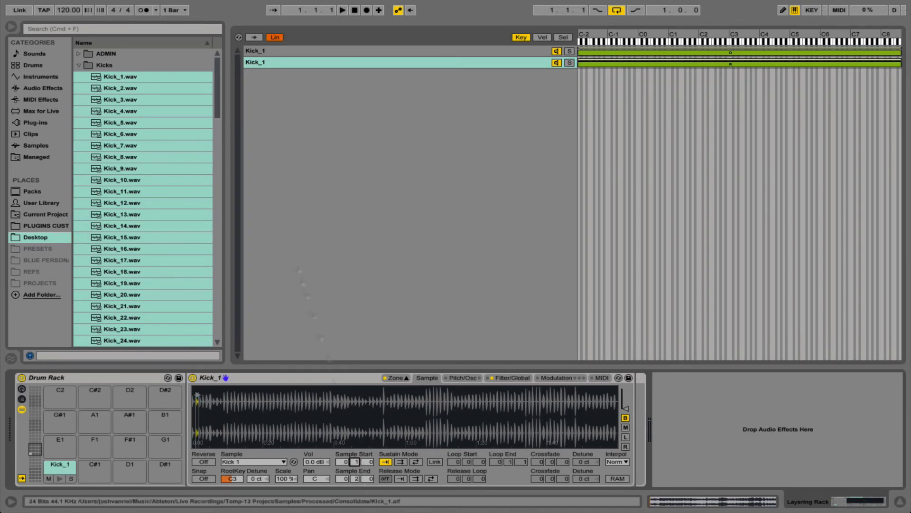
- Keep duplicating the Kick_1 layer, offsetting each copy's sample start and end by one second, until 120 layers reach the 2-minute mark
{"action": "key", "text": "super+d"}
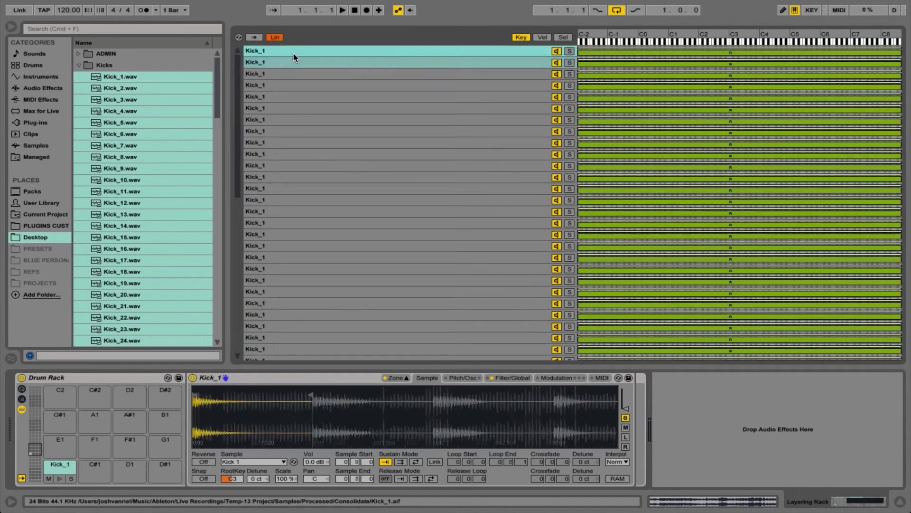
{"action": "left_click", "coordinate": [277, 179]}
{"action": "left_click", "coordinate": [264, 211]}
{"action": "scroll", "coordinate": [263, 199], "scroll_direction": "down", "scroll_amount": 5}
{"action": "left_click", "coordinate": [264, 131]}
{"action": "left_click_drag", "start_coordinate": [354, 479], "coordinate": [354, 451]}
{"action": "left_click", "coordinate": [263, 222]}
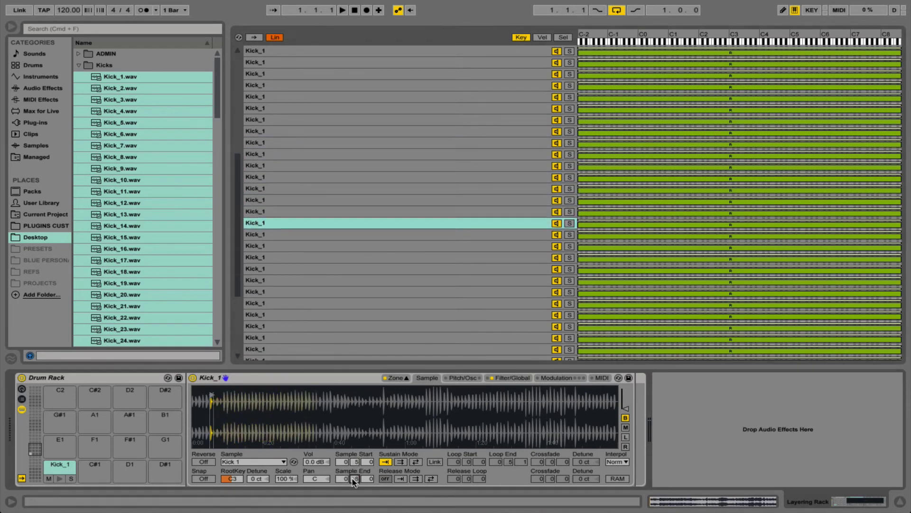
{"action": "scroll", "coordinate": [263, 199], "scroll_direction": "down", "scroll_amount": 4}
{"action": "left_click", "coordinate": [264, 182]}
{"action": "left_click", "coordinate": [263, 217]}
{"action": "left_click", "coordinate": [265, 250]}
{"action": "left_click", "coordinate": [266, 297]}
{"action": "left_click", "coordinate": [267, 343]}
{"action": "left_click", "coordinate": [270, 354]}
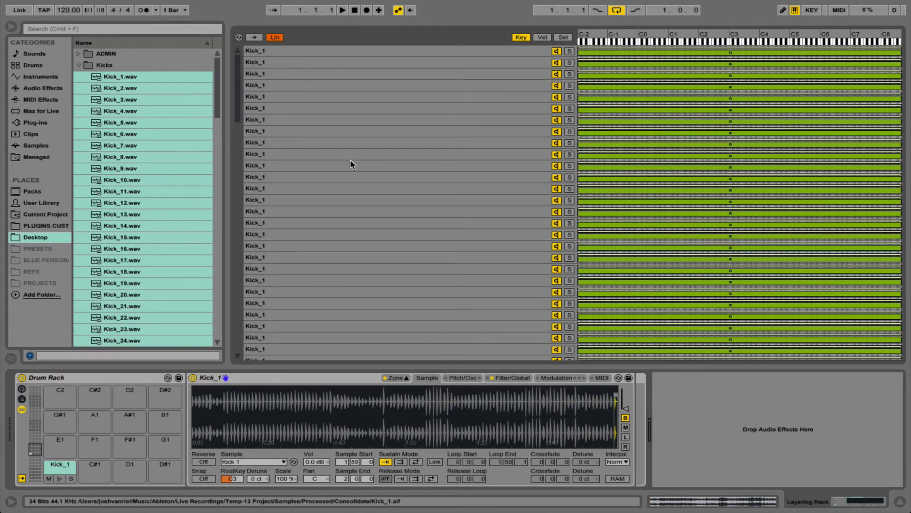
- Shorten the sample select ranges of all Kick_1 layers to end just before 120 and distribute the ranges equally
{"action": "left_click", "coordinate": [564, 37]}
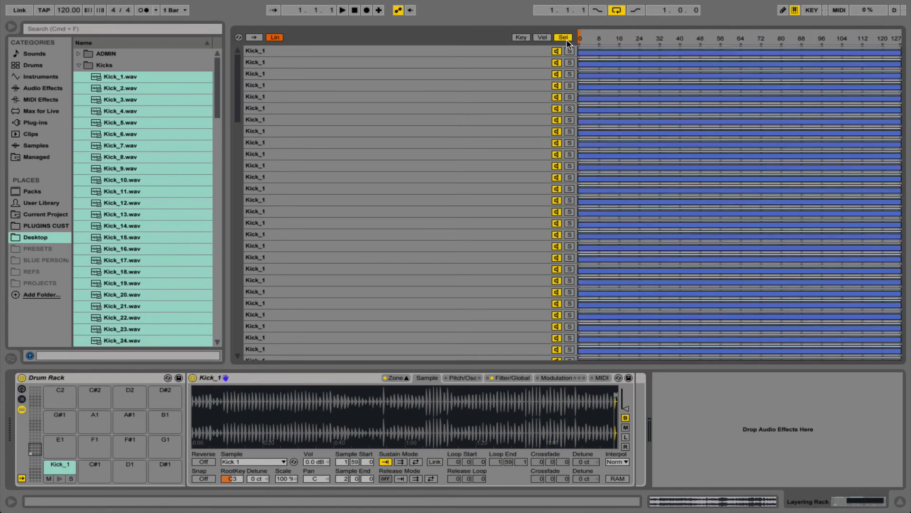
{"action": "left_click", "coordinate": [394, 190]}
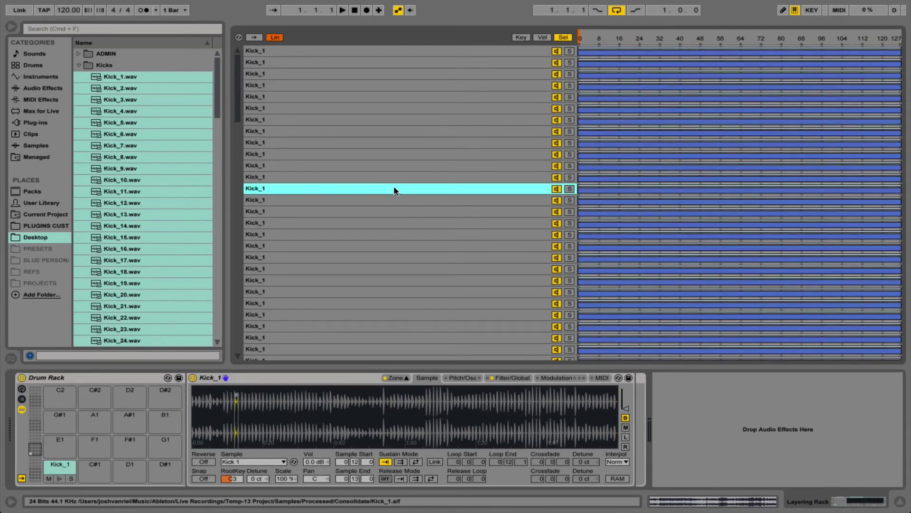
{"action": "key", "text": "super+a"}
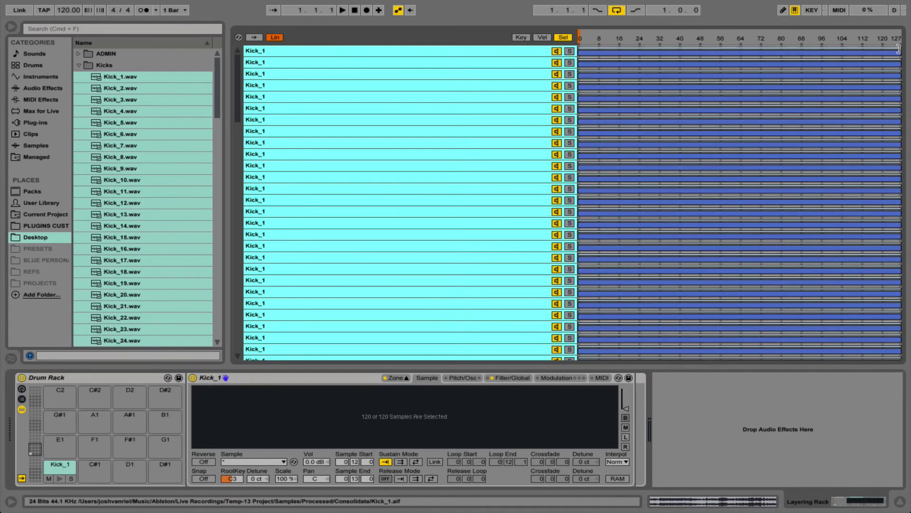
{"action": "left_click_drag", "start_coordinate": [901, 51], "coordinate": [879, 52]}
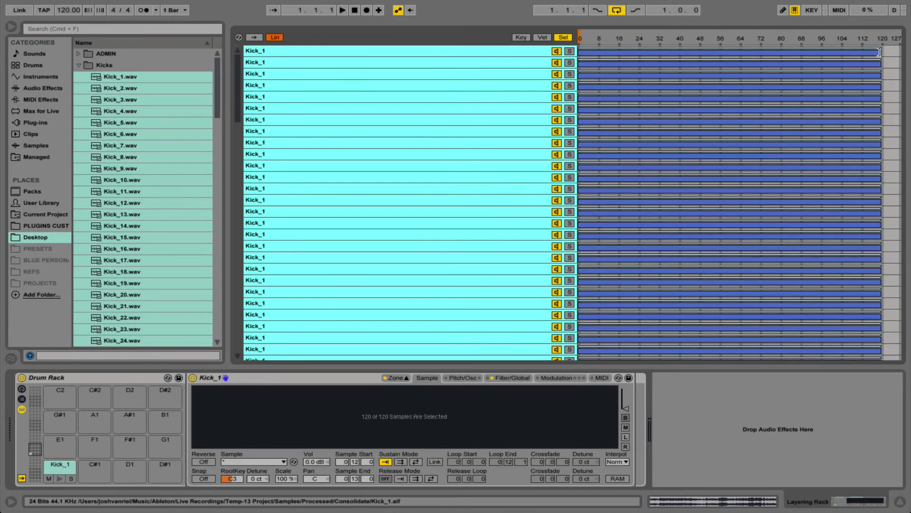
{"action": "right_click", "coordinate": [343, 215]}
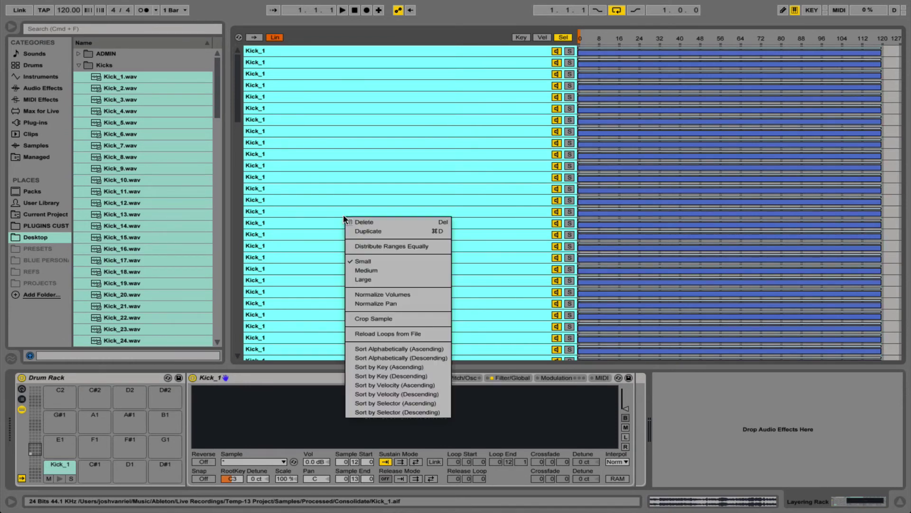
{"action": "left_click", "coordinate": [376, 246]}
{"action": "left_click", "coordinate": [410, 187]}
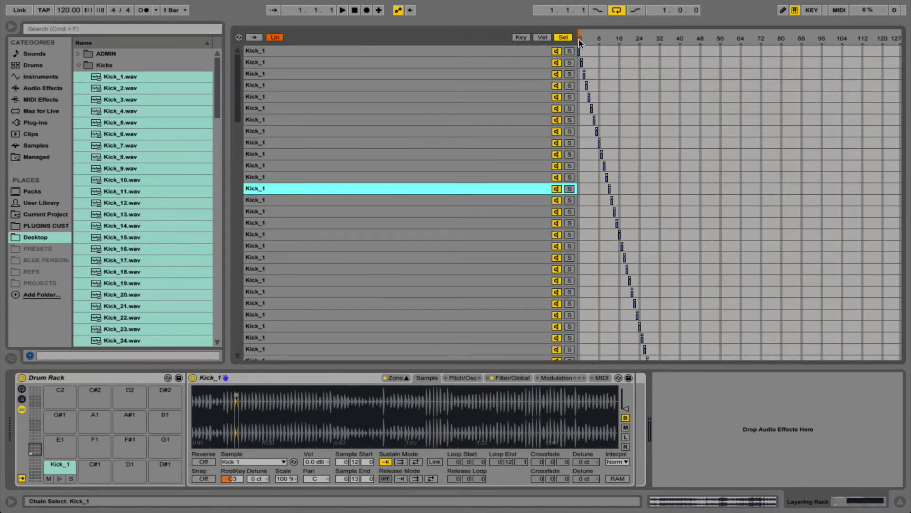
- Group the Sampler into an Instrument Rack and map its Sample Selector to Macro 8
{"action": "left_click", "coordinate": [325, 381]}
{"action": "key", "text": "super+g"}
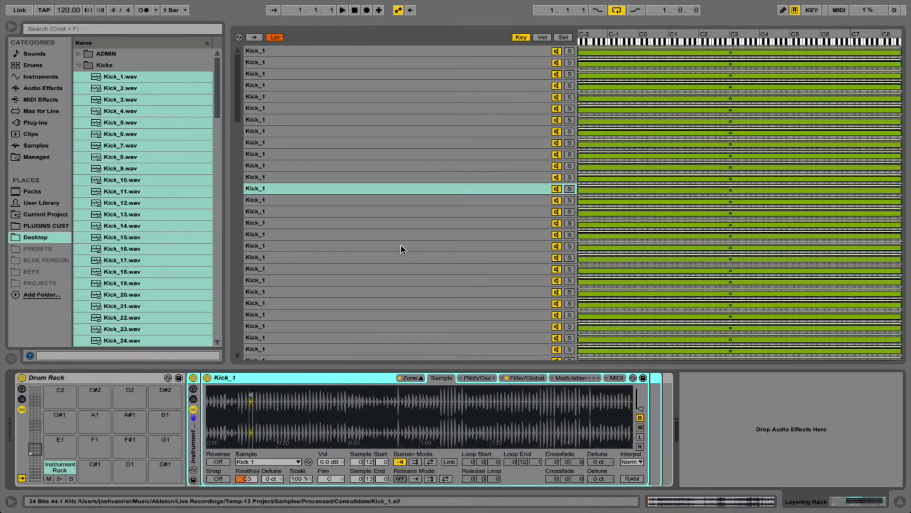
{"action": "left_click", "coordinate": [194, 389]}
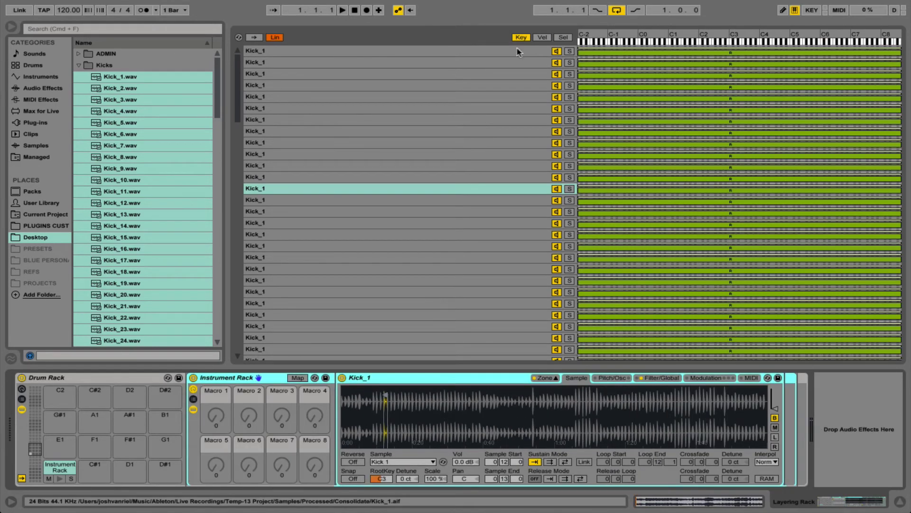
{"action": "left_click", "coordinate": [563, 37]}
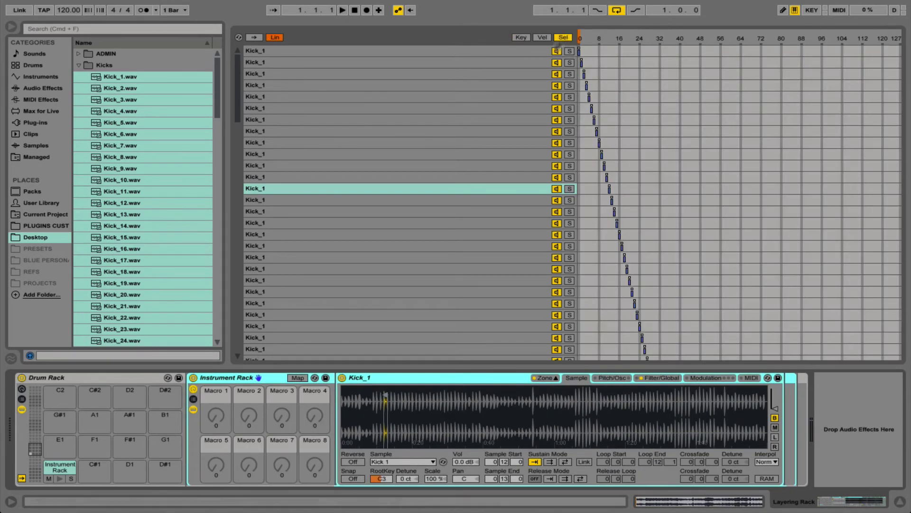
{"action": "right_click", "coordinate": [581, 40]}
{"action": "left_click", "coordinate": [617, 221]}
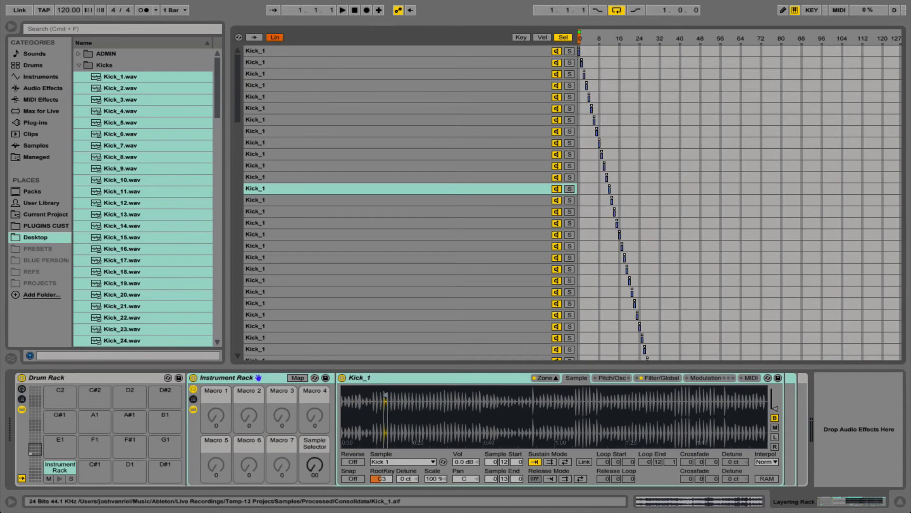
{"action": "mouse_move", "coordinate": [314, 465]}
{"action": "left_mouse_down"}
{"action": "mouse_move", "coordinate": [315, 450]}
{"action": "mouse_move", "coordinate": [314, 469]}
{"action": "left_mouse_up"}
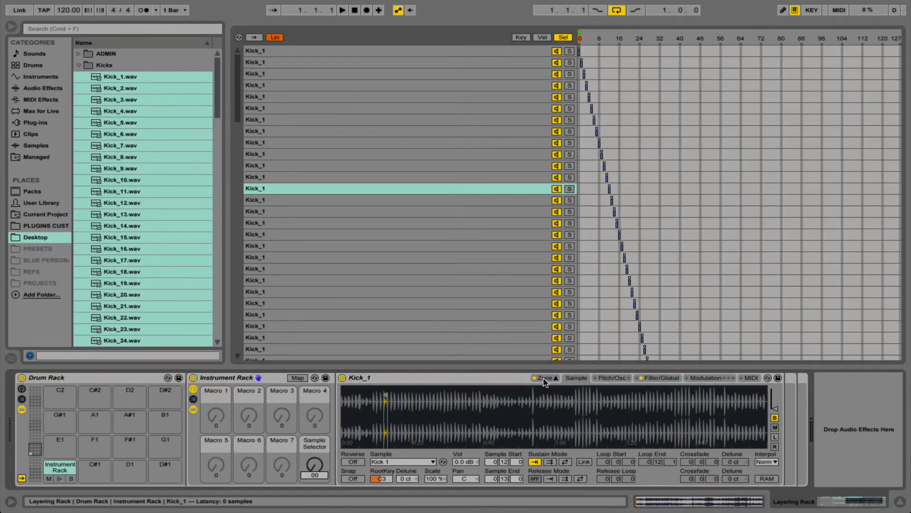
- Check the sample regions of several Kick_1 layers in the zone list and close the zone editor
{"action": "left_click", "coordinate": [345, 156]}
{"action": "left_click", "coordinate": [345, 292]}
{"action": "scroll", "coordinate": [344, 356], "scroll_direction": "down", "scroll_amount": 1}
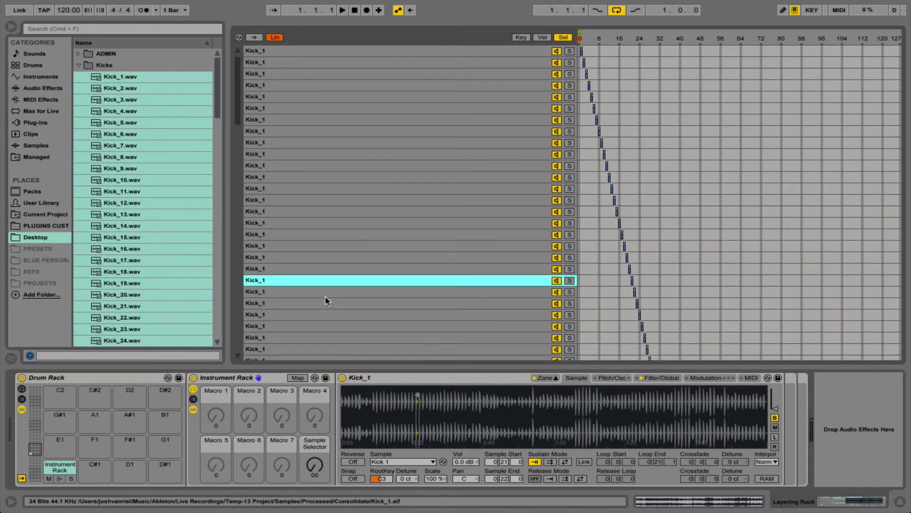
{"action": "left_click", "coordinate": [326, 302]}
{"action": "left_click", "coordinate": [333, 72]}
{"action": "left_click", "coordinate": [326, 177]}
{"action": "left_click", "coordinate": [352, 293]}
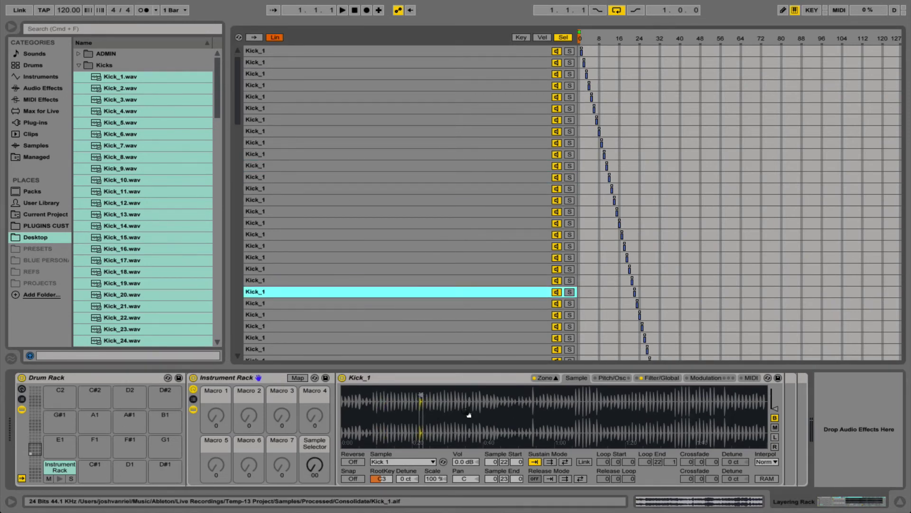
{"action": "left_click", "coordinate": [545, 378]}
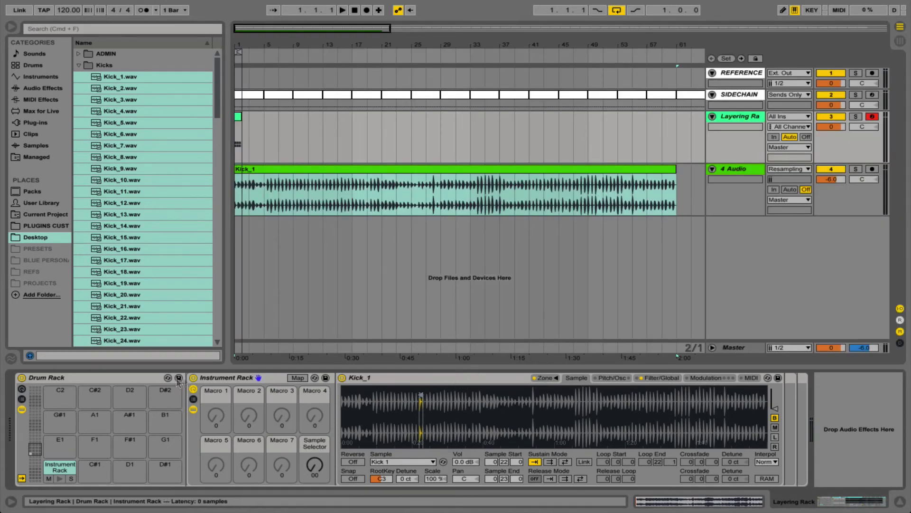
- Rename the Instrument Rack to "Favourite Kicks"
{"action": "left_click", "coordinate": [217, 376]}
{"action": "key", "text": "super+r"}
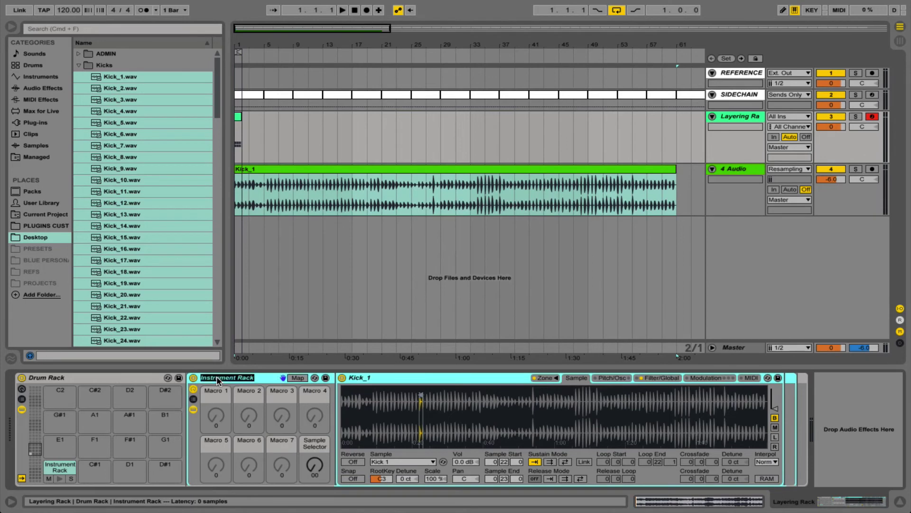
{"action": "type", "text": "K"}
{"action": "type", "text": "avourite"}
{"action": "type", "text": " Kicks"}
{"action": "key", "text": "Return"}
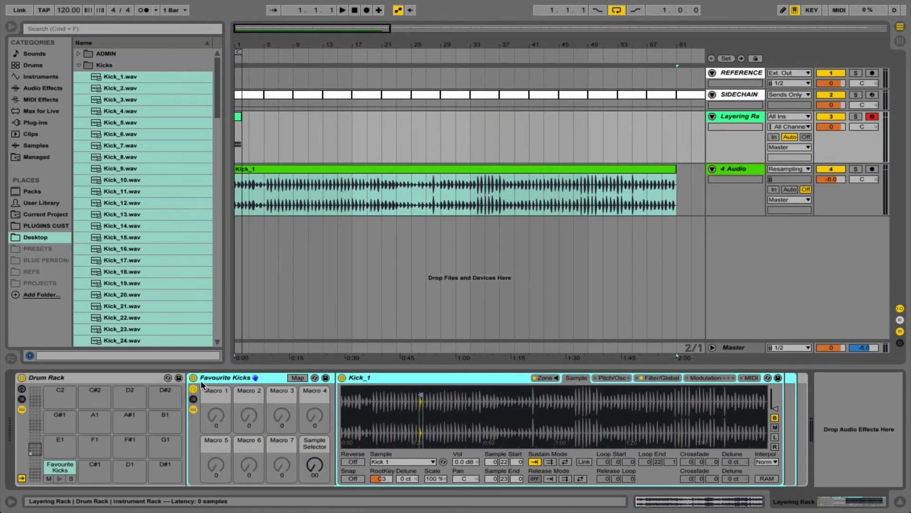
- Rename the Drum Rack to "Favourite Drums Rack" and save it as a preset in the User Library
{"action": "left_click", "coordinate": [104, 383]}
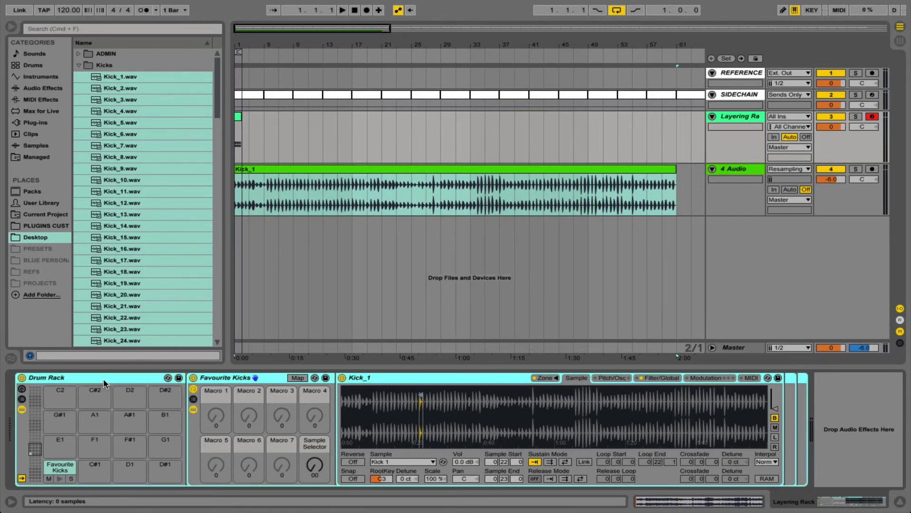
{"action": "key", "text": "super+r"}
{"action": "type", "text": "Favourite Drums Rack"}
{"action": "key", "text": "Return"}
{"action": "left_click", "coordinate": [178, 378]}
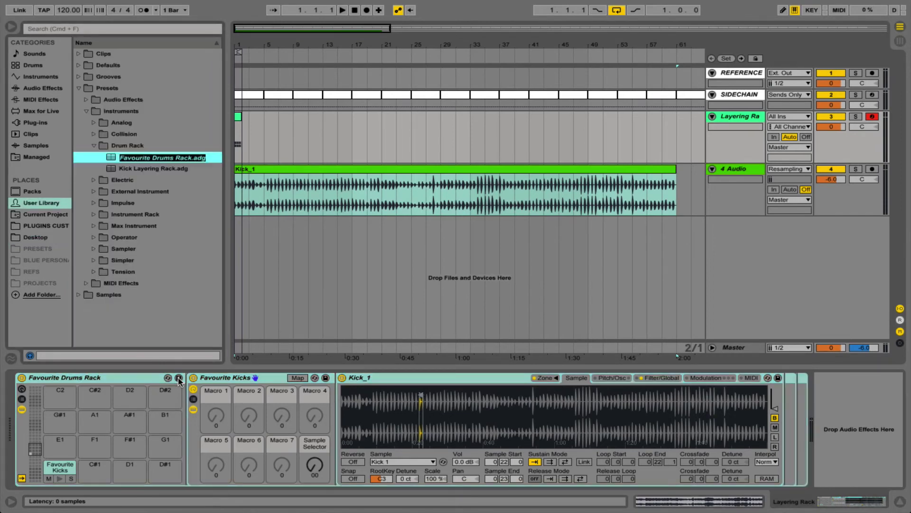
{"action": "key", "text": "Return"}
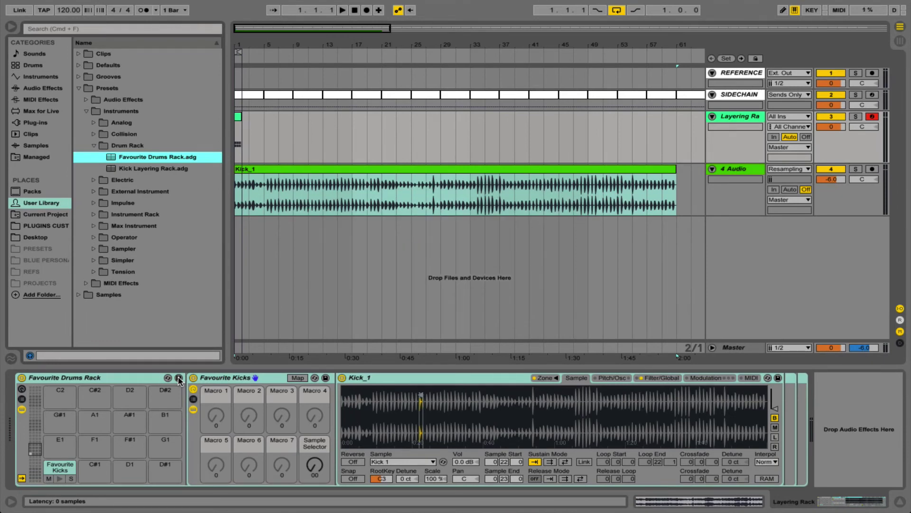
- Copy the Favourite Kicks pad from C1 to pads C#1, D1, E1, F1, F#1, G#1 and A1
{"action": "left_click_drag", "start_coordinate": [60, 469], "coordinate": [94, 469]}
{"action": "left_click_drag", "start_coordinate": [95, 469], "coordinate": [60, 444]}
{"action": "left_click_drag", "start_coordinate": [60, 444], "coordinate": [95, 443]}
{"action": "left_click_drag", "start_coordinate": [95, 444], "coordinate": [128, 444]}
{"action": "left_click_drag", "start_coordinate": [128, 444], "coordinate": [94, 422]}
{"action": "left_click_drag", "start_coordinate": [95, 421], "coordinate": [60, 423]}
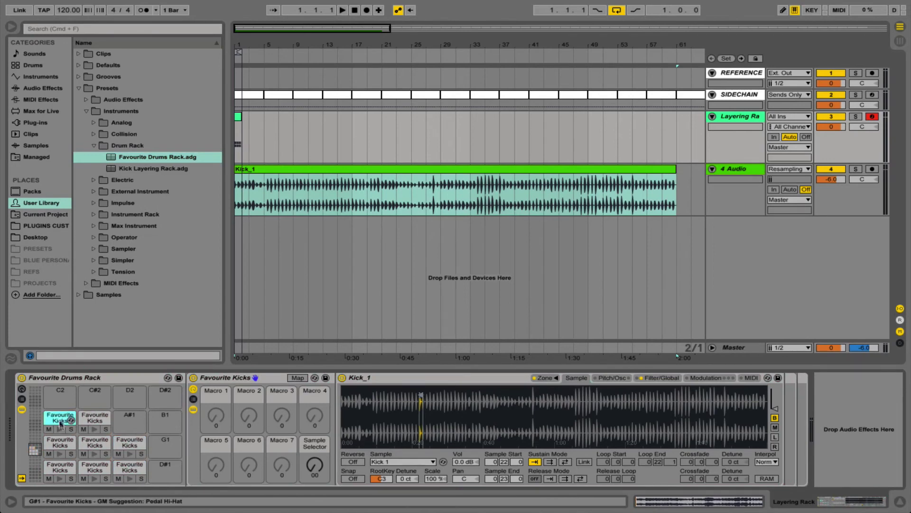
- Rename the G#1 pad to "Hat 1" and the A1 pad to "Hat 2"
{"action": "key", "text": "super+r"}
{"action": "type", "text": "Hat 1"}
{"action": "left_click", "coordinate": [95, 420]}
{"action": "type", "text": "Hat 2"}
- Rename the E1, F1 and F#1 pads to "Clap 1", "Clap 2" and "Clap 3"
{"action": "left_click", "coordinate": [56, 445]}
{"action": "type", "text": "Clap 1"}
{"action": "left_click", "coordinate": [94, 444]}
{"action": "type", "text": "Clap"}
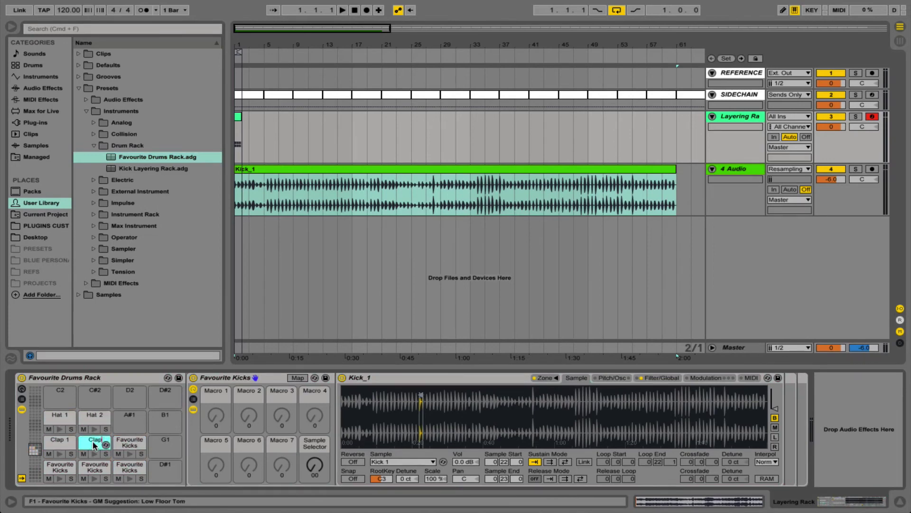
{"action": "type", "text": " 2"}
{"action": "key", "text": "Return"}
{"action": "key", "text": "Right"}
{"action": "key", "text": "super+r"}
{"action": "type", "text": "Clap 3"}
{"action": "key", "text": "Return"}
- Rename the C1, C#1 and D1 pads to "Sub", "Body" and "Transient"
{"action": "key", "text": "Down"}
{"action": "key", "text": "Left"}
{"action": "key", "text": "Left"}
{"action": "key", "text": "super+r"}
{"action": "type", "text": "Sub"}
{"action": "key", "text": "Return"}
{"action": "key", "text": "Right"}
{"action": "key", "text": "super+r"}
{"action": "type", "text": "Body"}
{"action": "key", "text": "Return"}
{"action": "key", "text": "Right"}
{"action": "key", "text": "super+r"}
{"action": "type", "text": "Trans"}
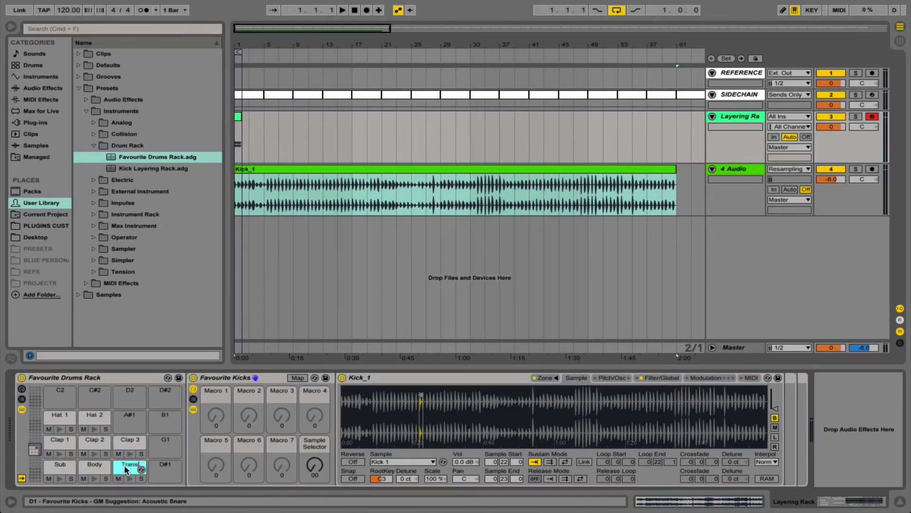
- Open the Layering Rack MIDI clip and add Transient notes on all four beats, matching the length of the Body notes
{"action": "double_click", "coordinate": [240, 136]}
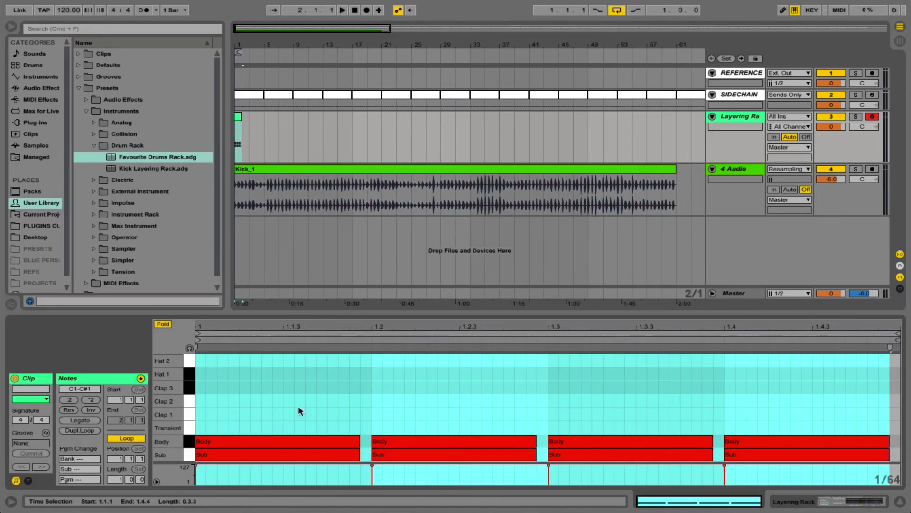
{"action": "double_click", "coordinate": [200, 429]}
{"action": "left_click_drag", "start_coordinate": [206, 428], "coordinate": [422, 387]}
{"action": "key", "text": "super+d"}
{"action": "key", "text": "super+d"}
{"action": "key", "text": "super+d"}
- Add Clap 1, Clap 2 and Clap 3 notes on beats 2 and 4 of the MIDI clip
{"action": "double_click", "coordinate": [376, 403]}
{"action": "left_click_drag", "start_coordinate": [722, 386], "coordinate": [375, 418]}
{"action": "key", "text": "super+d"}
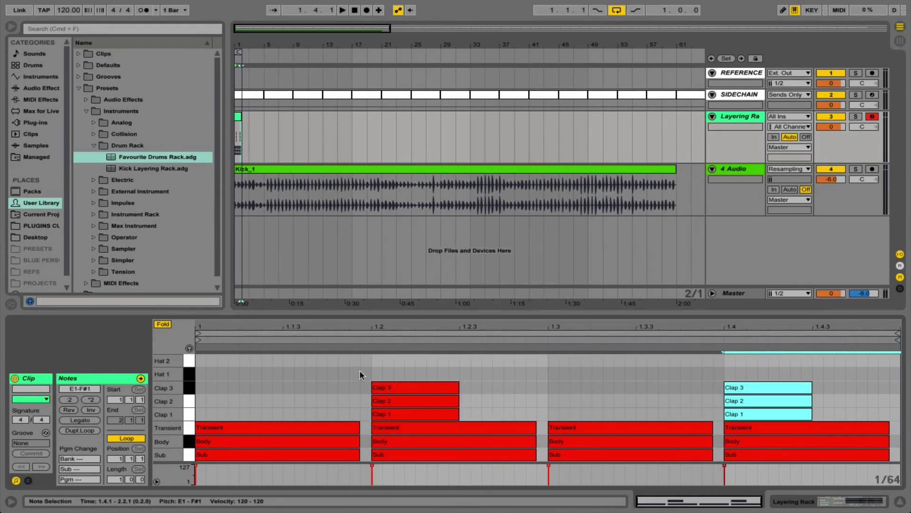
- Add short Hat 1 and Hat 2 notes on the offbeats at 1.1.3, 1.2.3, 1.3.3 and 1.4.3
{"action": "double_click", "coordinate": [287, 360]}
{"action": "left_click_drag", "start_coordinate": [293, 361], "coordinate": [236, 352]}
{"action": "left_click_drag", "start_coordinate": [295, 361], "coordinate": [295, 374], "text": "alt"}
{"action": "left_click_drag", "start_coordinate": [371, 358], "coordinate": [135, 404]}
{"action": "key", "text": "super+d"}
{"action": "key", "text": "super+d"}
{"action": "key", "text": "super+d"}
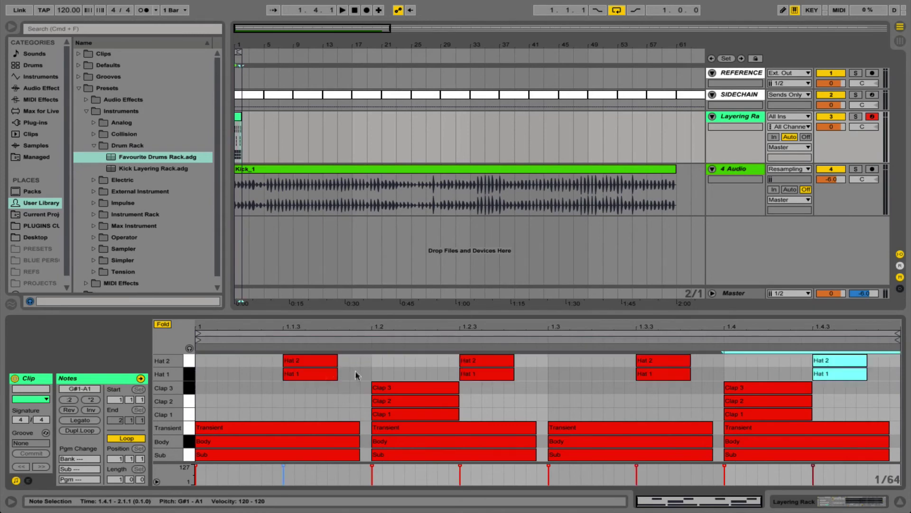
{"action": "left_click", "coordinate": [355, 371]}
{"action": "left_click", "coordinate": [163, 324]}
{"action": "left_click", "coordinate": [166, 325]}
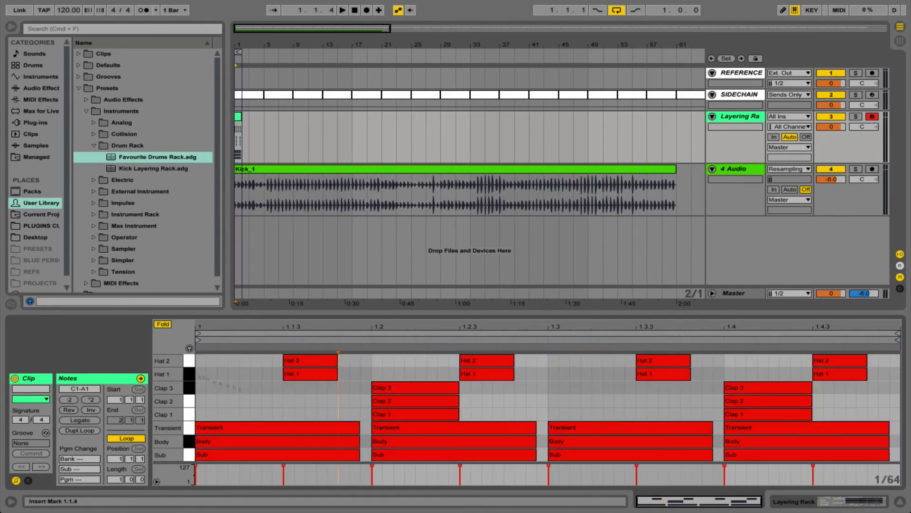
{"action": "left_click_drag", "start_coordinate": [250, 365], "coordinate": [833, 354]}
{"action": "left_click_drag", "start_coordinate": [832, 363], "coordinate": [832, 361], "text": "super"}
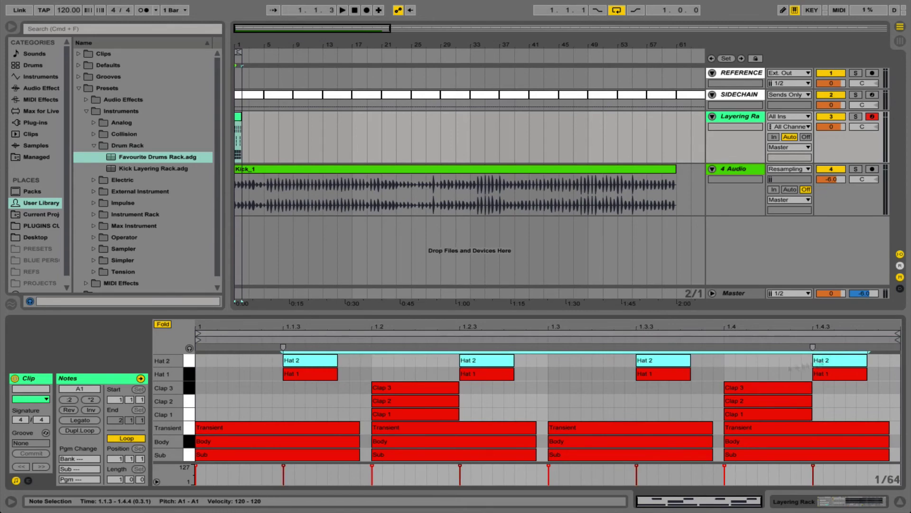
{"action": "left_click", "coordinate": [634, 362]}
{"action": "left_click", "coordinate": [681, 400]}
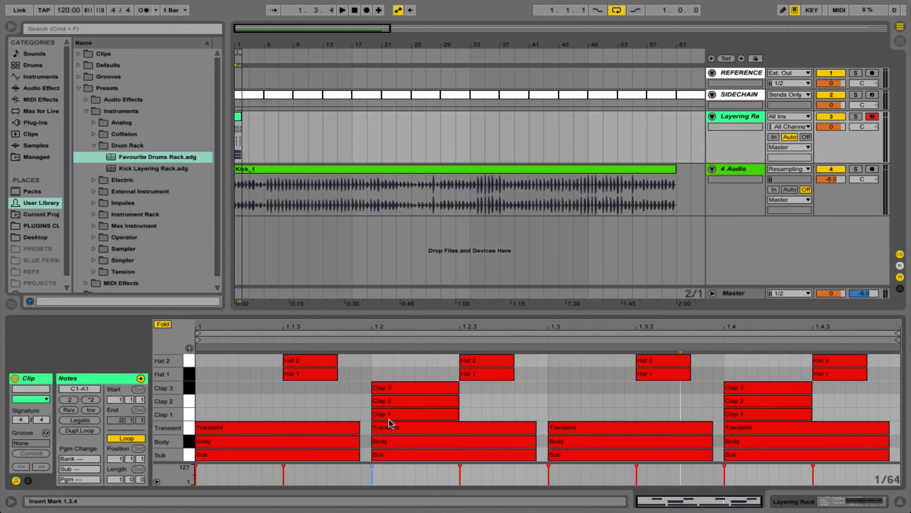
{"action": "key", "text": "shift+Tab"}
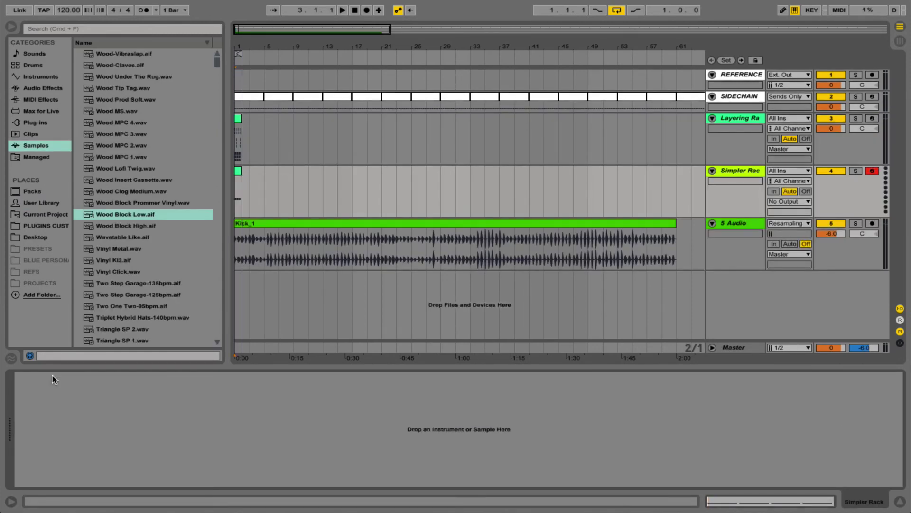
- Add a Drum Rack to the Simpler Rack track and load an empty Simpler onto its C1 pad
{"action": "left_click", "coordinate": [735, 174]}
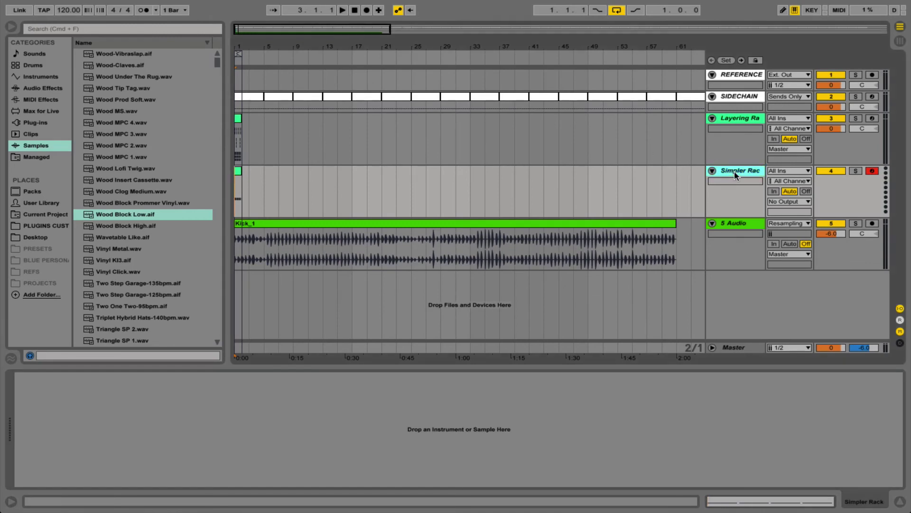
{"action": "left_click", "coordinate": [36, 76]}
{"action": "left_click_drag", "start_coordinate": [122, 75], "coordinate": [316, 188]}
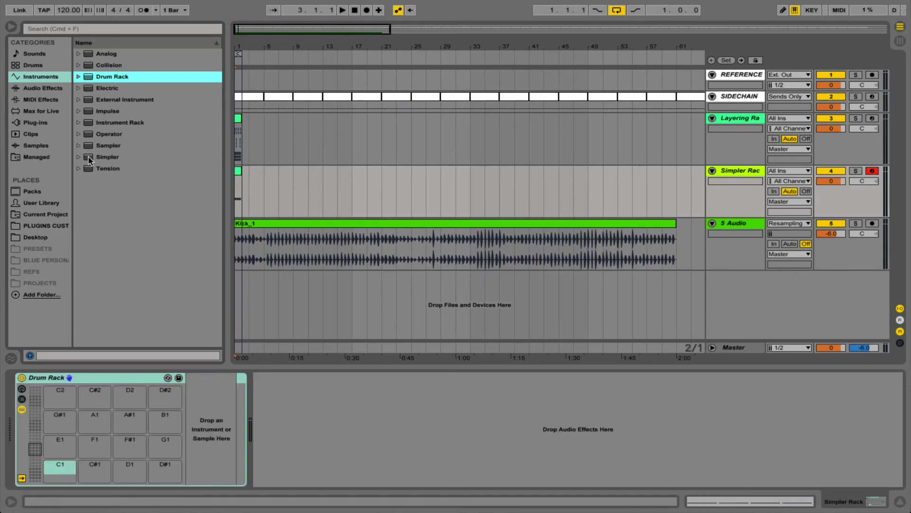
{"action": "left_click_drag", "start_coordinate": [110, 157], "coordinate": [59, 463]}
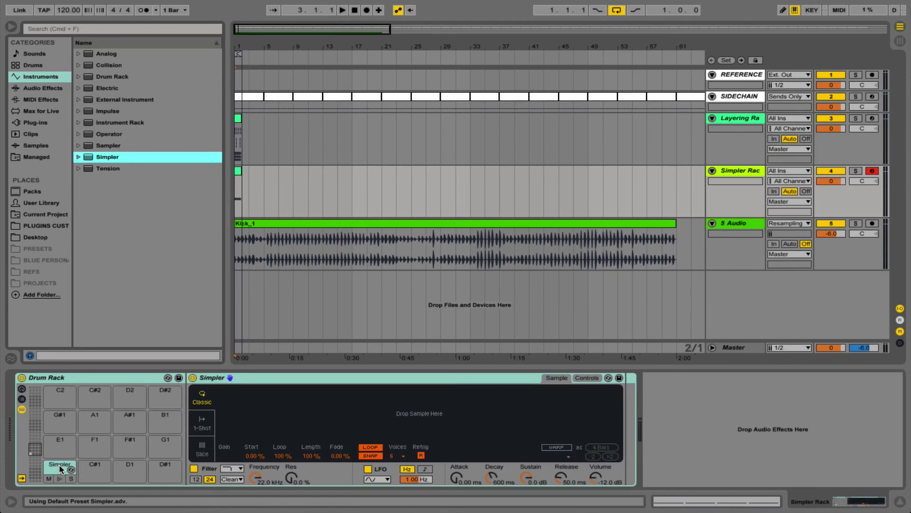
- Group the Simpler into an Instrument Rack and show the rack's chain list and macro controls
{"action": "left_click", "coordinate": [322, 382]}
{"action": "key", "text": "super+g"}
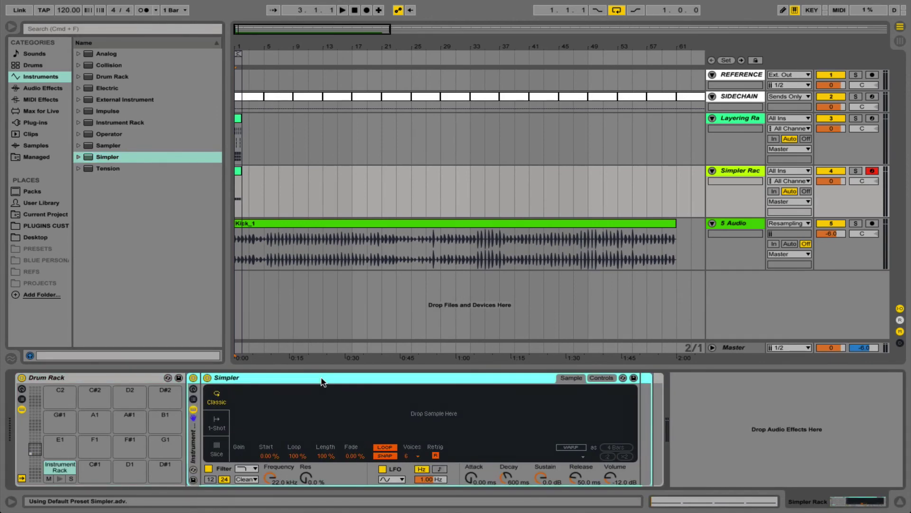
{"action": "left_click", "coordinate": [194, 398]}
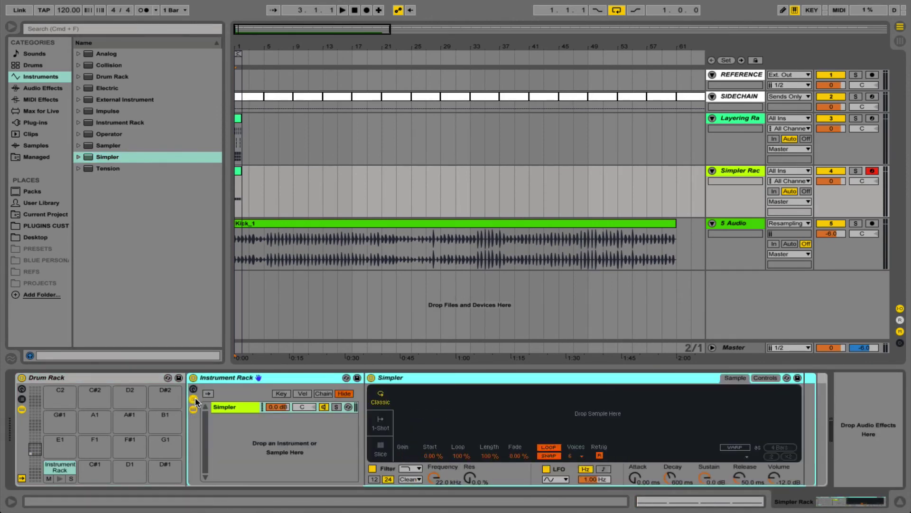
{"action": "left_click", "coordinate": [194, 389]}
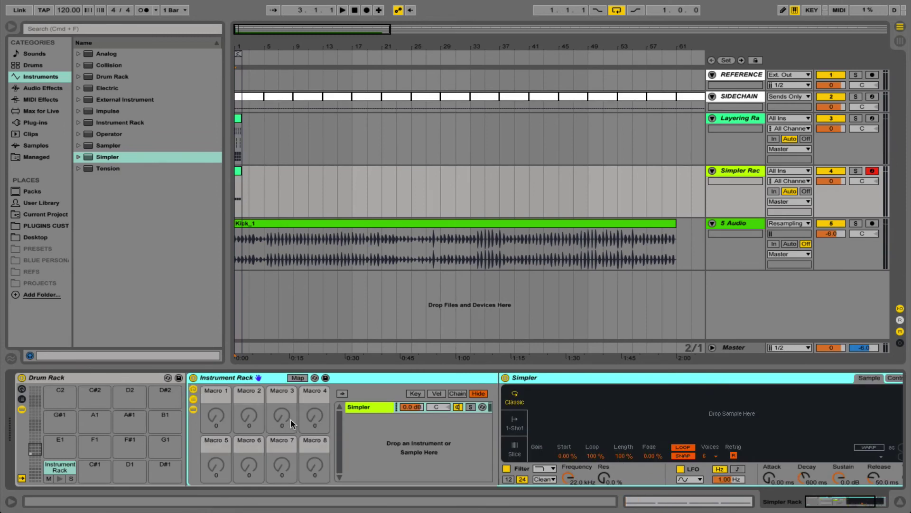
- Map the Simpler chain's volume to Macro 1 and rename the macro "Gain"
{"action": "scroll", "coordinate": [290, 418], "scroll_direction": "right", "scroll_amount": 3}
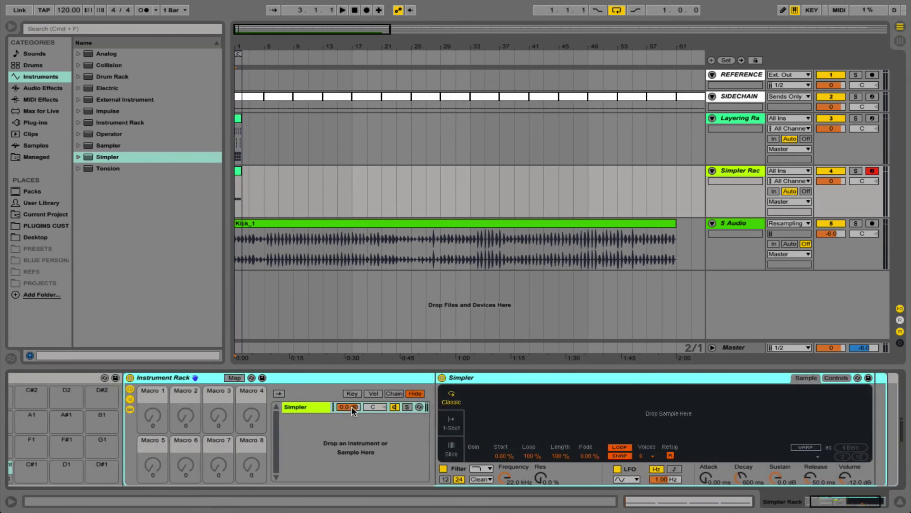
{"action": "right_click", "coordinate": [354, 411]}
{"action": "left_click", "coordinate": [380, 340]}
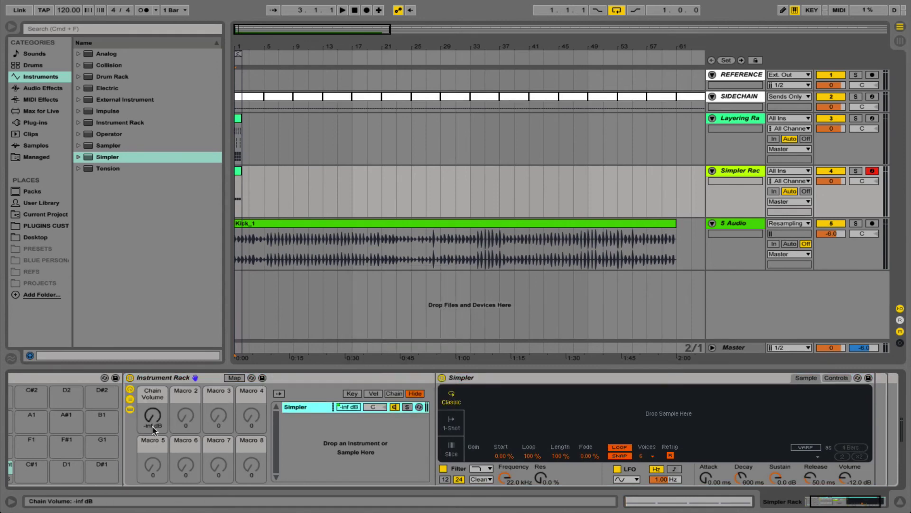
{"action": "left_click", "coordinate": [153, 398]}
{"action": "key", "text": "super+r"}
{"action": "type", "text": "Ga"}
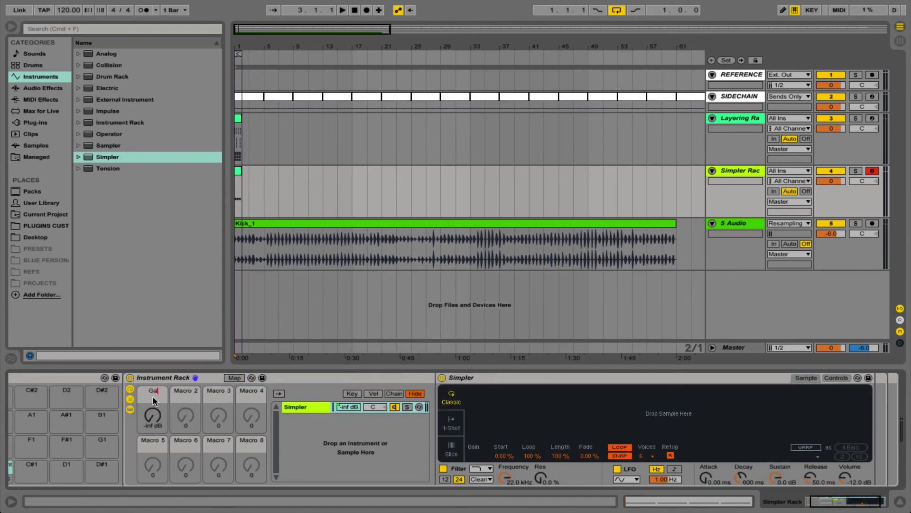
{"action": "type", "text": "in"}
{"action": "key", "text": "Return"}
- Map the Simpler's Transpose parameter to Macro 2 and rename the macro "Pitch"
{"action": "left_click", "coordinate": [828, 377]}
{"action": "right_click", "coordinate": [817, 452]}
{"action": "left_click", "coordinate": [745, 386]}
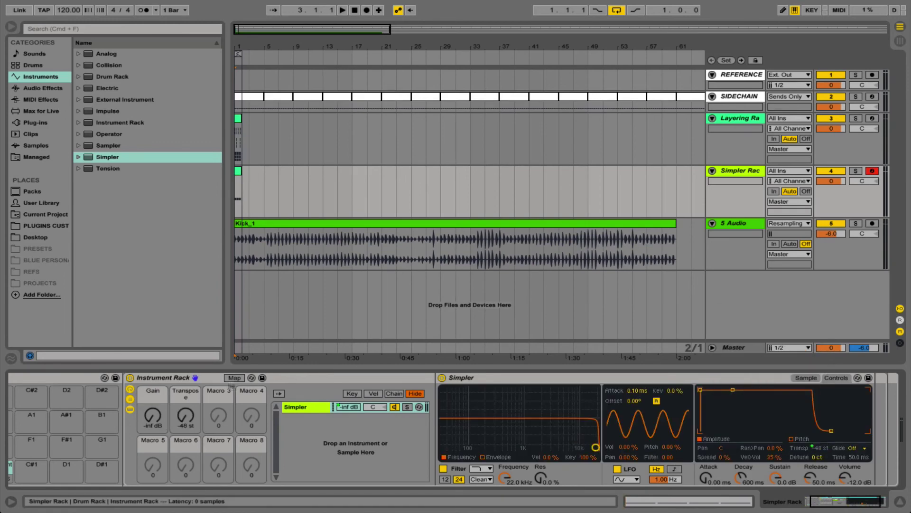
- Set the Simpler's volume envelope sustain to -inf dB and map its Attack and Decay to Macros 5 and 6
{"action": "left_click_drag", "start_coordinate": [776, 478], "coordinate": [775, 498]}
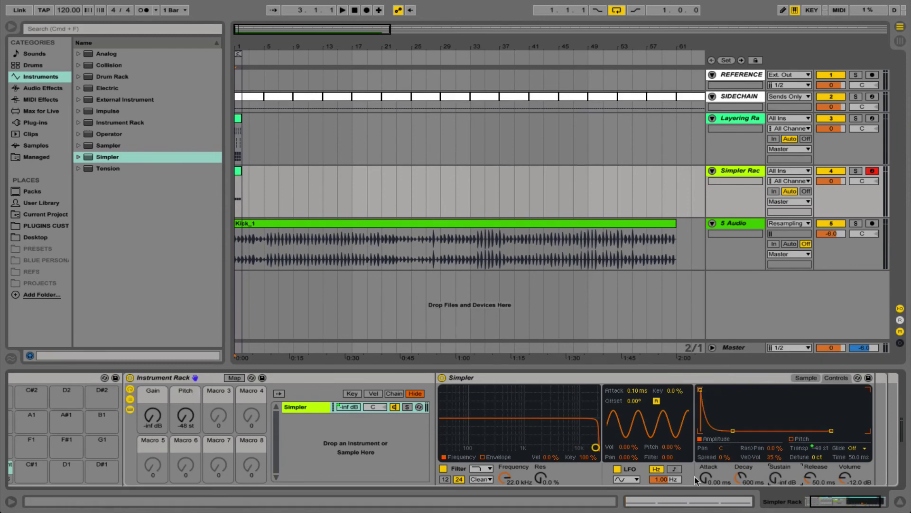
{"action": "right_click", "coordinate": [706, 477]}
{"action": "left_click", "coordinate": [741, 442]}
{"action": "right_click", "coordinate": [744, 477]}
{"action": "left_click", "coordinate": [788, 460]}
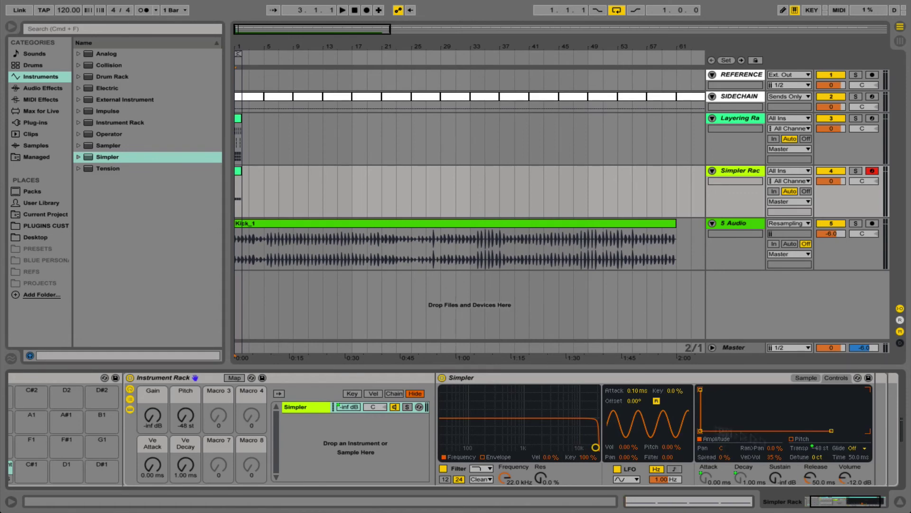
{"action": "left_click", "coordinate": [806, 378]}
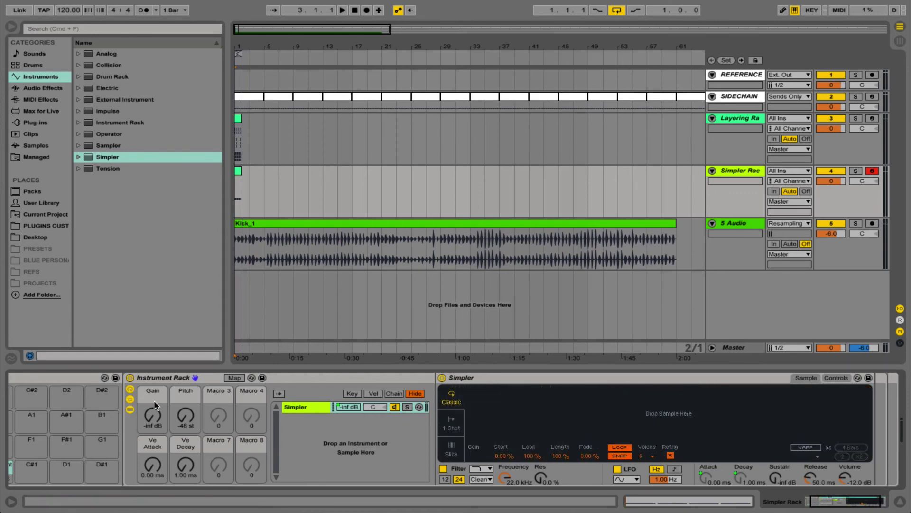
- In the macro mappings, limit Gain to a maximum of 0.0 dB and Pitch to a range of -12 to +12 st
{"action": "left_click", "coordinate": [235, 377]}
{"action": "left_click", "coordinate": [235, 88]}
{"action": "left_click", "coordinate": [236, 76]}
{"action": "key", "text": "Return"}
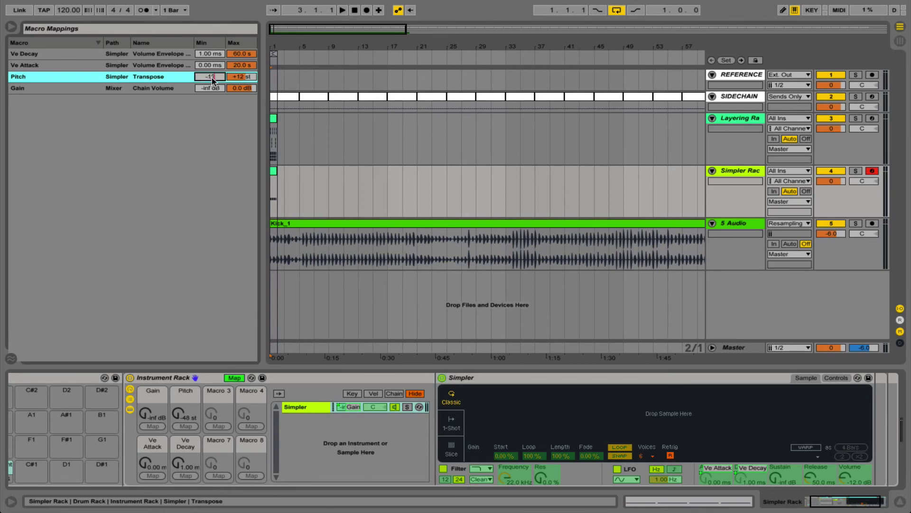
- Limit the Ve Attack mapping to a maximum of 2.00 s and Ve Decay to 5.00 s, and leave macro mapping mode
{"action": "left_click", "coordinate": [247, 67]}
{"action": "type", "text": "20.00"}
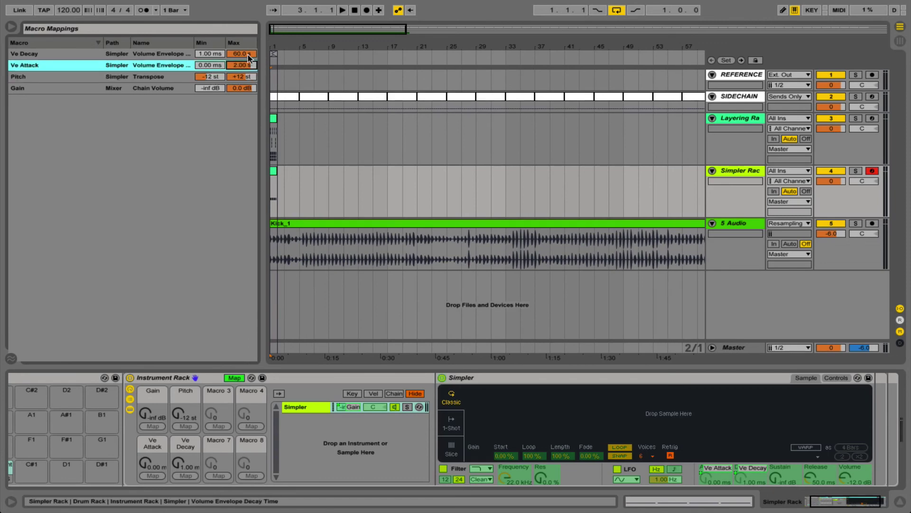
{"action": "left_click", "coordinate": [248, 55]}
{"action": "type", "text": "2000"}
{"action": "key", "text": "Return"}
{"action": "left_click", "coordinate": [234, 378]}
- Set the Gain macro to 0.0 dB and Pitch to 0 st, and rename the Ve Attack macro "Attack"
{"action": "mouse_move", "coordinate": [184, 419]}
{"action": "left_mouse_down"}
{"action": "mouse_move", "coordinate": [184, 398]}
{"action": "mouse_move", "coordinate": [153, 386]}
{"action": "left_mouse_up"}
{"action": "left_click", "coordinate": [152, 444]}
{"action": "key", "text": "super+r"}
{"action": "type", "text": "Attack"}
{"action": "key", "text": "Return"}
- Rename the Ve Decay macro "Decay" and set it to 5.00 s
{"action": "left_click", "coordinate": [187, 448]}
{"action": "key", "text": "super+r"}
{"action": "type", "text": "Decay"}
{"action": "key", "text": "Return"}
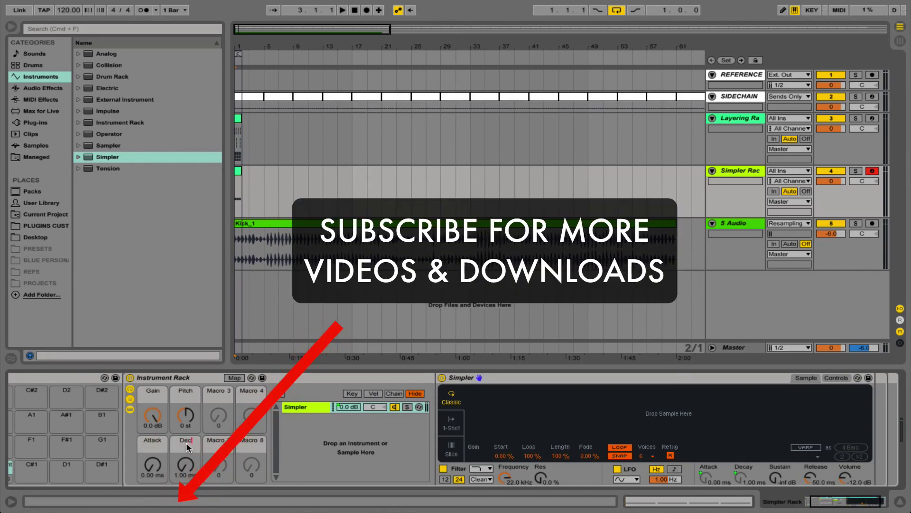
{"action": "left_click_drag", "start_coordinate": [182, 473], "coordinate": [182, 427]}
{"action": "scroll", "coordinate": [142, 428], "scroll_direction": "right", "scroll_amount": 2}
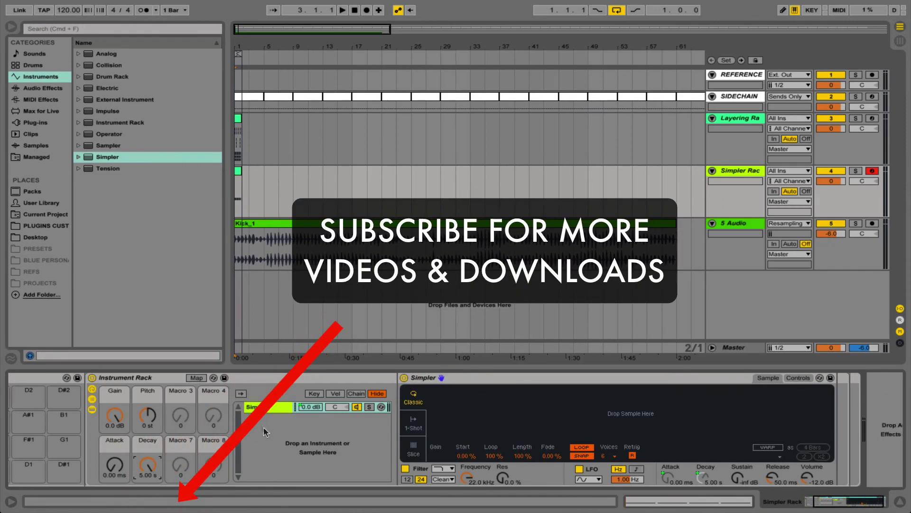
- Load Kick_1.wav from the Kicks folder on the Desktop into the Simpler
{"action": "left_click", "coordinate": [34, 238]}
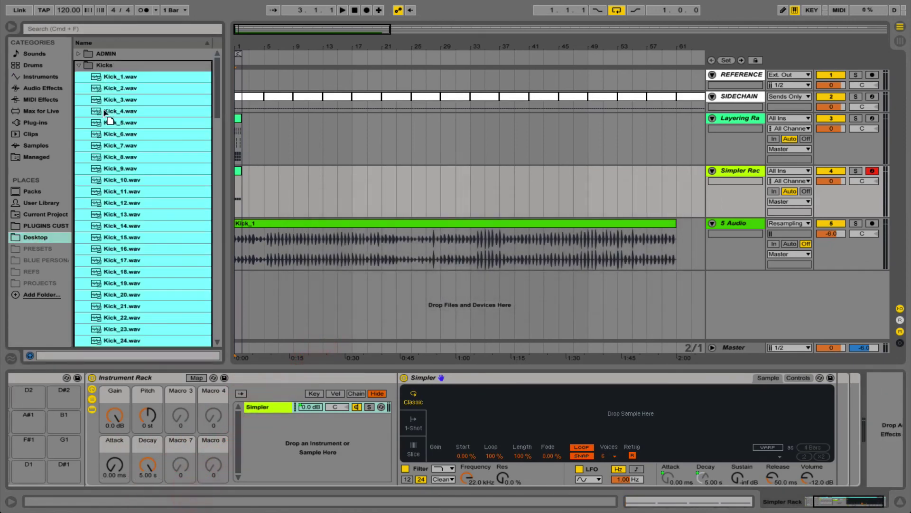
{"action": "left_click", "coordinate": [114, 99]}
{"action": "left_click_drag", "start_coordinate": [112, 77], "coordinate": [546, 422]}
- Add Kick_2.wav through Kick_121.wav to the Instrument Rack as separate chains
{"action": "left_click", "coordinate": [117, 88]}
{"action": "scroll", "coordinate": [130, 171], "scroll_direction": "down", "scroll_amount": 15}
{"action": "left_click", "coordinate": [114, 329], "text": "shift"}
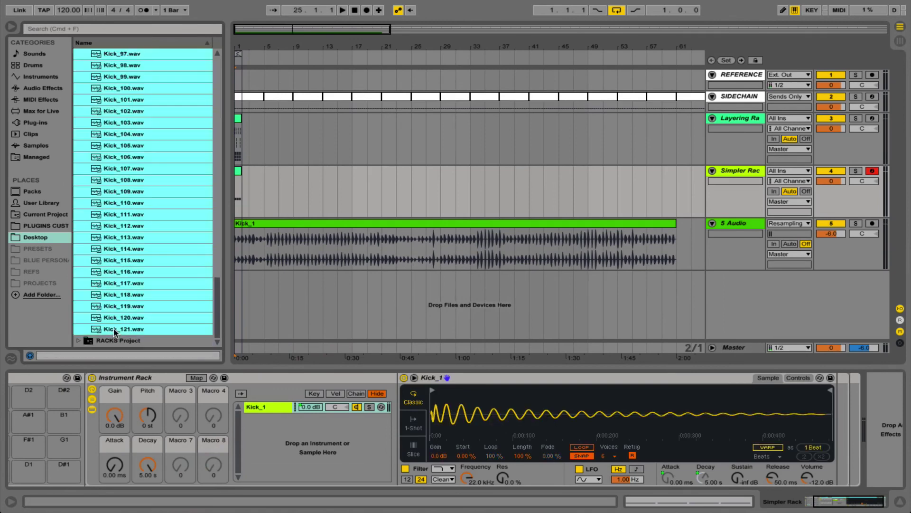
{"action": "scroll", "coordinate": [114, 190], "scroll_direction": "up", "scroll_amount": 15}
{"action": "left_click_drag", "start_coordinate": [115, 89], "coordinate": [303, 446]}
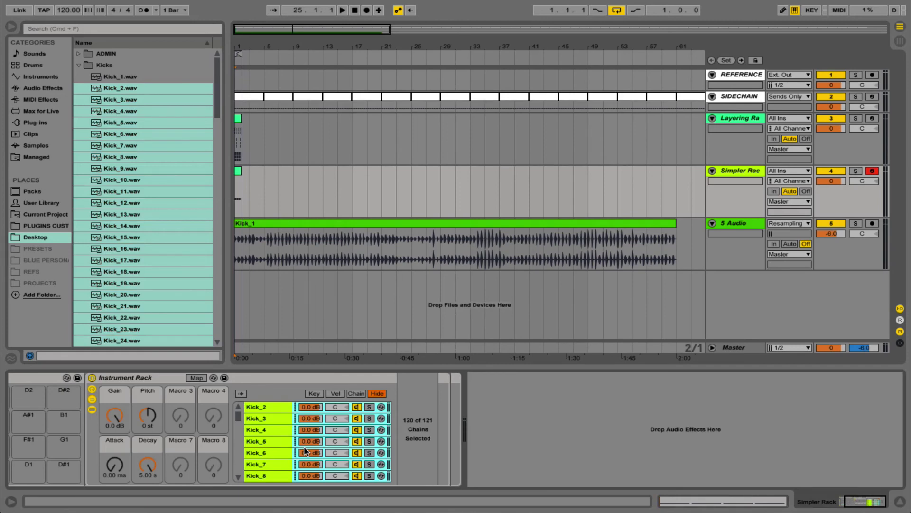
- Enable automatic chain selection in the Instrument Rack and show the chain select zones
{"action": "left_click", "coordinate": [257, 407]}
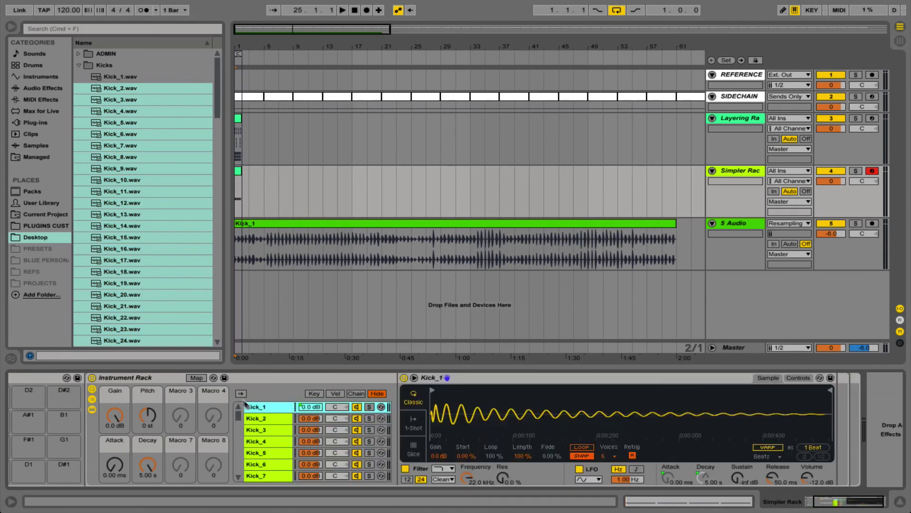
{"action": "left_click", "coordinate": [241, 393]}
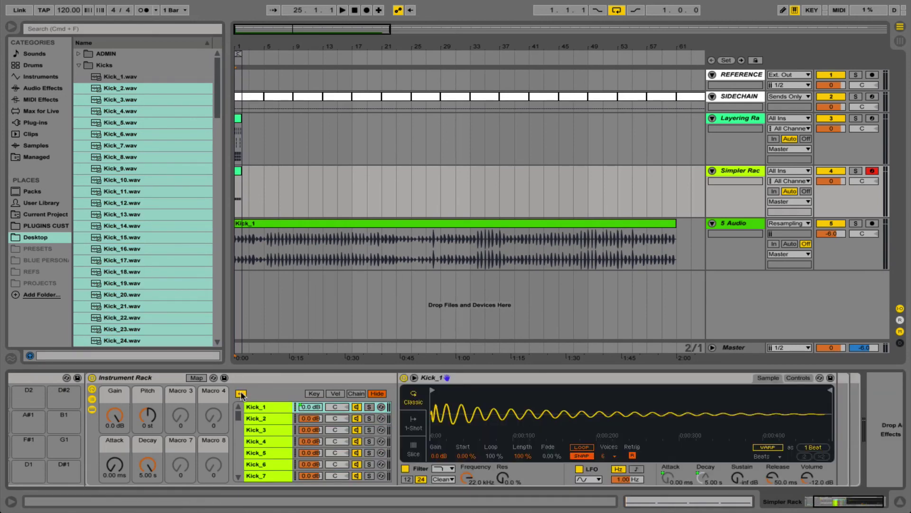
{"action": "left_click", "coordinate": [358, 395]}
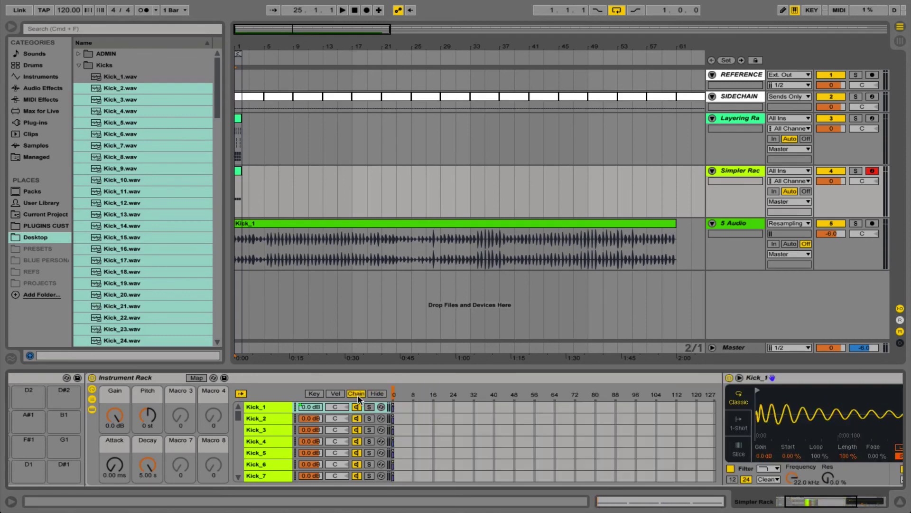
- Extend the select zones of all kick chains from 0 to 120 and distribute their ranges equally
{"action": "left_click", "coordinate": [281, 430]}
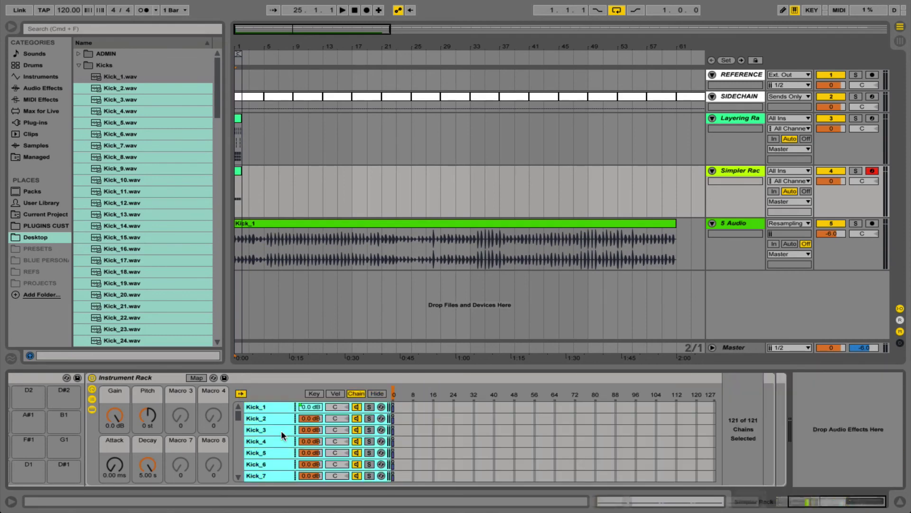
{"action": "key", "text": "ctrl+a"}
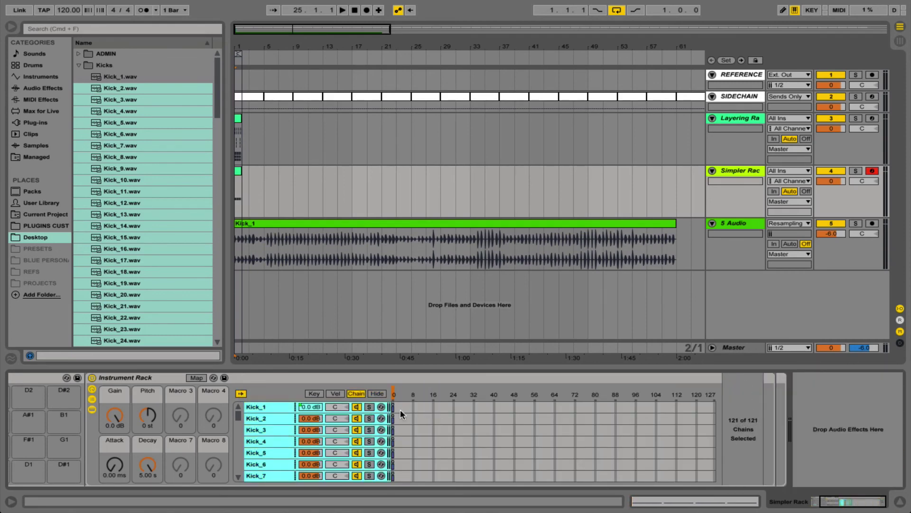
{"action": "left_click_drag", "start_coordinate": [393, 410], "coordinate": [697, 444]}
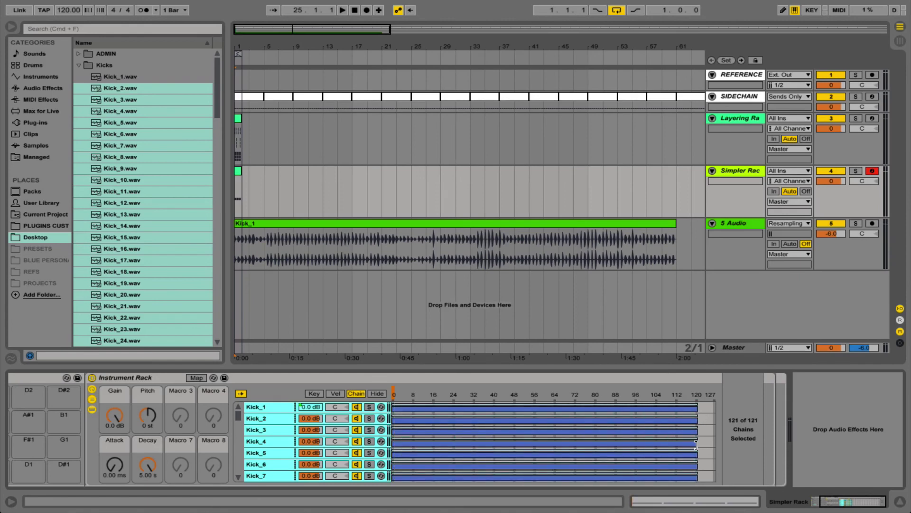
{"action": "right_click", "coordinate": [255, 429]}
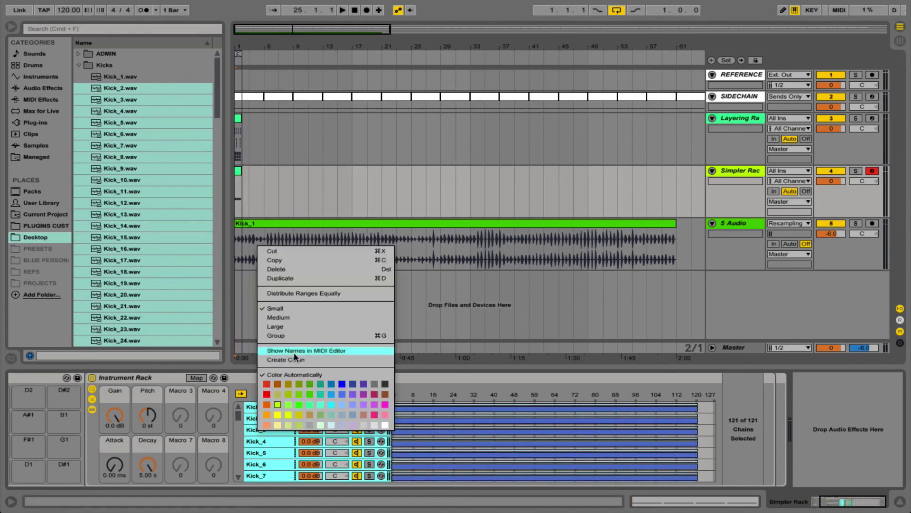
{"action": "left_click", "coordinate": [298, 293]}
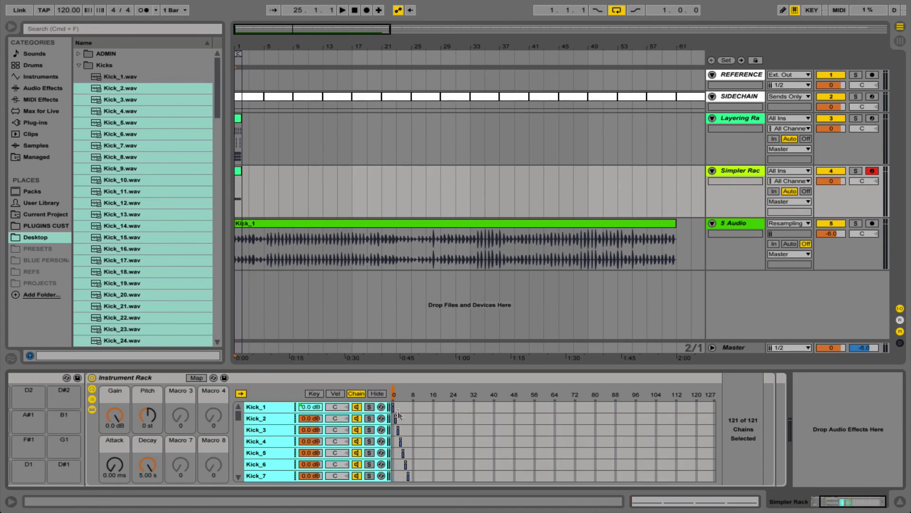
- Map the chain selector to Macro 8 and rename the macro "Sample Select"
{"action": "right_click", "coordinate": [394, 398]}
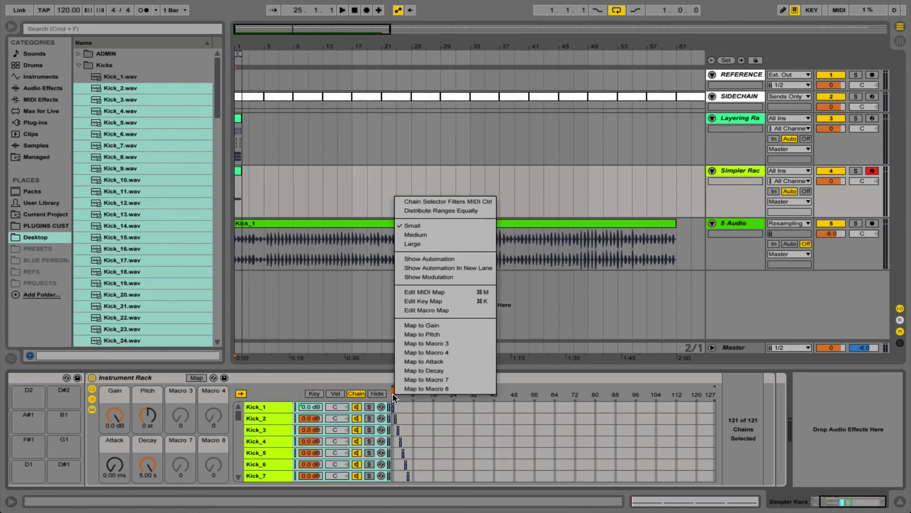
{"action": "left_click", "coordinate": [410, 388]}
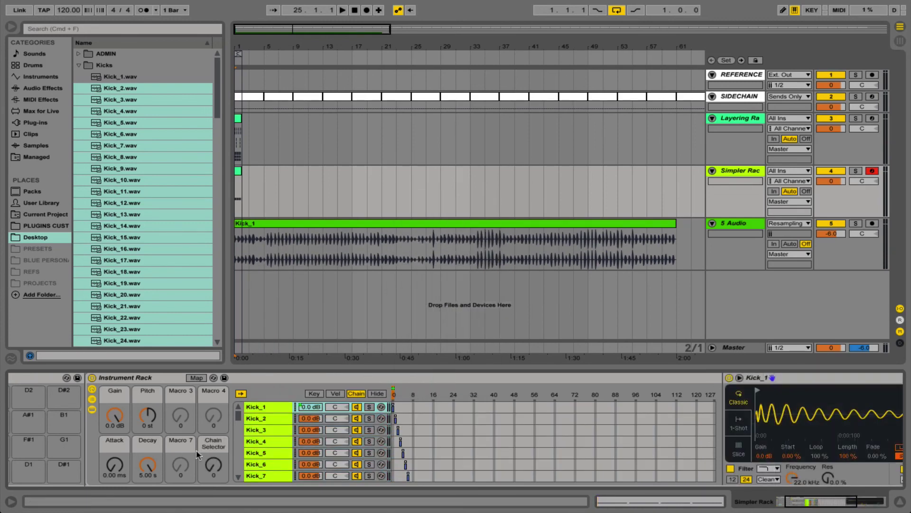
{"action": "left_click", "coordinate": [216, 446]}
{"action": "type", "text": "Sample Select"}
{"action": "key", "text": "Return"}
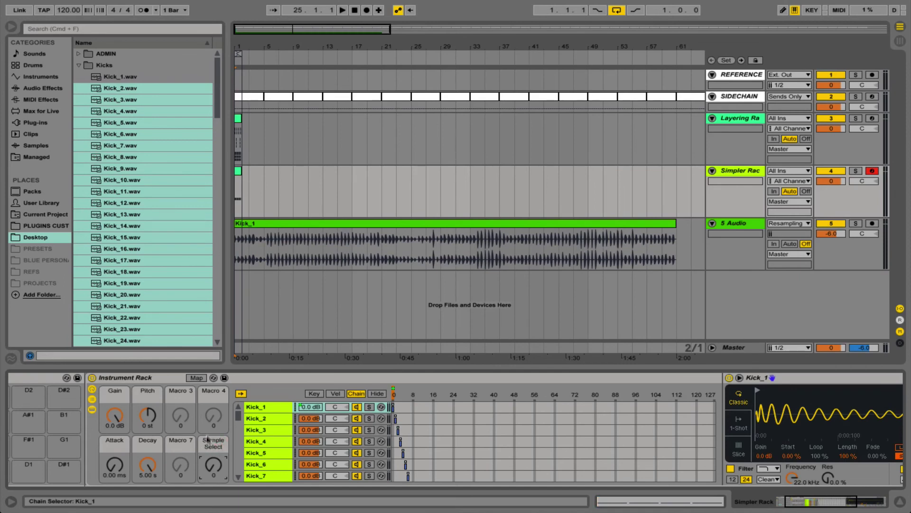
- Set the maximum of the Sample Select chain selector mapping to 120 in the Instrument Rack's macro mappings
{"action": "left_click", "coordinate": [197, 377]}
{"action": "left_click", "coordinate": [236, 54]}
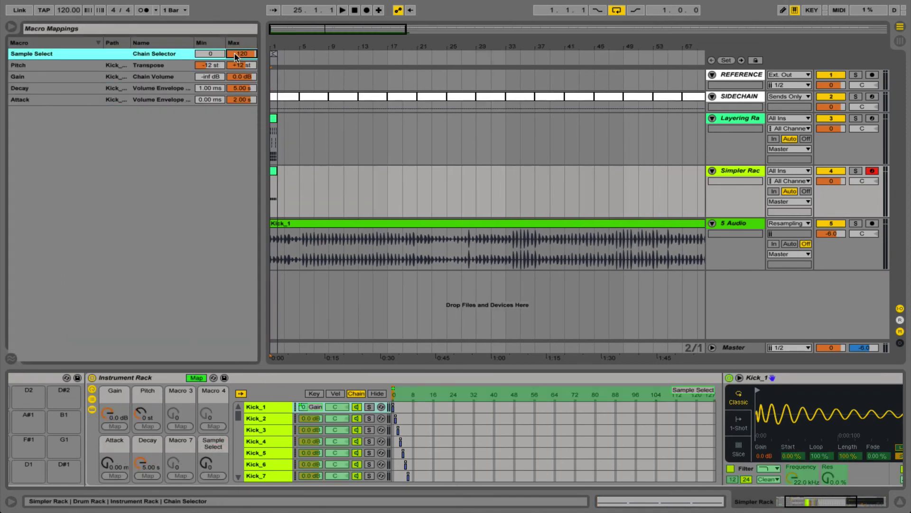
{"action": "left_click", "coordinate": [195, 378]}
{"action": "left_click", "coordinate": [196, 378]}
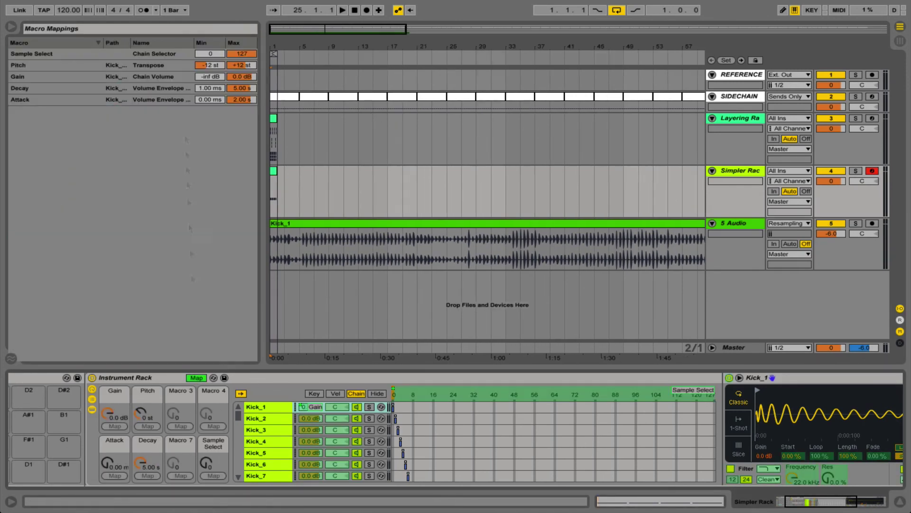
{"action": "left_click", "coordinate": [239, 54]}
{"action": "left_click", "coordinate": [193, 378]}
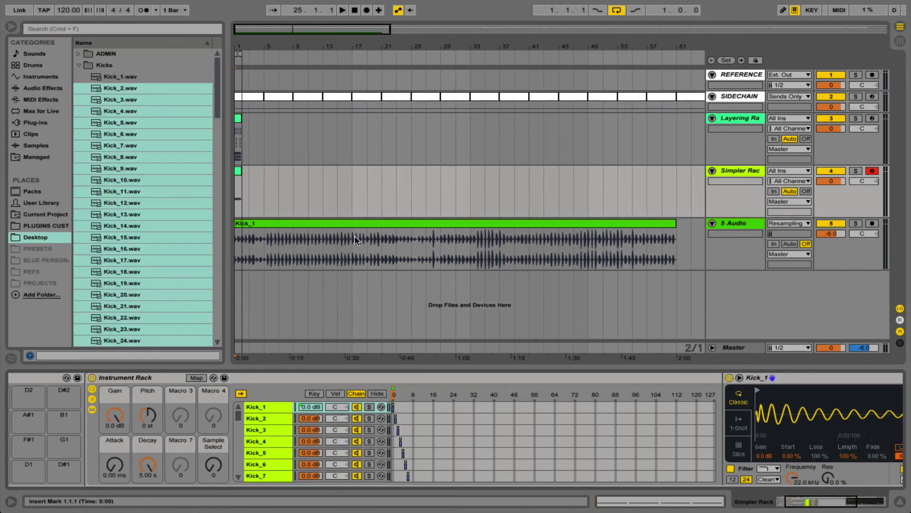
- Solo the Simpler Rack track and audition the kick chains during playback by sweeping the Sample Select macro up to 83
{"action": "left_click", "coordinate": [857, 171]}
{"action": "key", "text": "space"}
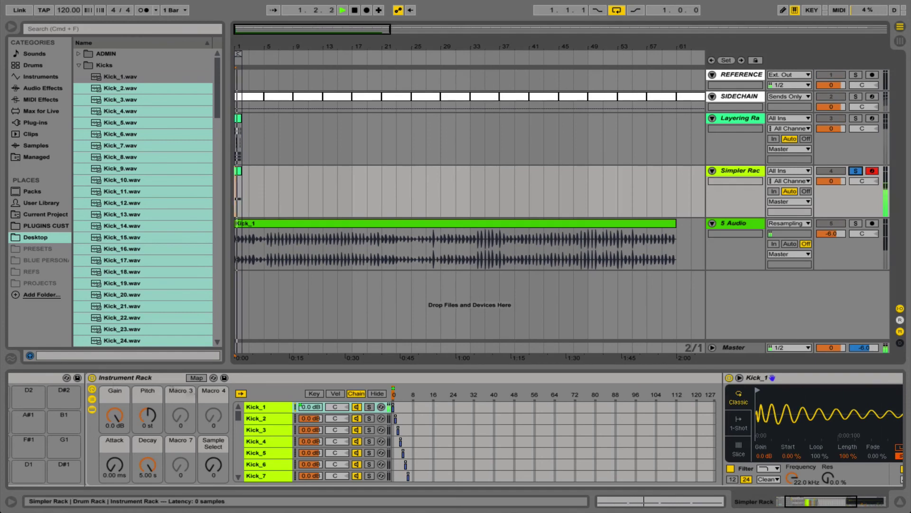
{"action": "mouse_move", "coordinate": [213, 465]}
{"action": "left_mouse_down"}
{"action": "mouse_move", "coordinate": [213, 439]}
{"action": "mouse_move", "coordinate": [213, 449]}
{"action": "left_mouse_up"}
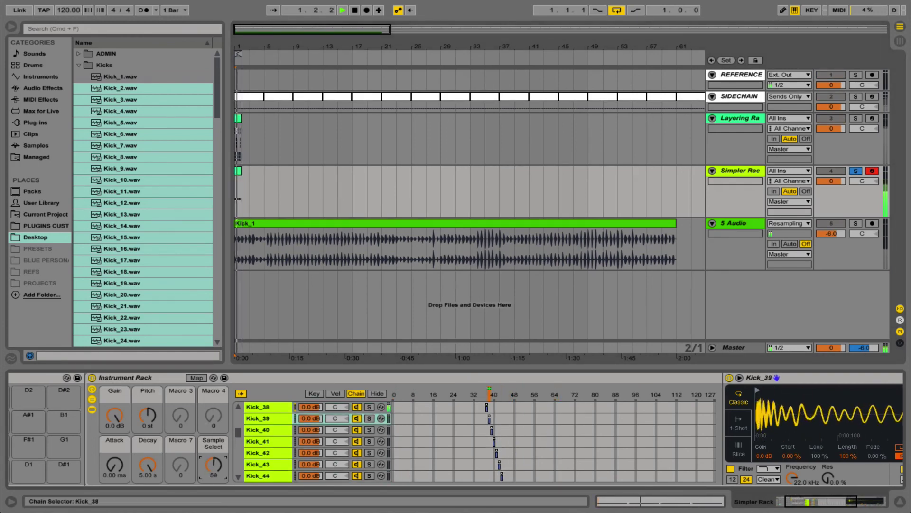
{"action": "key", "text": "space"}
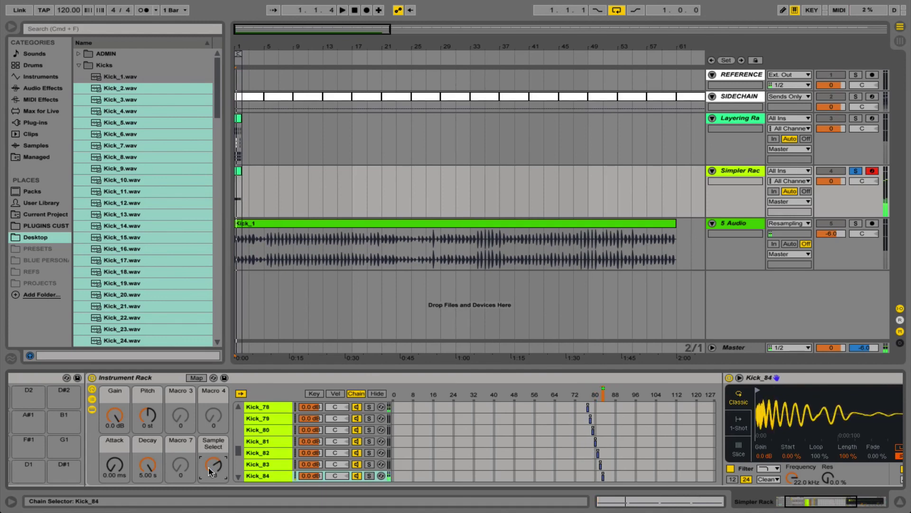
- Hide the chain select zones and audition the kicks again during playback, ending with Sample Select at 80
{"action": "left_click", "coordinate": [377, 394]}
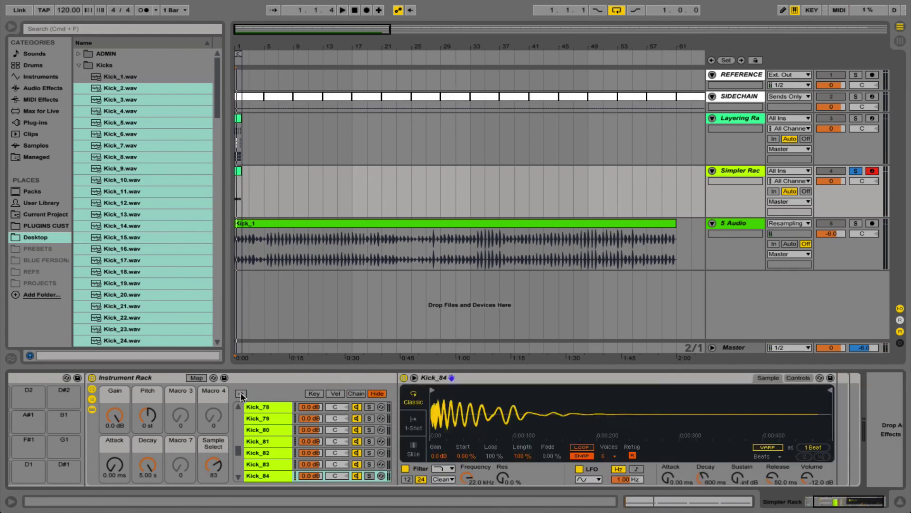
{"action": "key", "text": "space"}
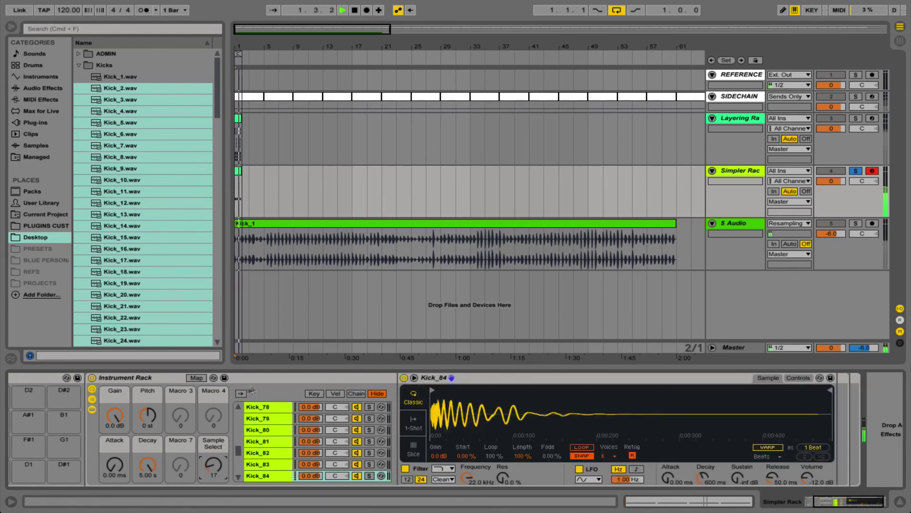
{"action": "left_click_drag", "start_coordinate": [214, 464], "coordinate": [213, 425]}
{"action": "key", "text": "space"}
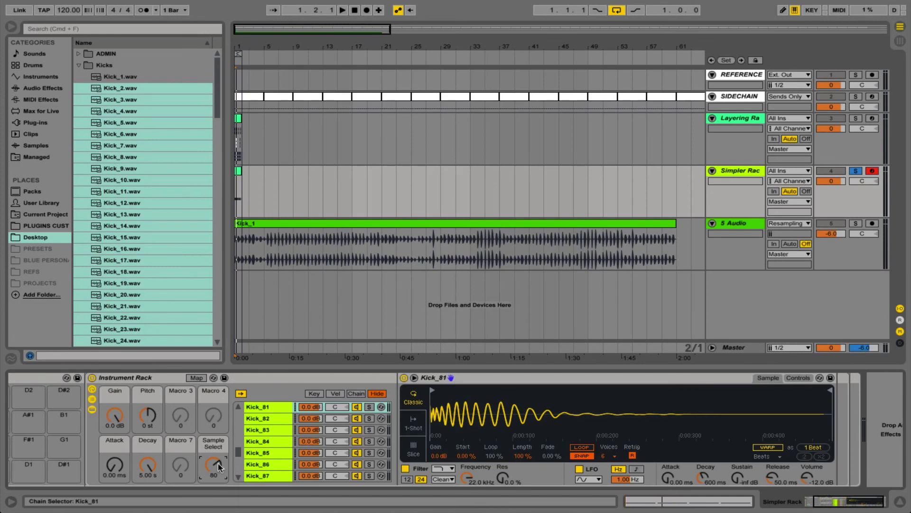
- Return Sample Select to 0 and map Kick_1's Decay and Attack macro assignments to all sibling chains
{"action": "left_click_drag", "start_coordinate": [219, 463], "coordinate": [219, 502]}
{"action": "left_click", "coordinate": [261, 409]}
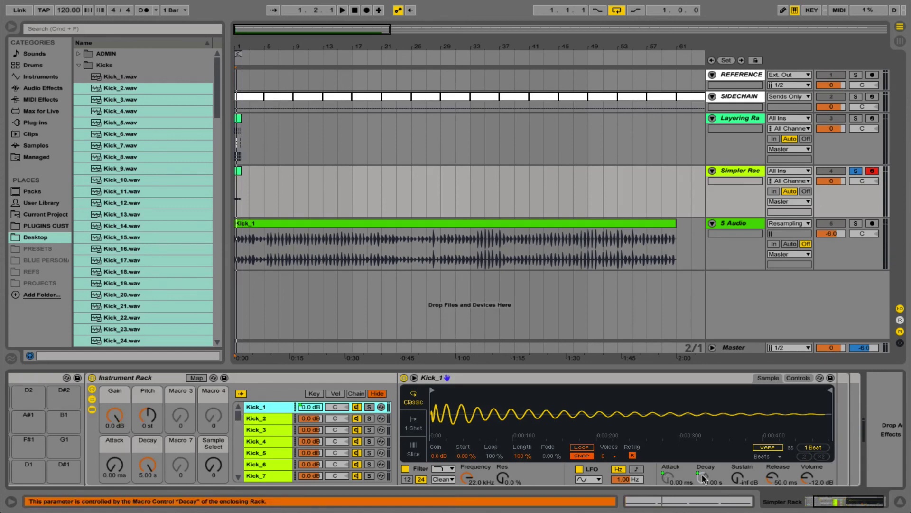
{"action": "right_click", "coordinate": [702, 476]}
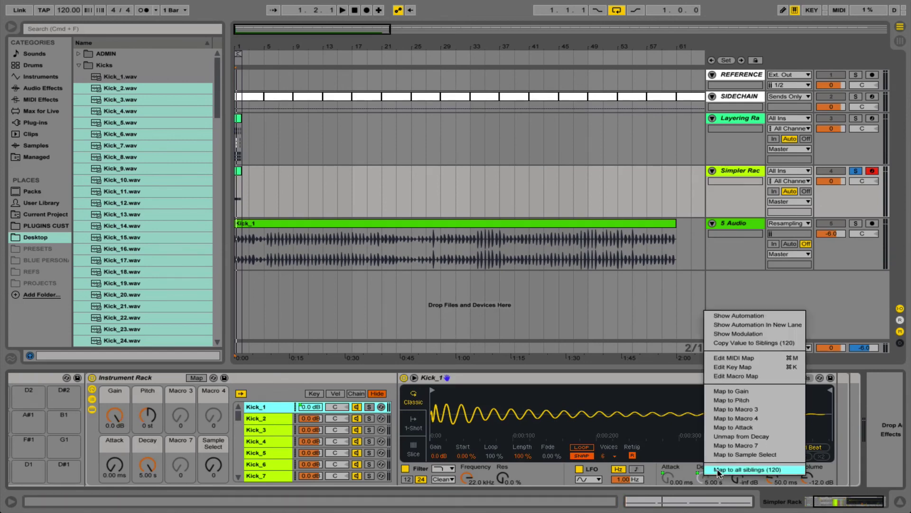
{"action": "left_click", "coordinate": [717, 469]}
{"action": "right_click", "coordinate": [667, 477]}
{"action": "left_click", "coordinate": [689, 463]}
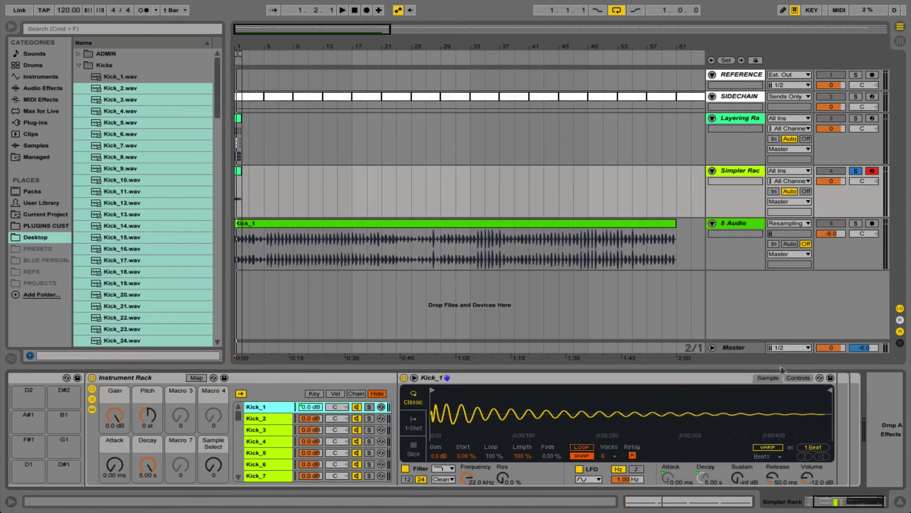
- Map Kick_1's transpose and chain volume macro assignments to all sibling chains, then return Simpler to its sample view
{"action": "left_click", "coordinate": [772, 449]}
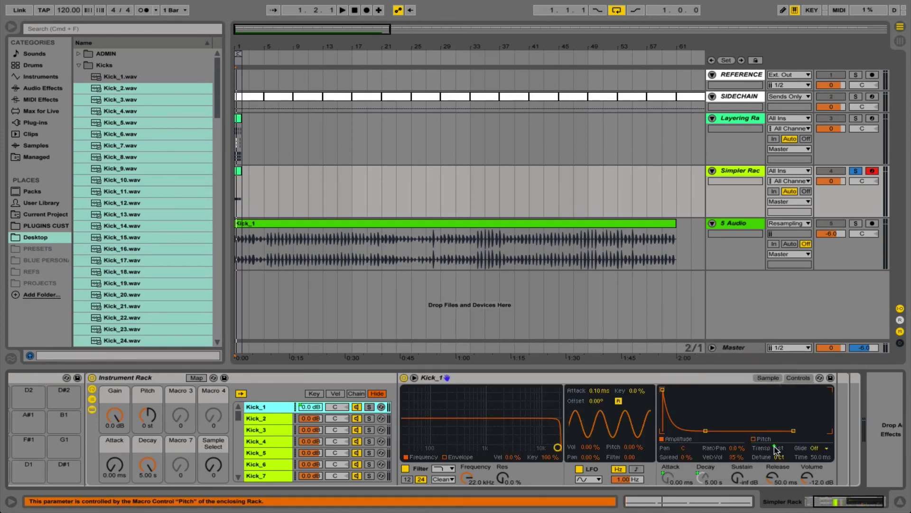
{"action": "right_click", "coordinate": [775, 449]}
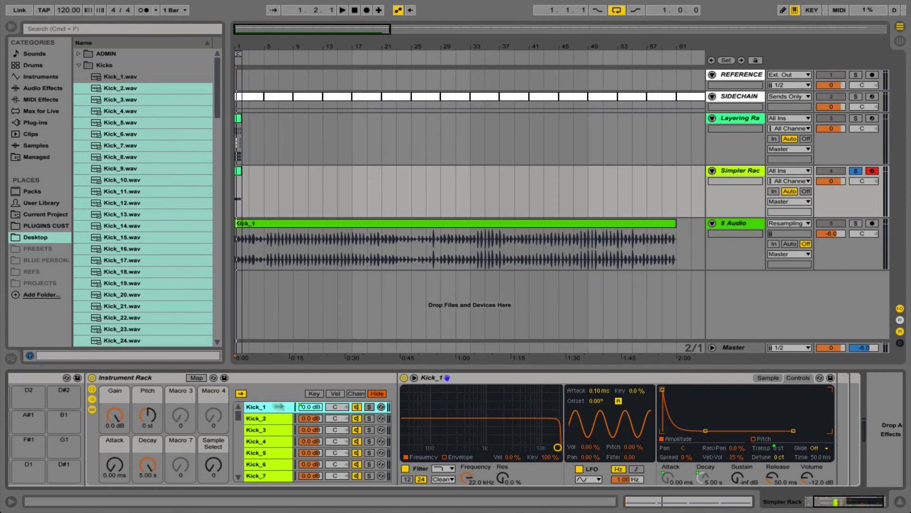
{"action": "right_click", "coordinate": [309, 408]}
{"action": "left_click", "coordinate": [334, 400]}
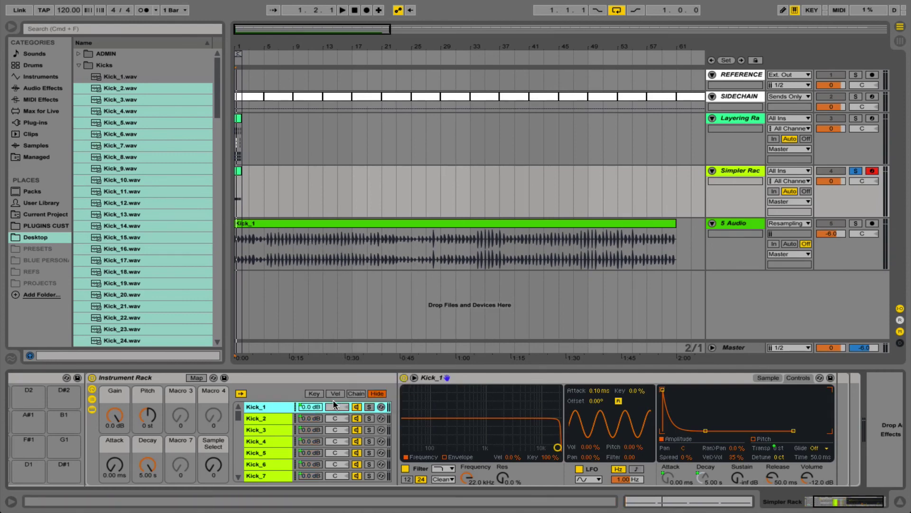
{"action": "left_click", "coordinate": [768, 378]}
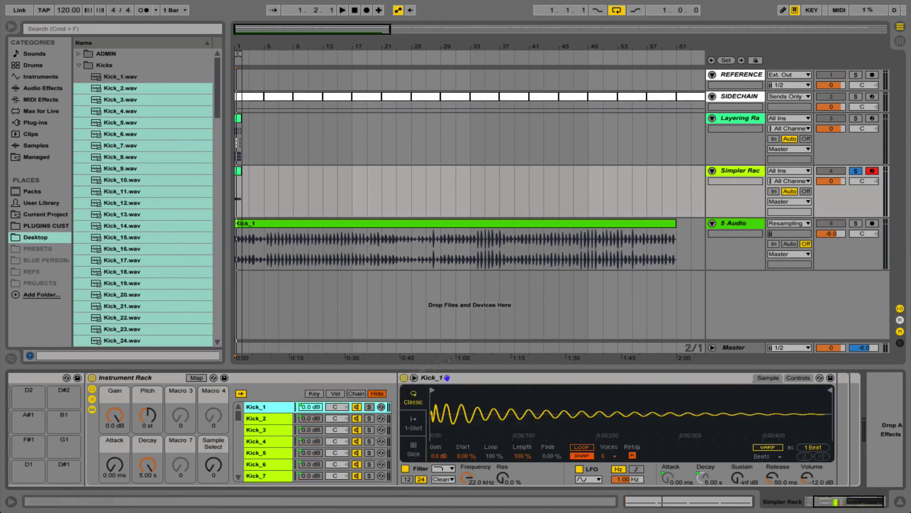
- Test the shared macro mappings during playback with Sample Select at 70 and the Decay macro lowered to 59.8 ms
{"action": "scroll", "coordinate": [274, 446], "scroll_direction": "down", "scroll_amount": 20}
{"action": "scroll", "coordinate": [275, 447], "scroll_direction": "up", "scroll_amount": 20}
{"action": "key", "text": "space"}
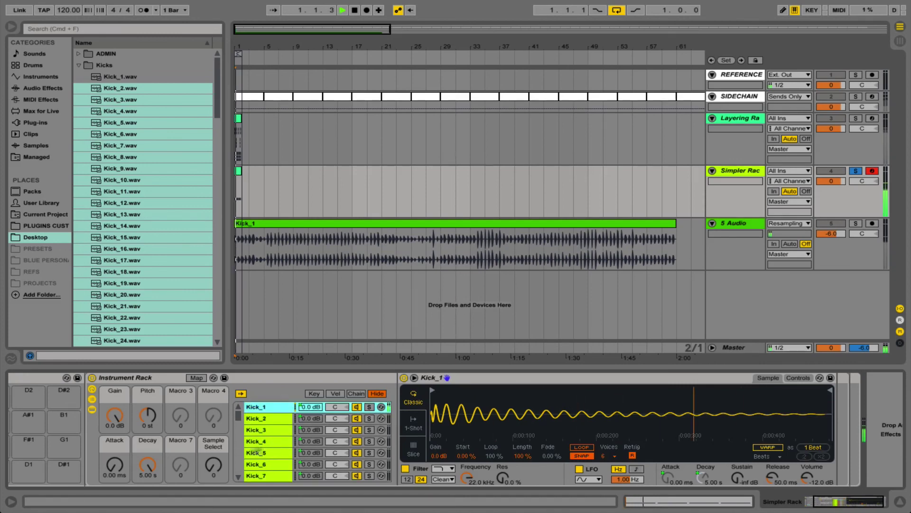
{"action": "left_click_drag", "start_coordinate": [214, 461], "coordinate": [213, 430]}
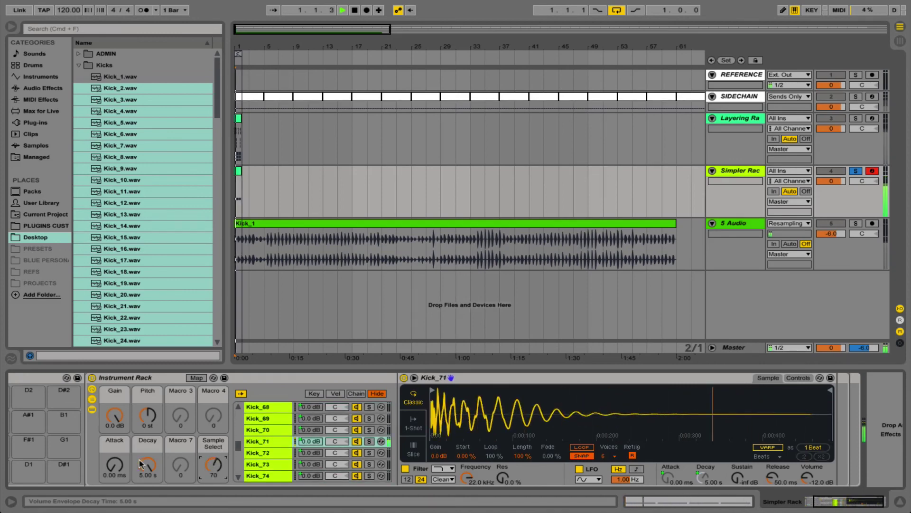
{"action": "left_click_drag", "start_coordinate": [141, 462], "coordinate": [141, 489]}
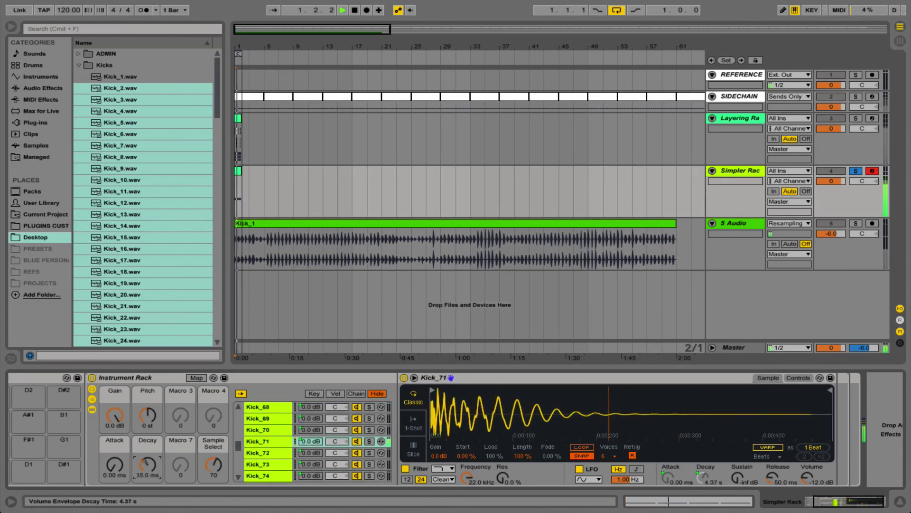
{"action": "left_click", "coordinate": [122, 423]}
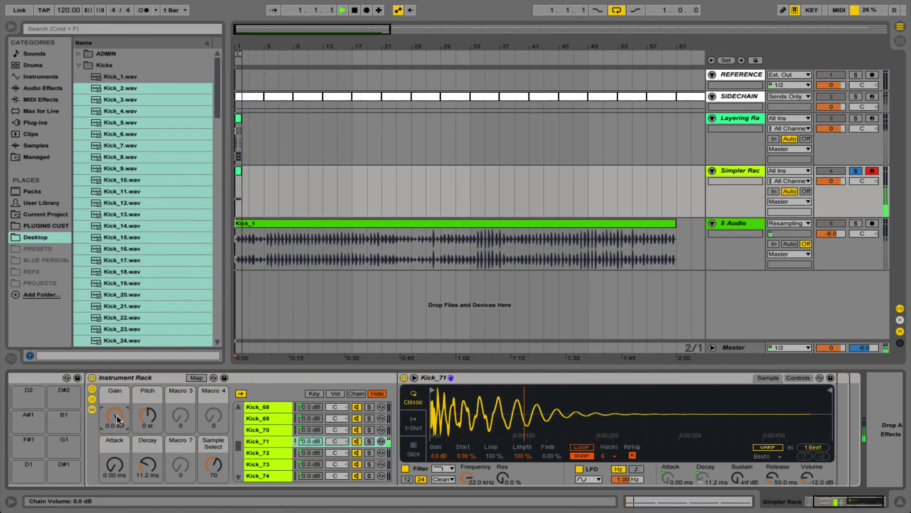
{"action": "left_click_drag", "start_coordinate": [147, 474], "coordinate": [147, 463]}
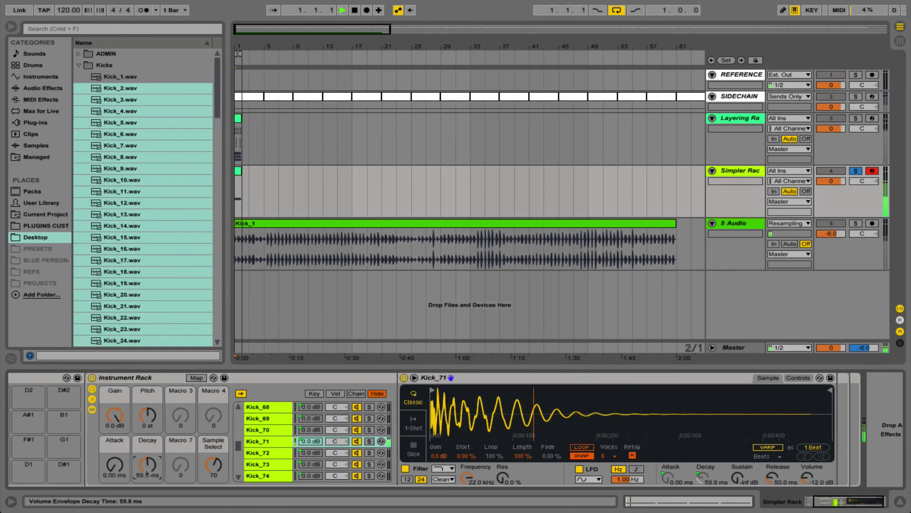
- Sweep the Sample Select macro through the kick chains, including 81 and 110, and leave it at 35
{"action": "mouse_move", "coordinate": [213, 464]}
{"action": "left_mouse_down"}
{"action": "mouse_move", "coordinate": [213, 480]}
{"action": "mouse_move", "coordinate": [213, 449]}
{"action": "mouse_move", "coordinate": [213, 456]}
{"action": "left_mouse_up"}
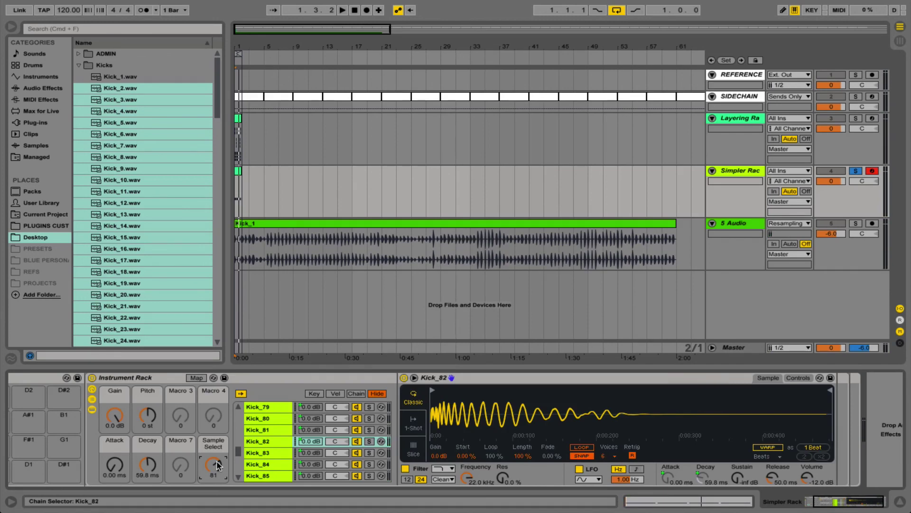
{"action": "left_click_drag", "start_coordinate": [218, 466], "coordinate": [218, 448]}
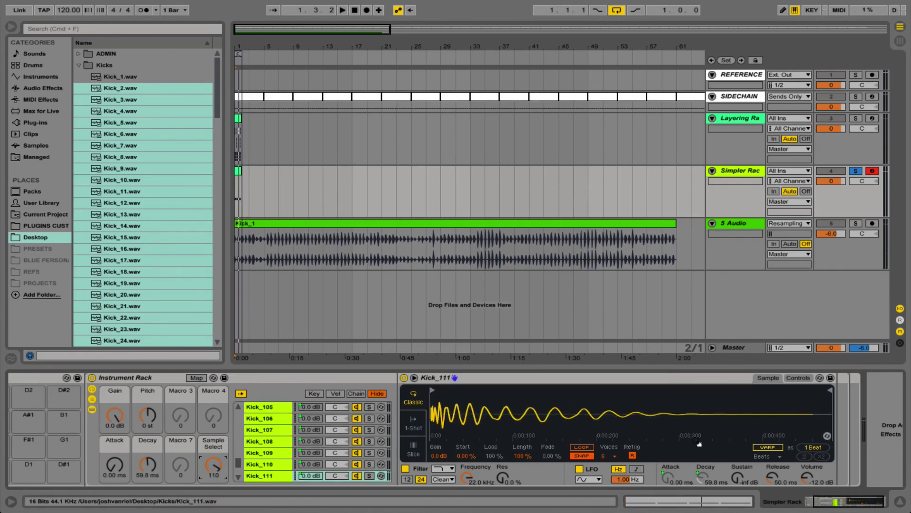
{"action": "left_click_drag", "start_coordinate": [209, 463], "coordinate": [210, 468]}
- Rename the C1 drum pad and its Instrument Rack "Kick Rack", and set the rack's Decay macro to 5.00 s
{"action": "scroll", "coordinate": [210, 468], "scroll_direction": "left", "scroll_amount": 3}
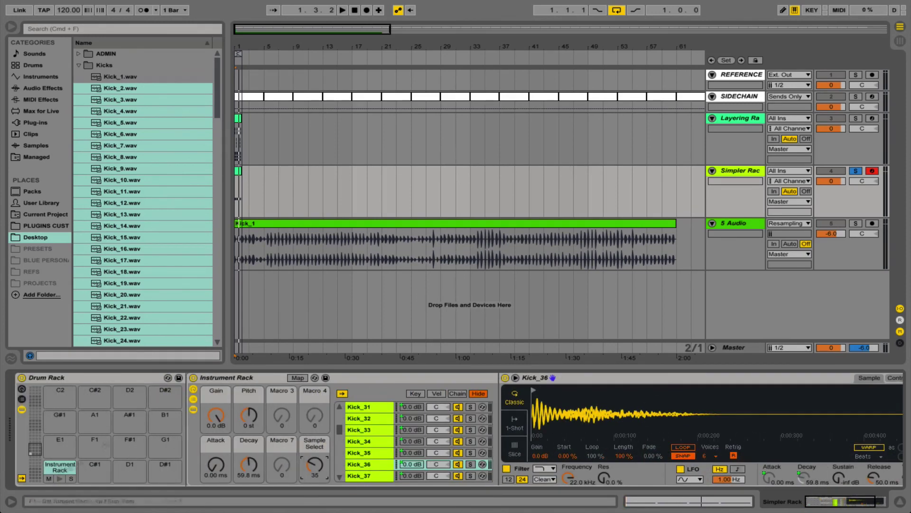
{"action": "left_click", "coordinate": [57, 469]}
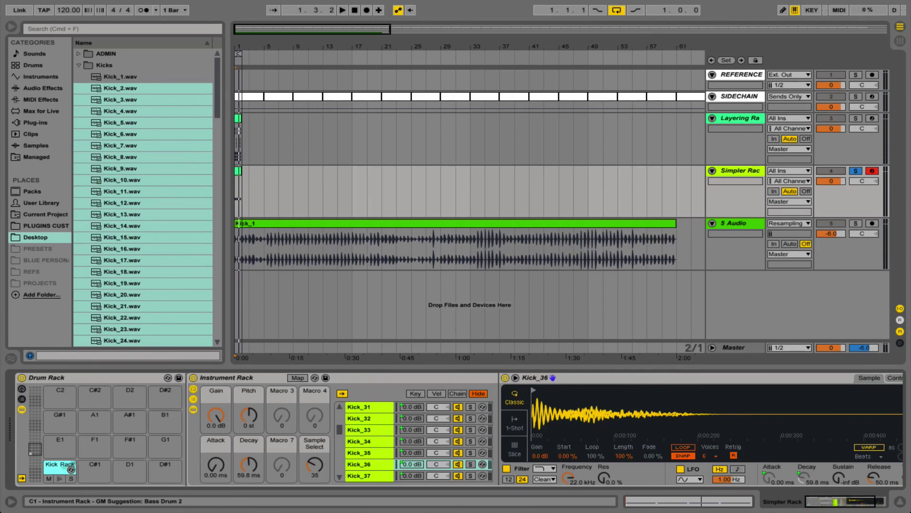
{"action": "left_click", "coordinate": [219, 380]}
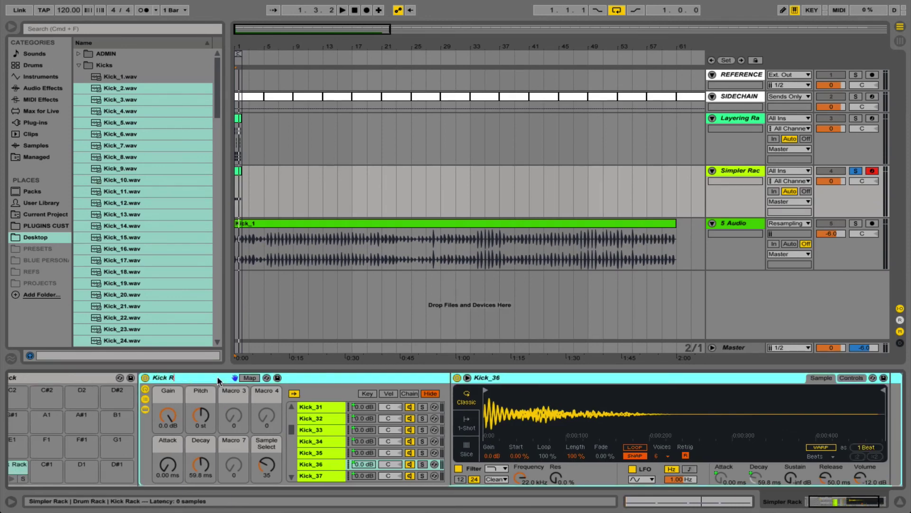
{"action": "left_click_drag", "start_coordinate": [204, 466], "coordinate": [206, 465]}
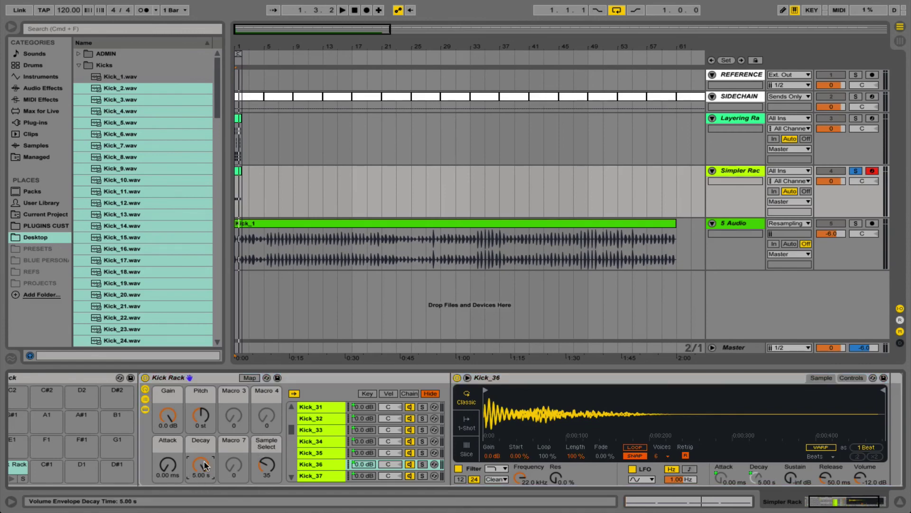